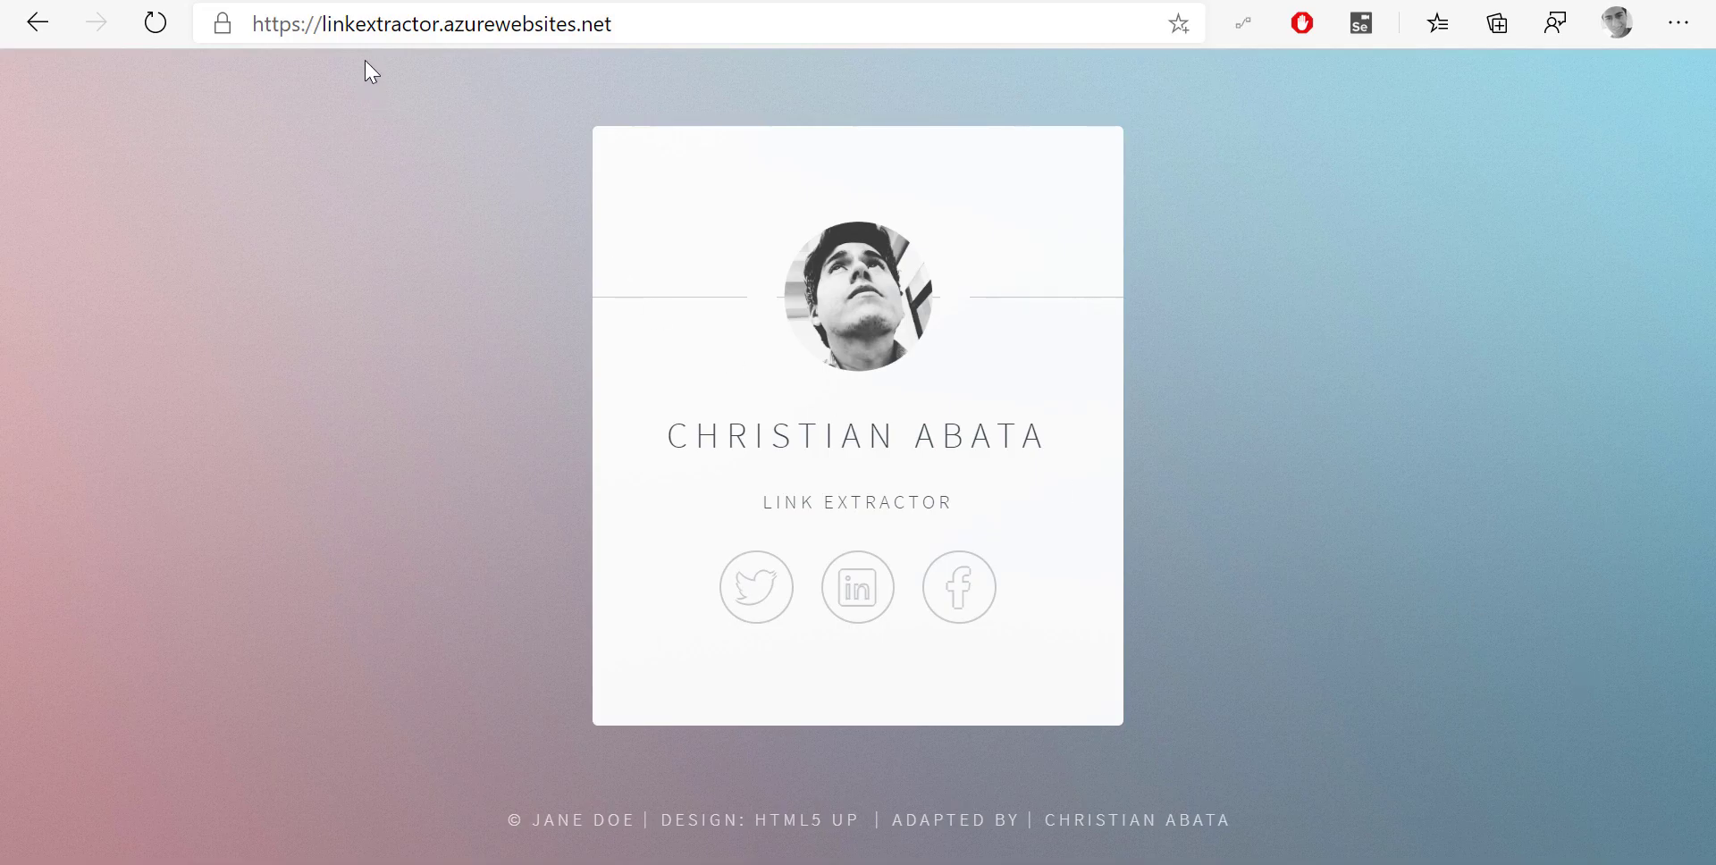
Select the LINK EXTRACTOR label on linkextractor.azurewebsites.net, then switch to the Power Automate window
{"action": "left_click", "coordinate": [353, 27]}
{"action": "left_click_drag", "start_coordinate": [758, 506], "coordinate": [900, 513]}
{"action": "left_click", "coordinate": [936, 519]}
{"action": "left_click_drag", "start_coordinate": [759, 509], "coordinate": [949, 511]}
{"action": "left_click", "coordinate": [963, 518]}
{"action": "triple_click", "coordinate": [769, 501]}
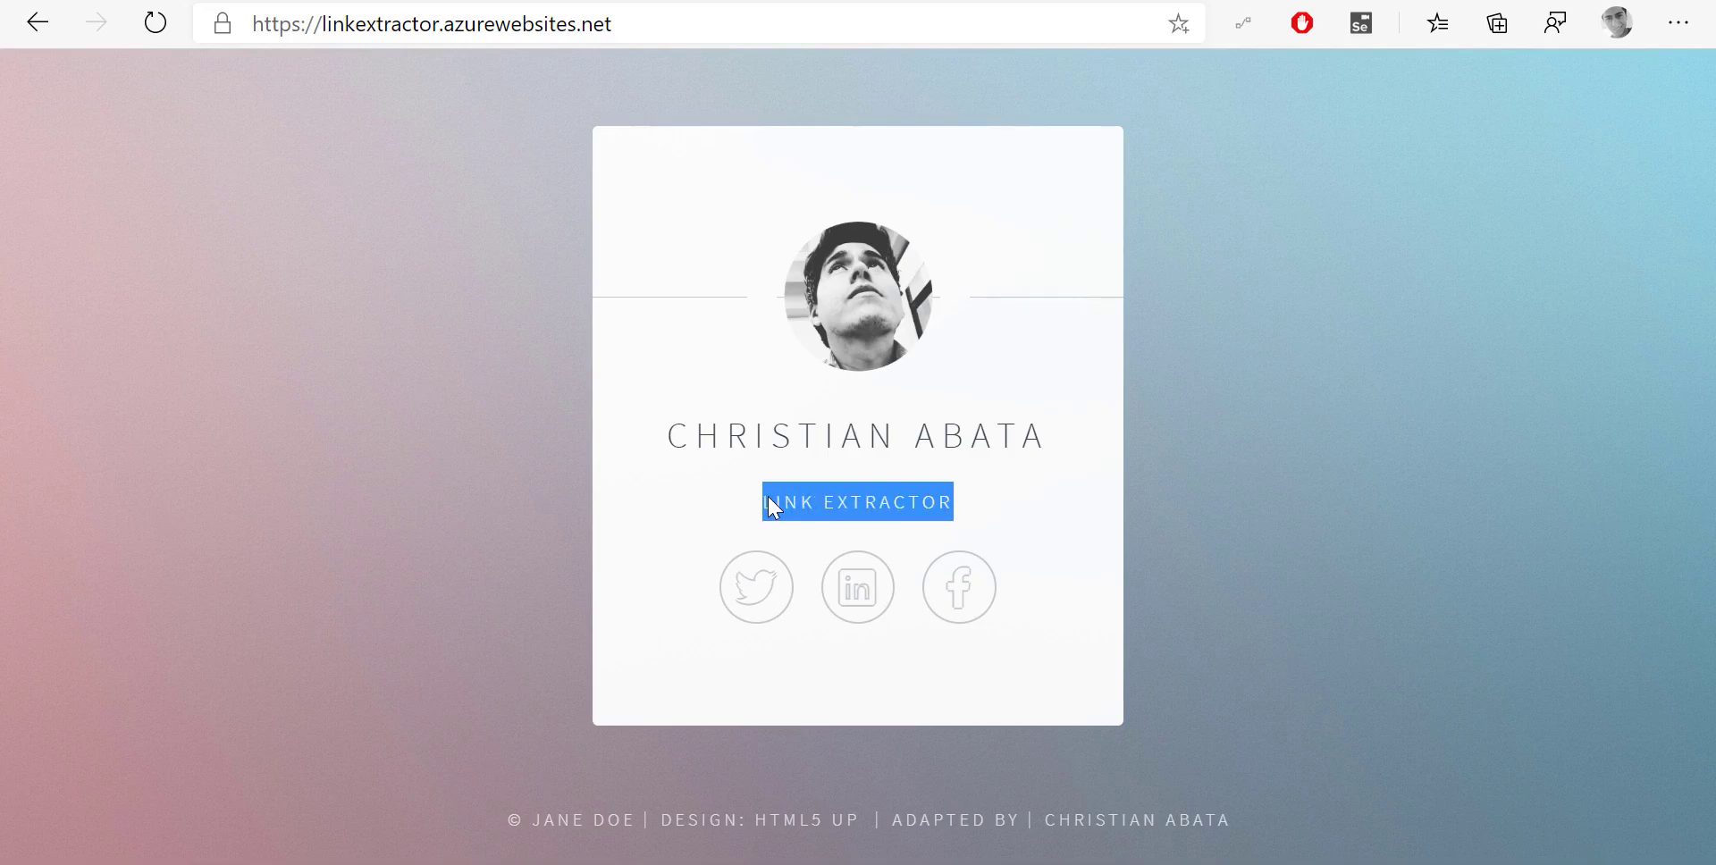
{"action": "left_click", "coordinate": [1027, 862]}
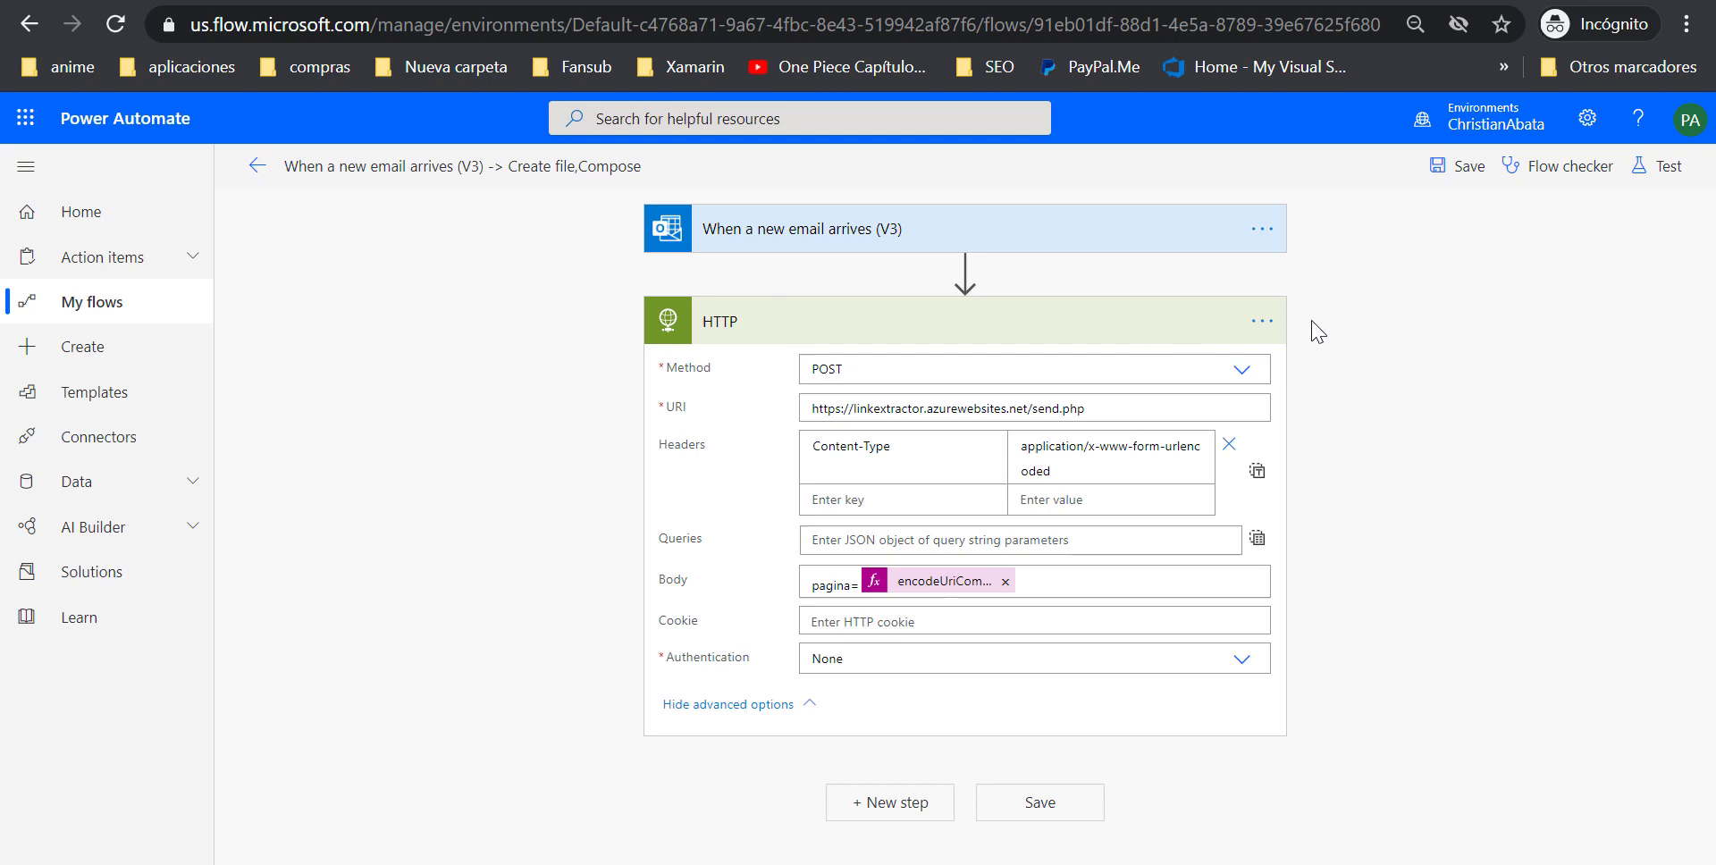
Open the 'When a new email arrives (V3) -> Create file,Compose' flow from My flows and save it
{"action": "right_click", "coordinate": [98, 303]}
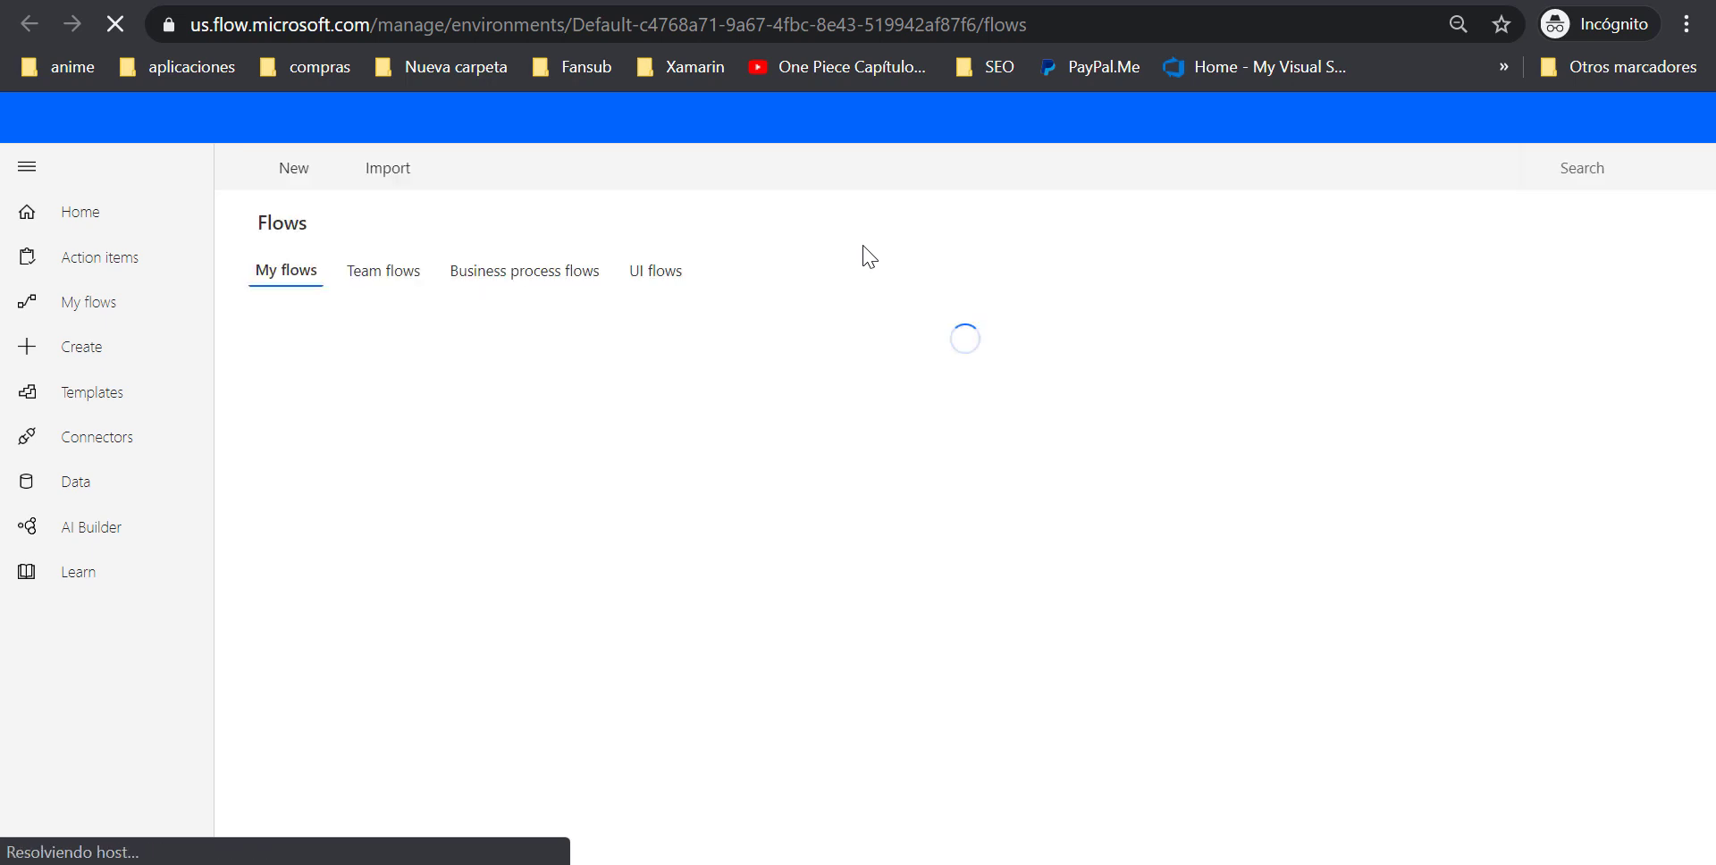
{"action": "left_click", "coordinate": [315, 168]}
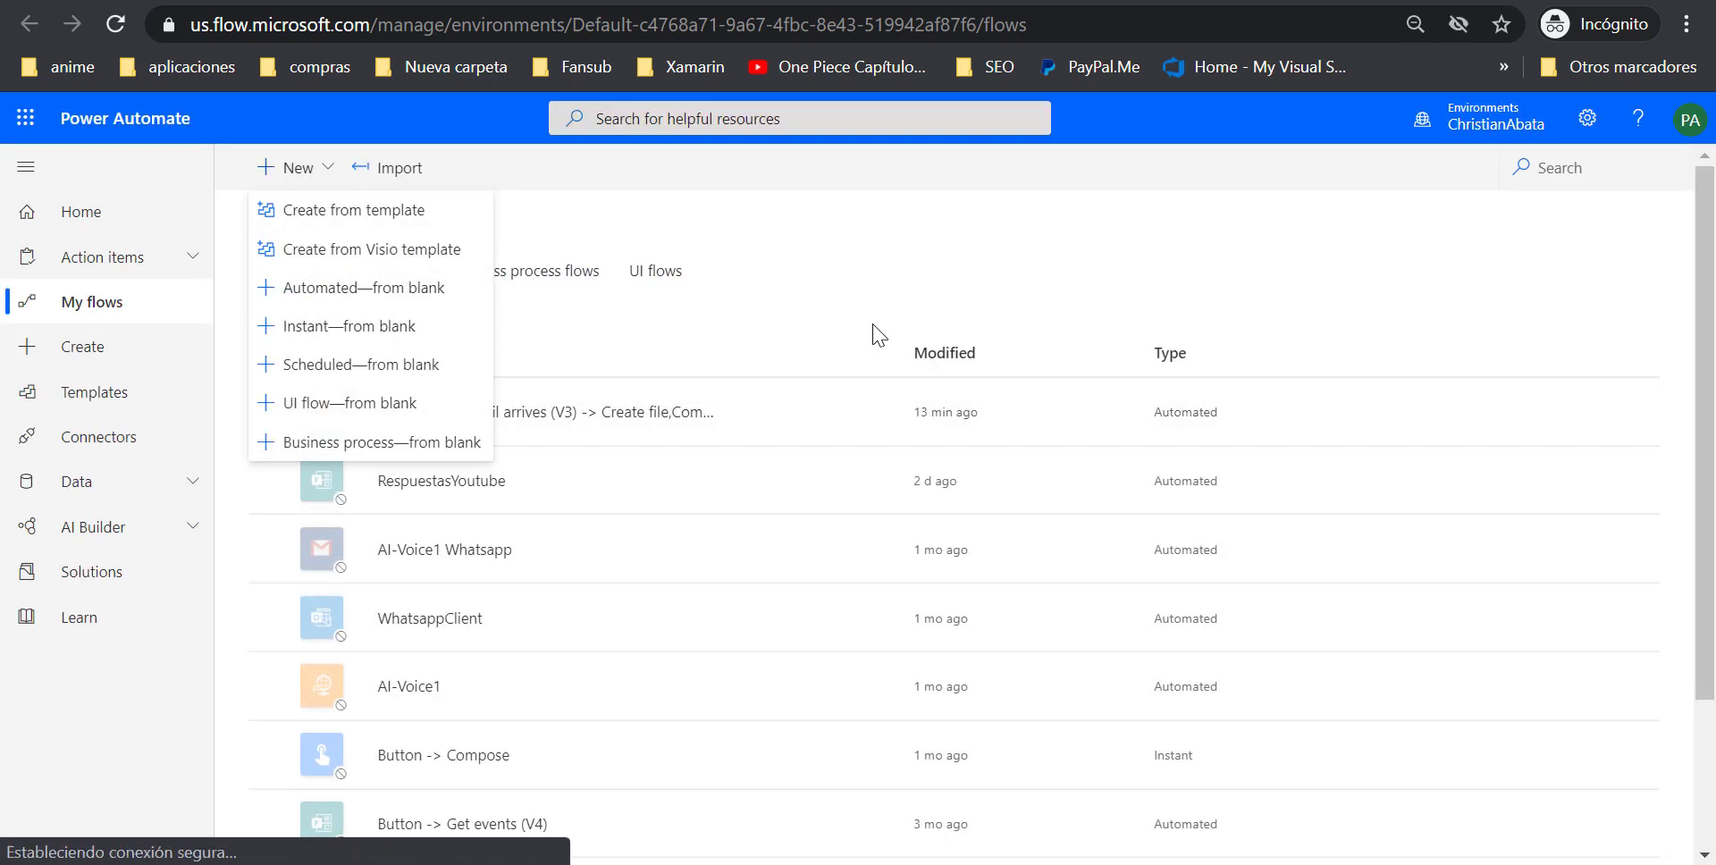
{"action": "left_click", "coordinate": [608, 412]}
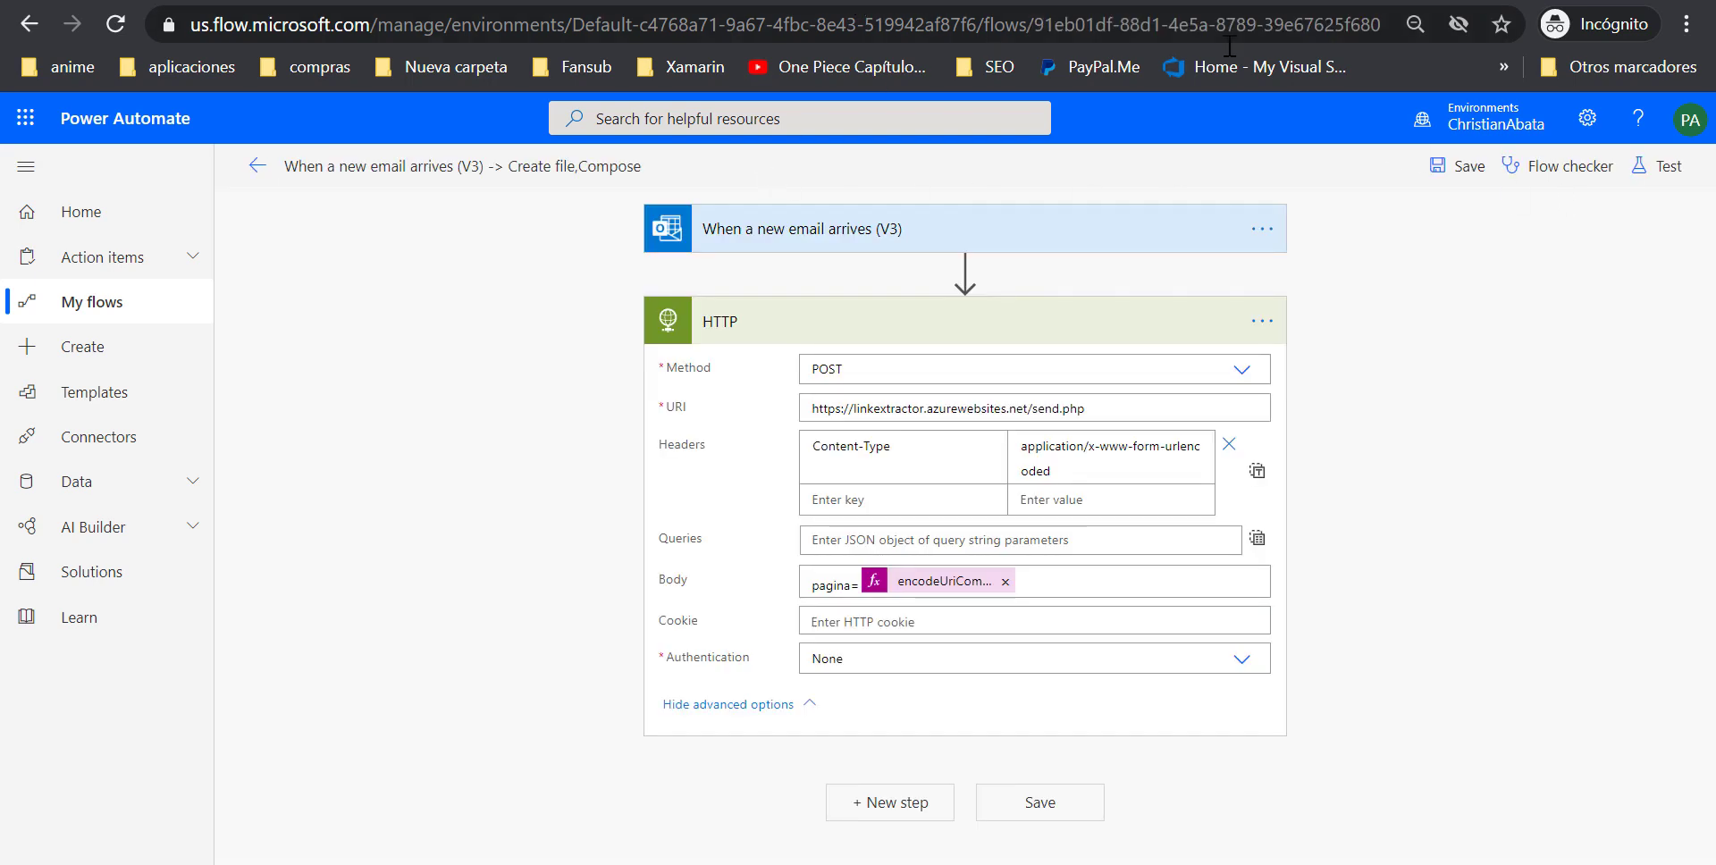
{"action": "left_click", "coordinate": [1458, 166]}
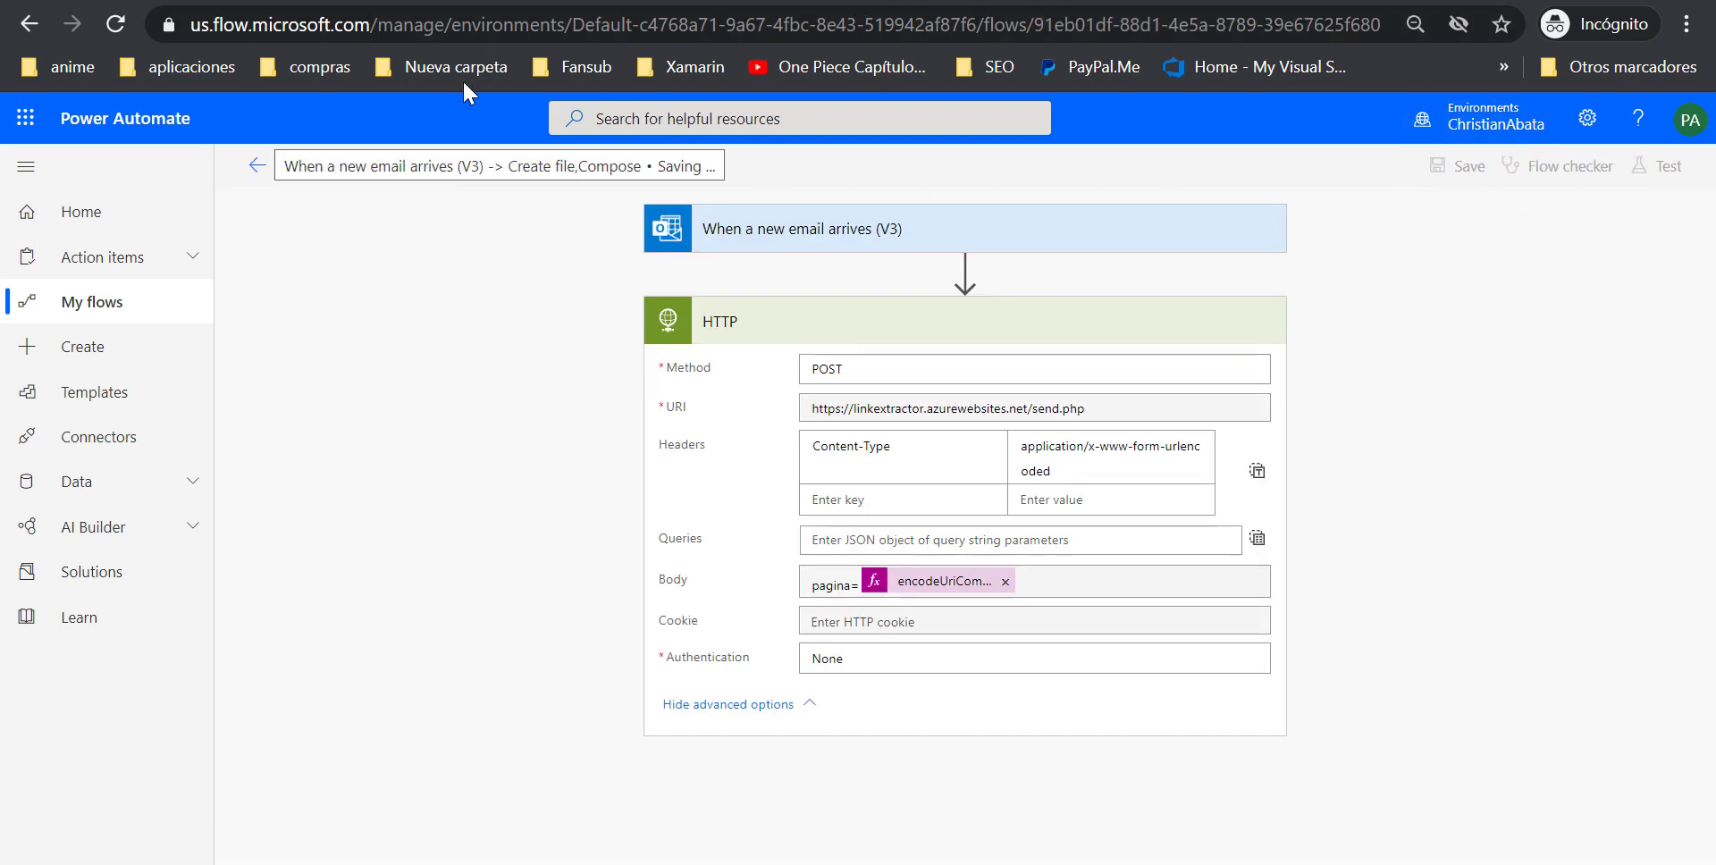
Turn off the email-triggered flow from its ⋮ menu in the My flows list
{"action": "left_click", "coordinate": [258, 168]}
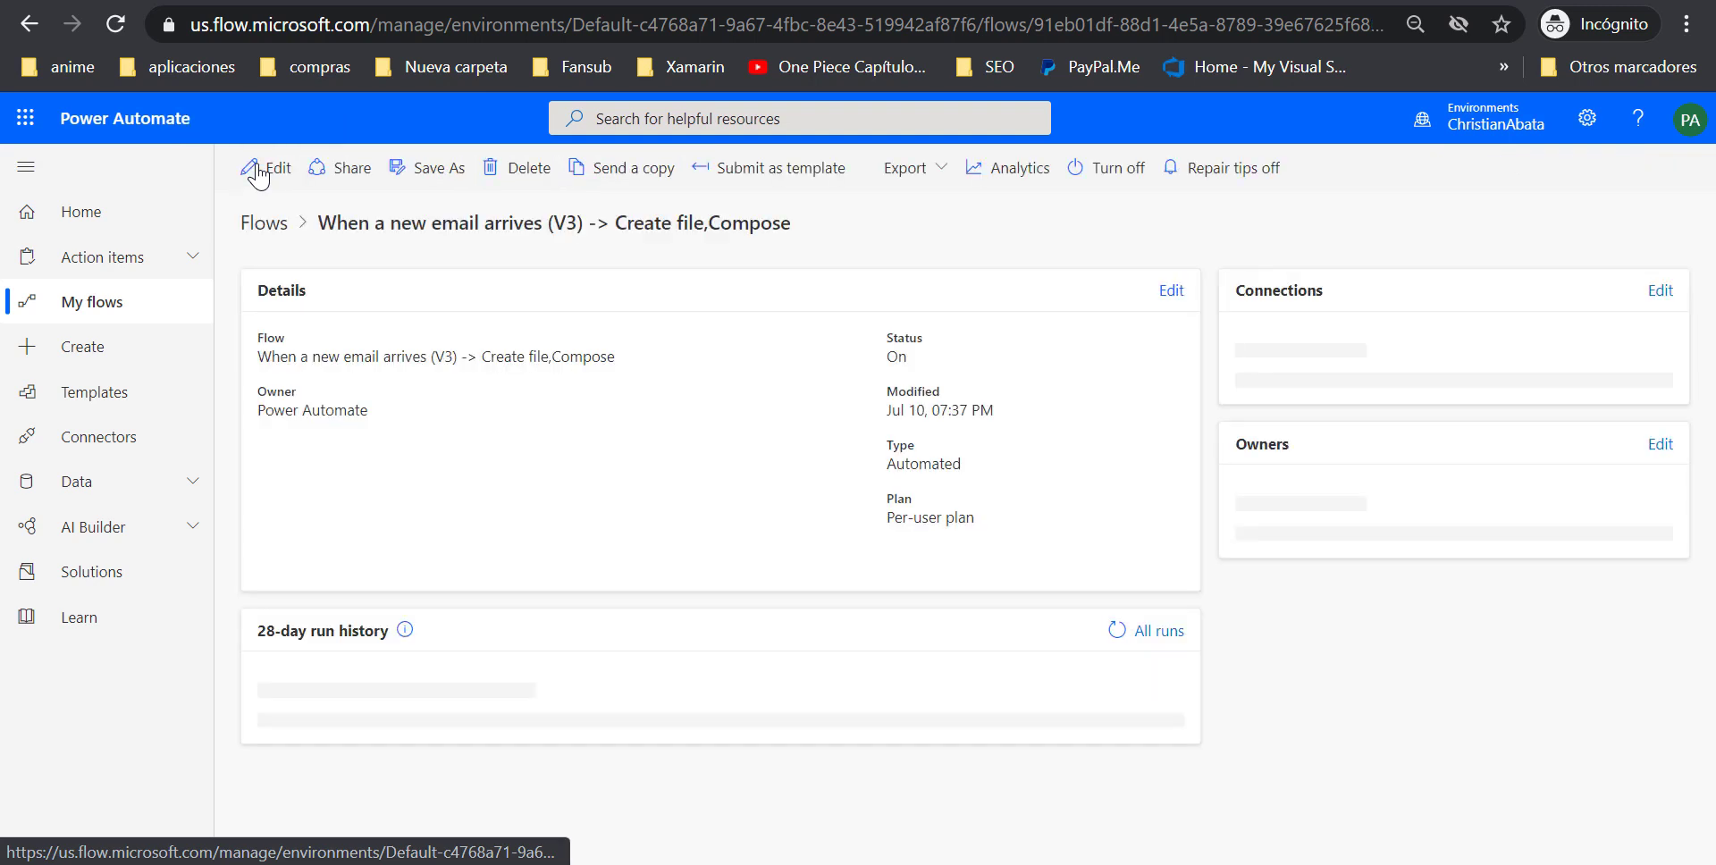
{"action": "left_click", "coordinate": [1095, 172]}
{"action": "left_click", "coordinate": [1115, 170]}
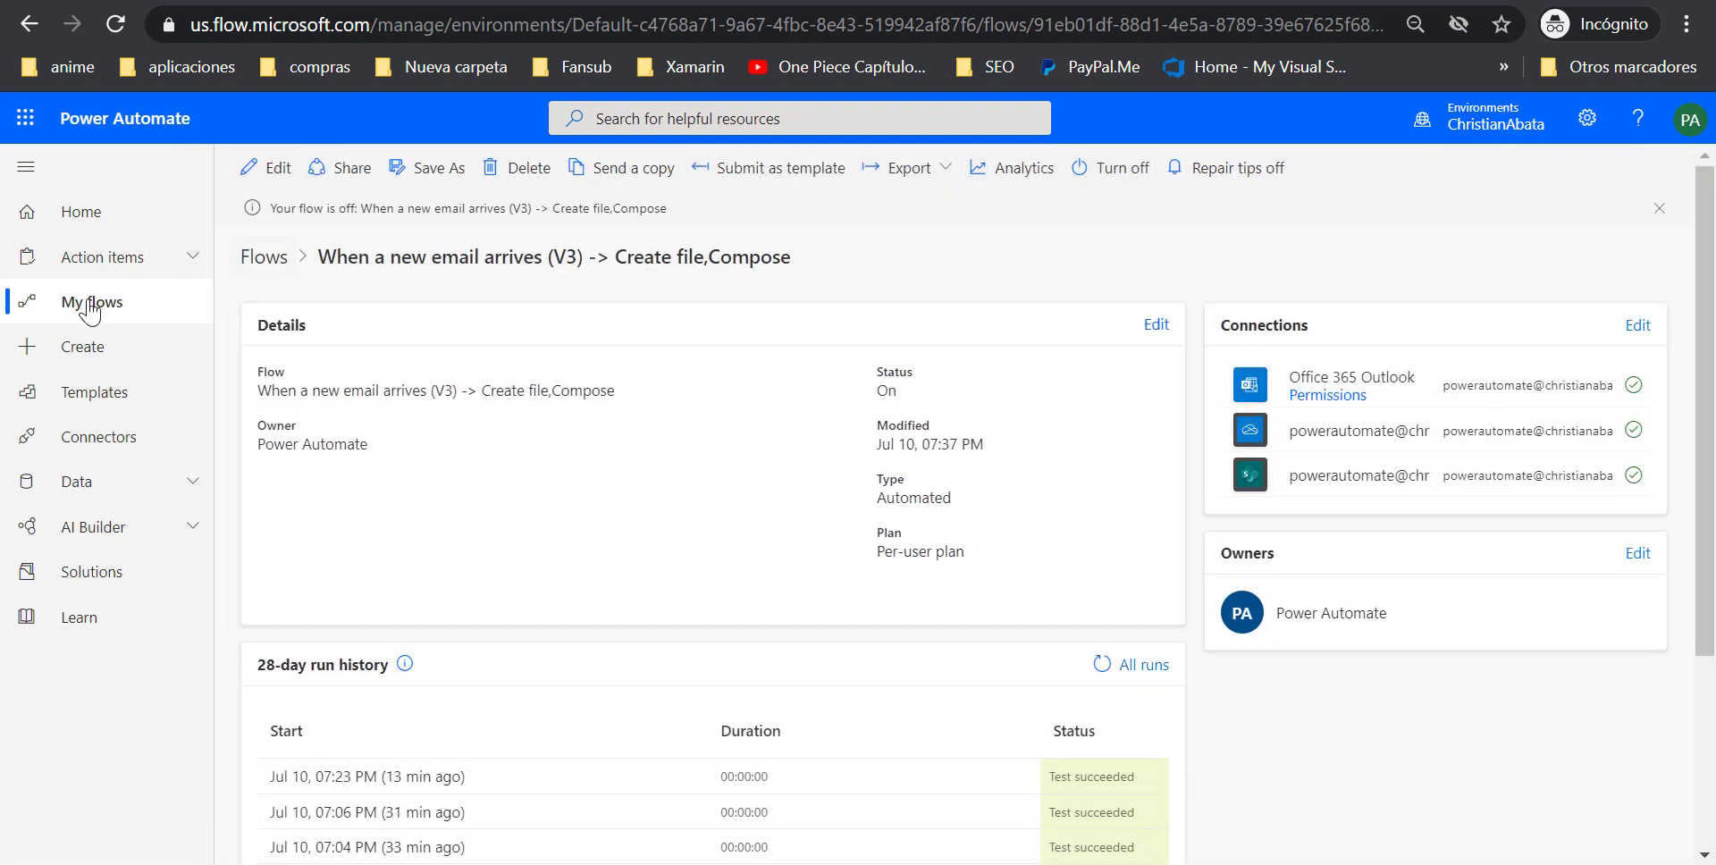
{"action": "left_click", "coordinate": [46, 308]}
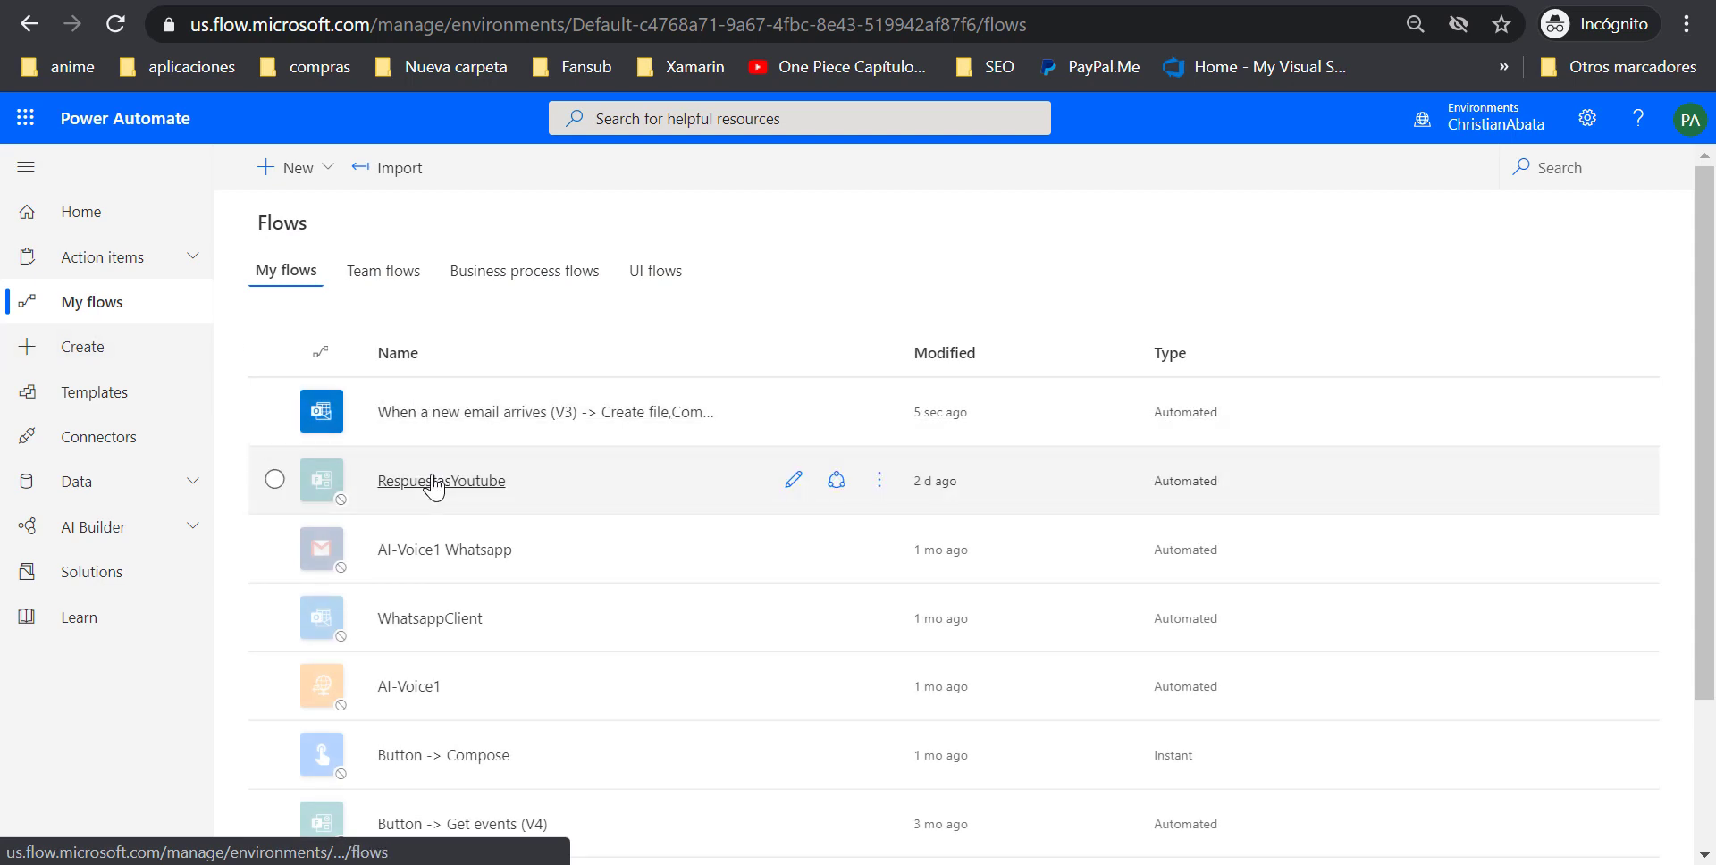
{"action": "left_click", "coordinate": [871, 414]}
{"action": "left_click", "coordinate": [876, 412]}
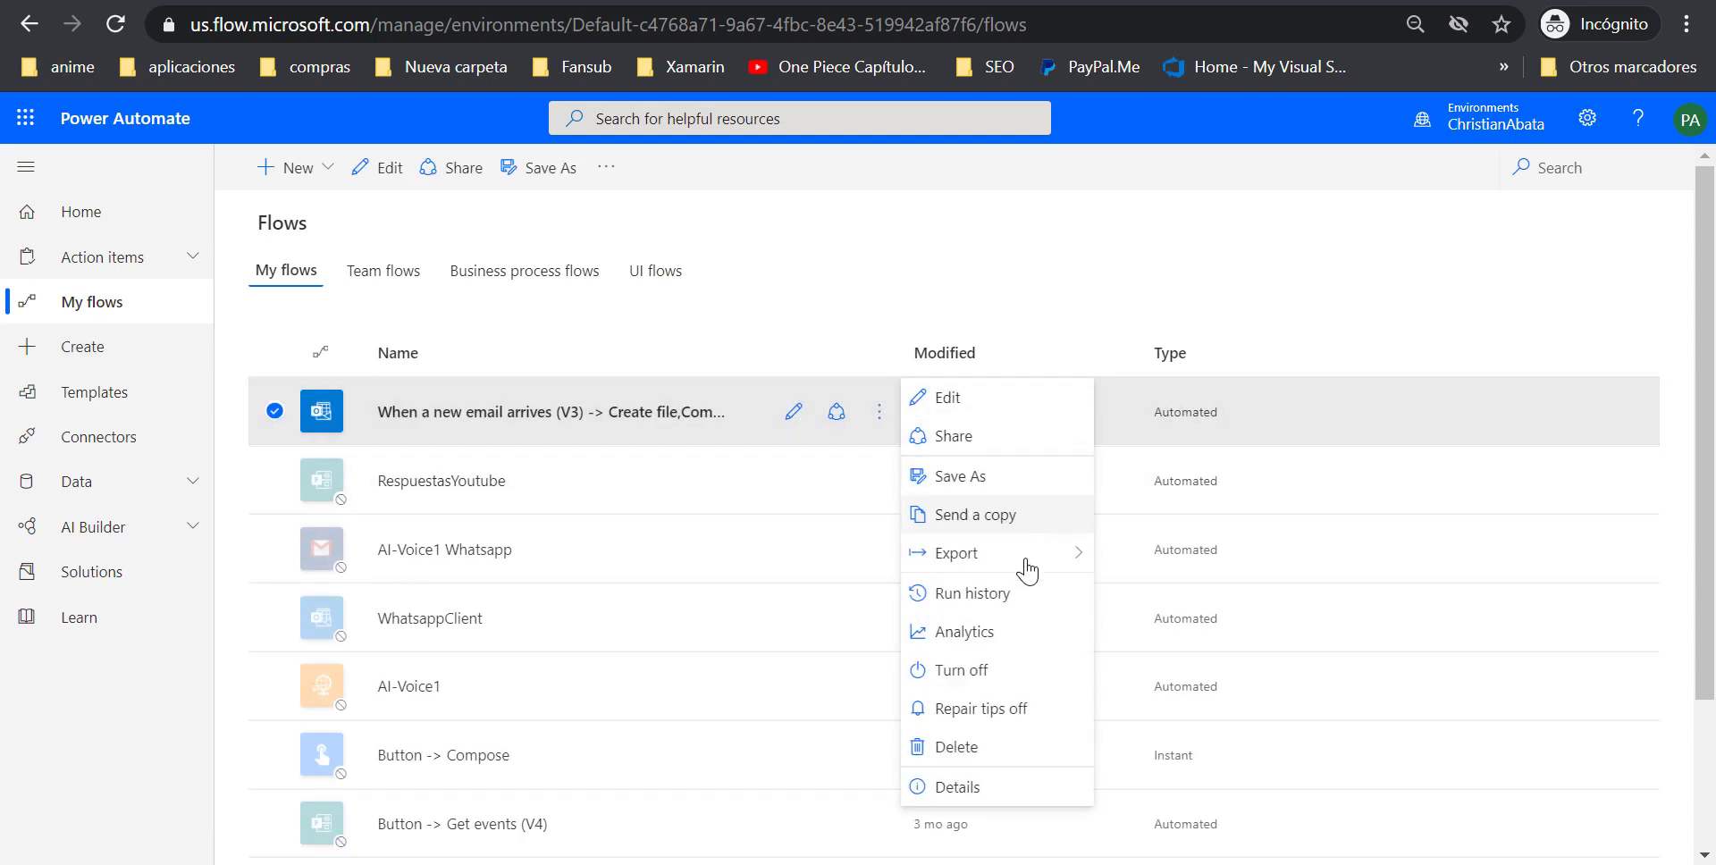
{"action": "left_click", "coordinate": [961, 670]}
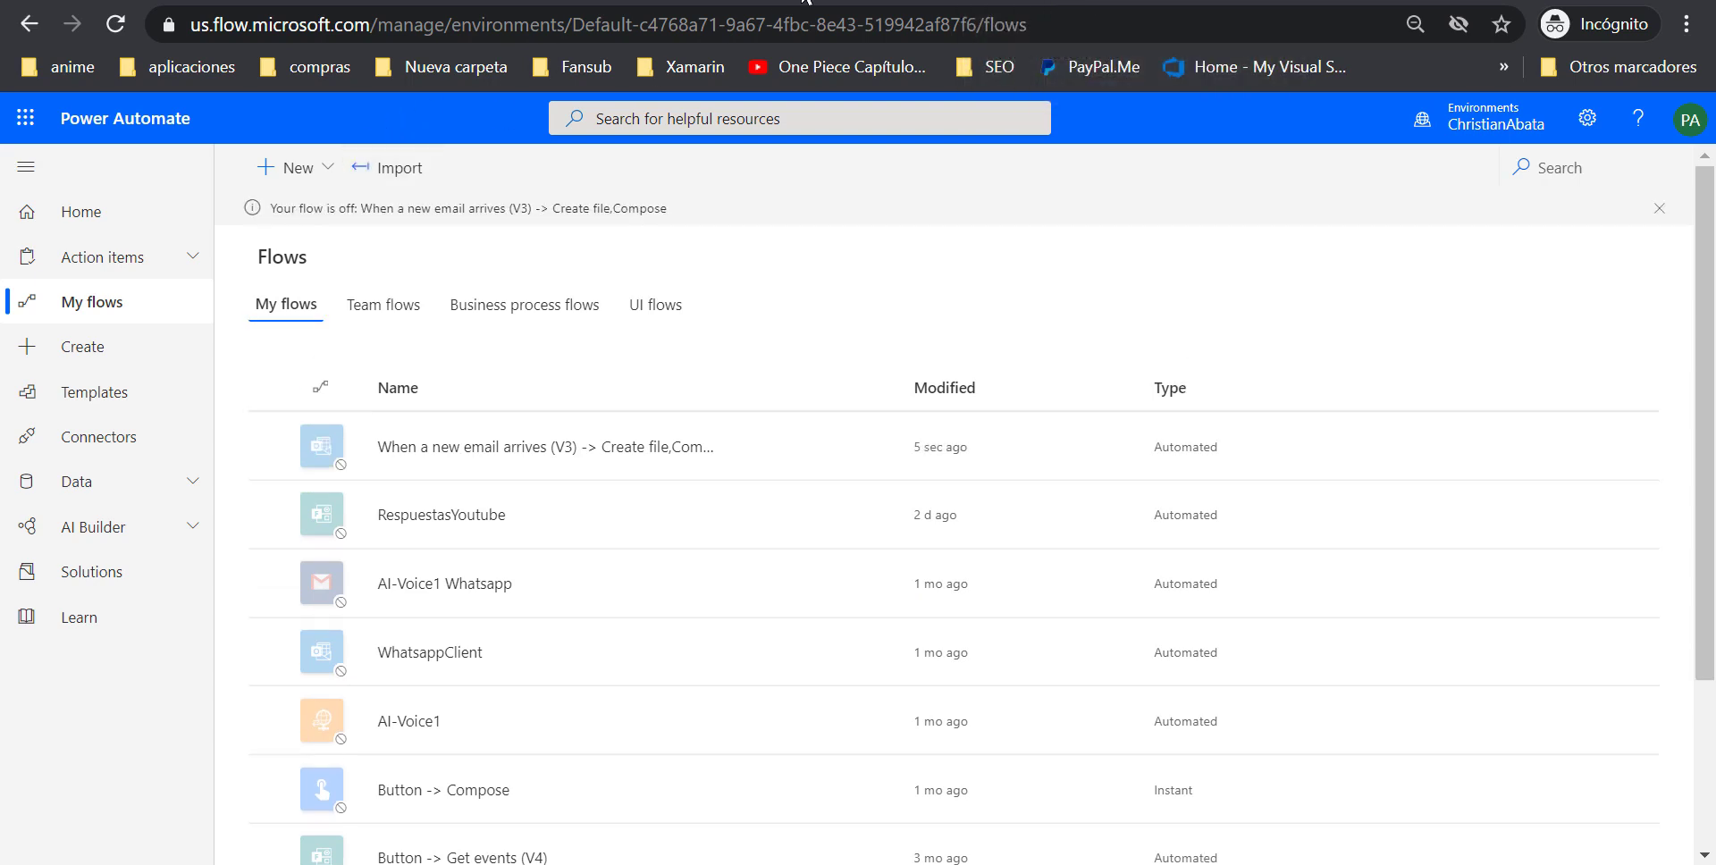
Create an automated flow named 'Link' using the Outlook 'When a new email arrives (V3)' trigger
{"action": "left_click", "coordinate": [327, 182]}
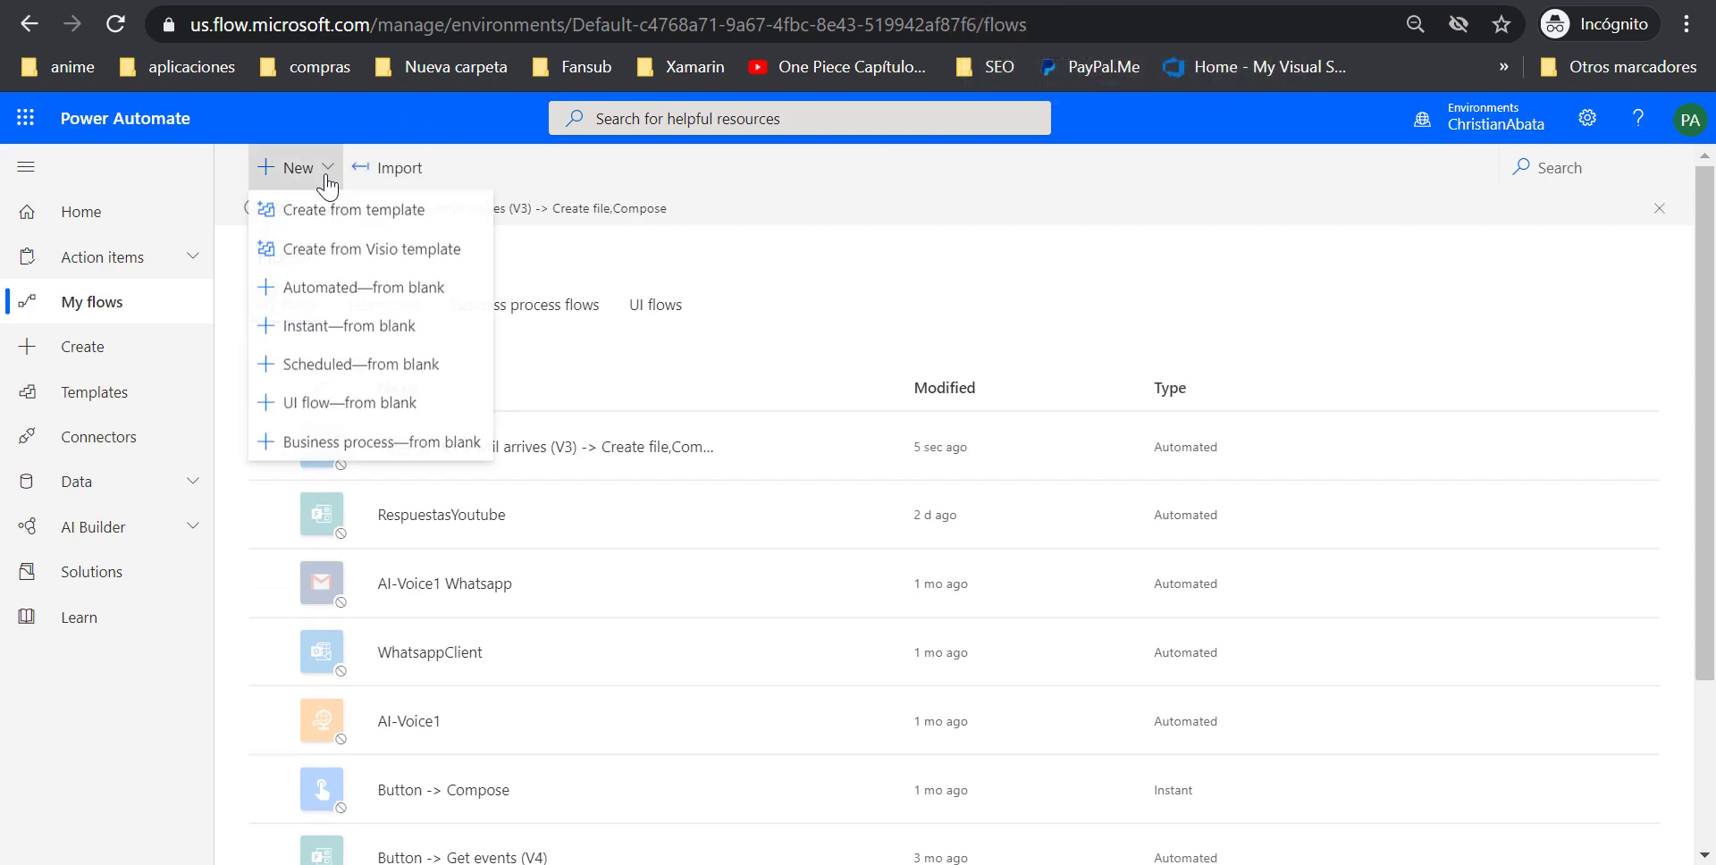
{"action": "left_click", "coordinate": [373, 291]}
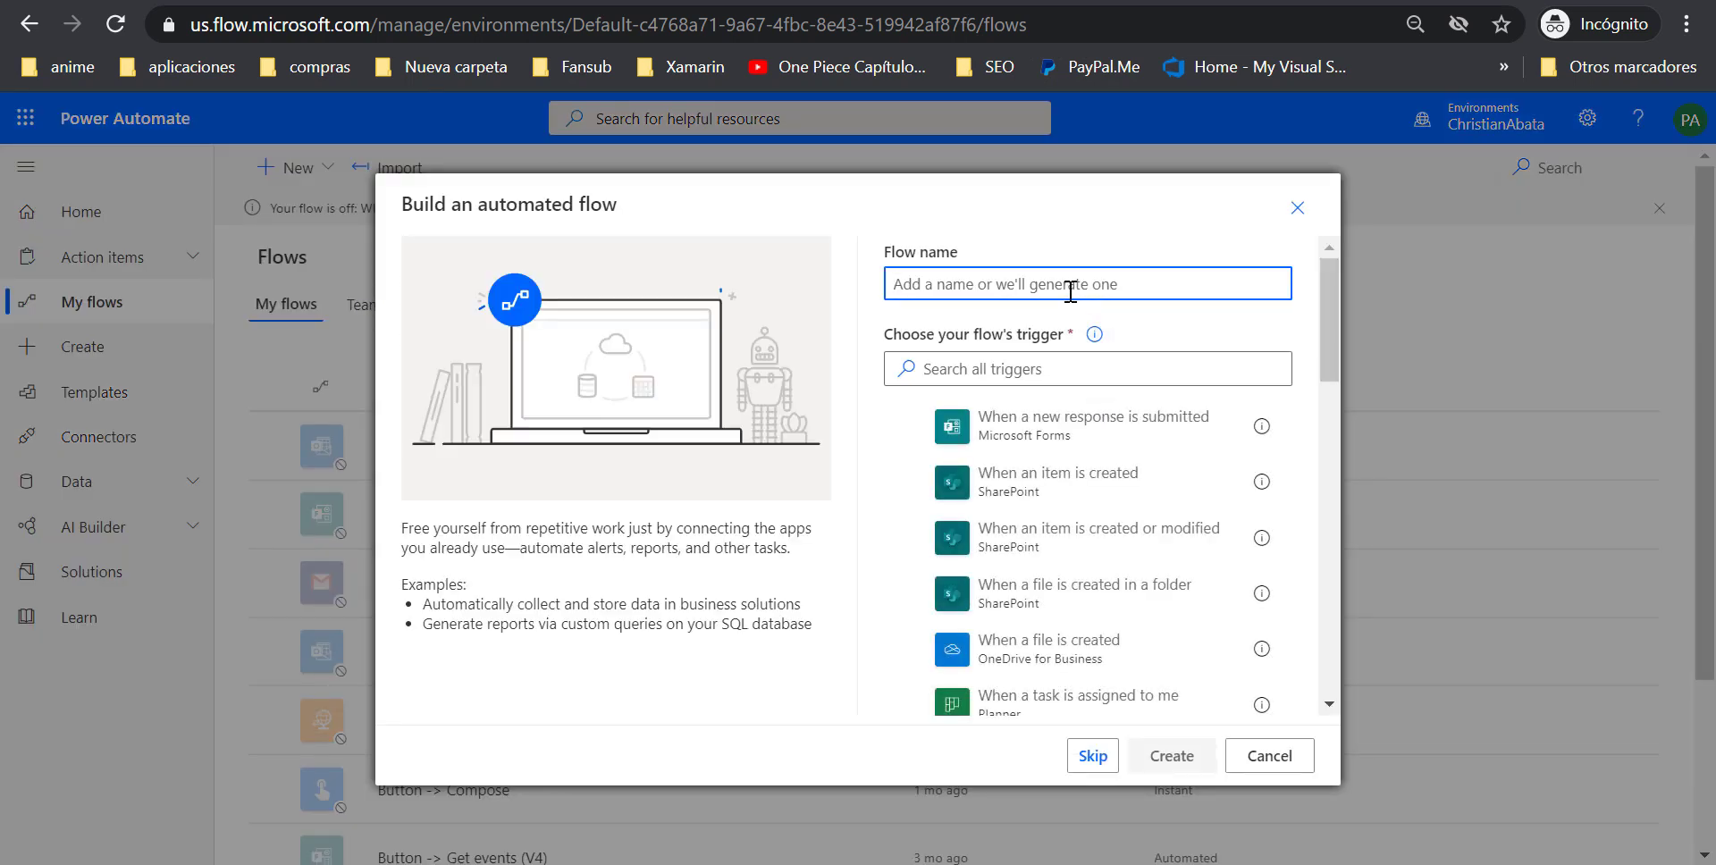
{"action": "type", "text": "Link"}
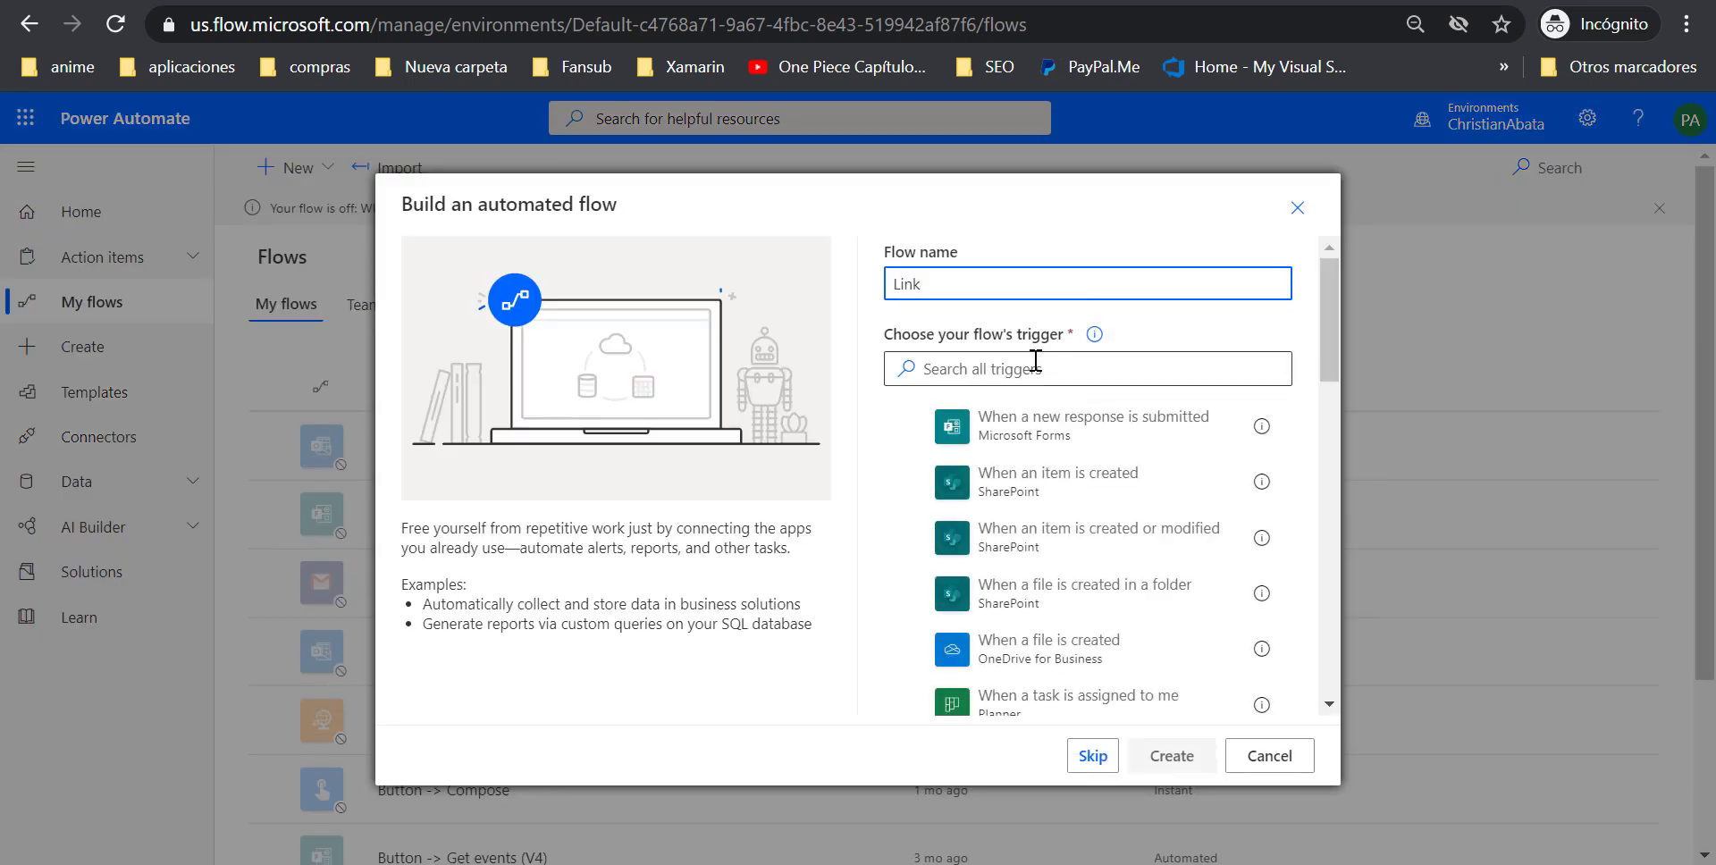
{"action": "left_click", "coordinate": [1026, 365]}
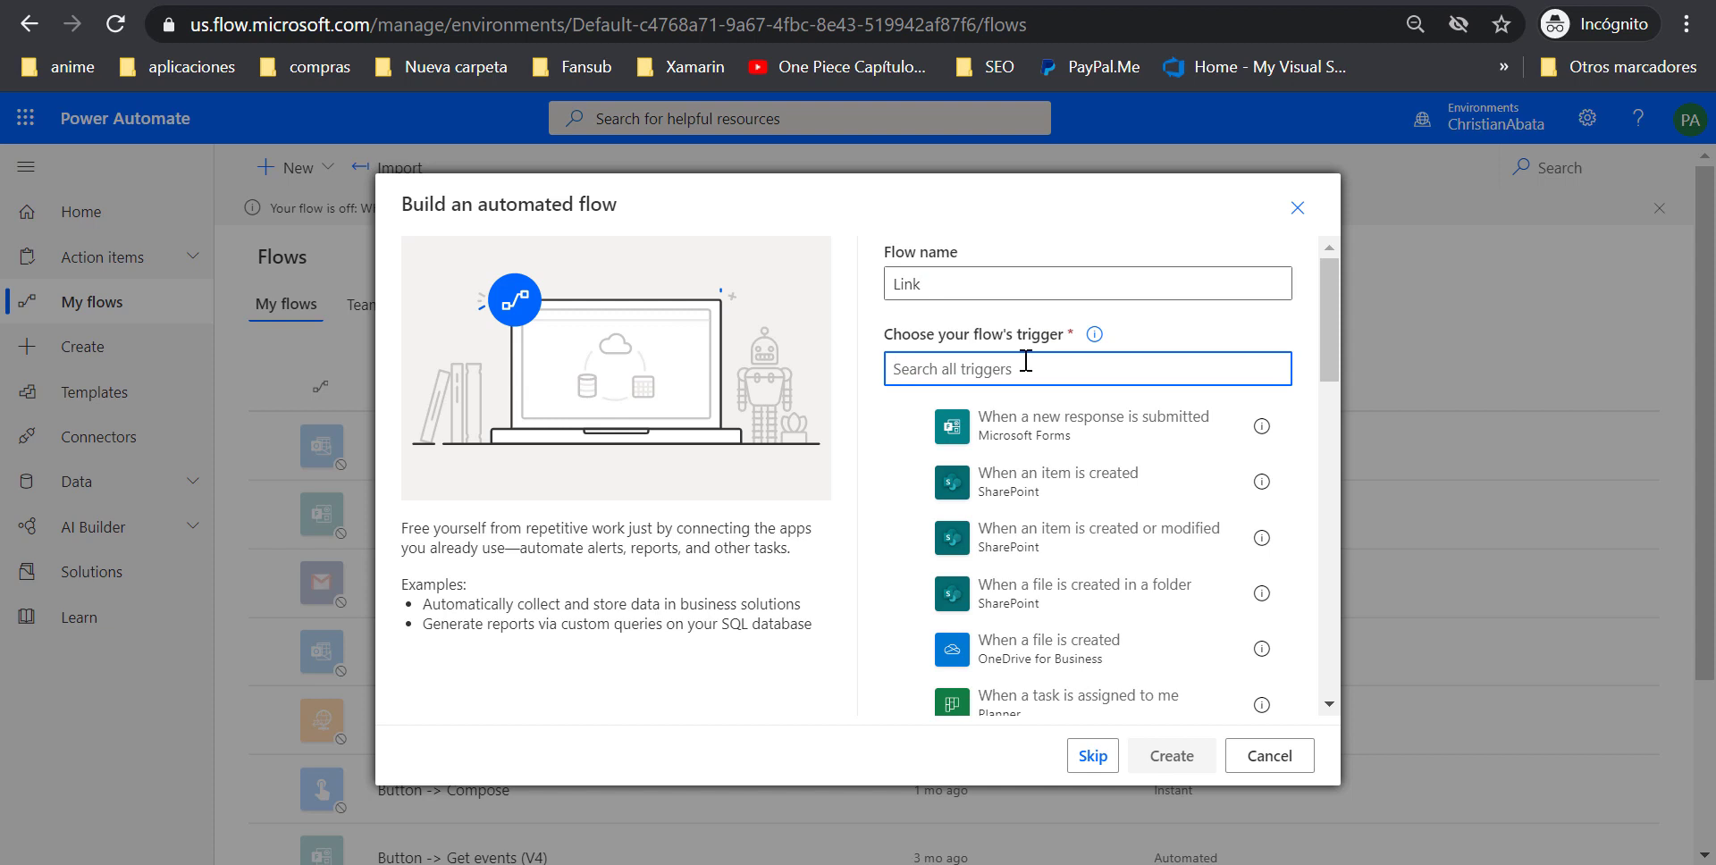
{"action": "type", "text": "outlook"}
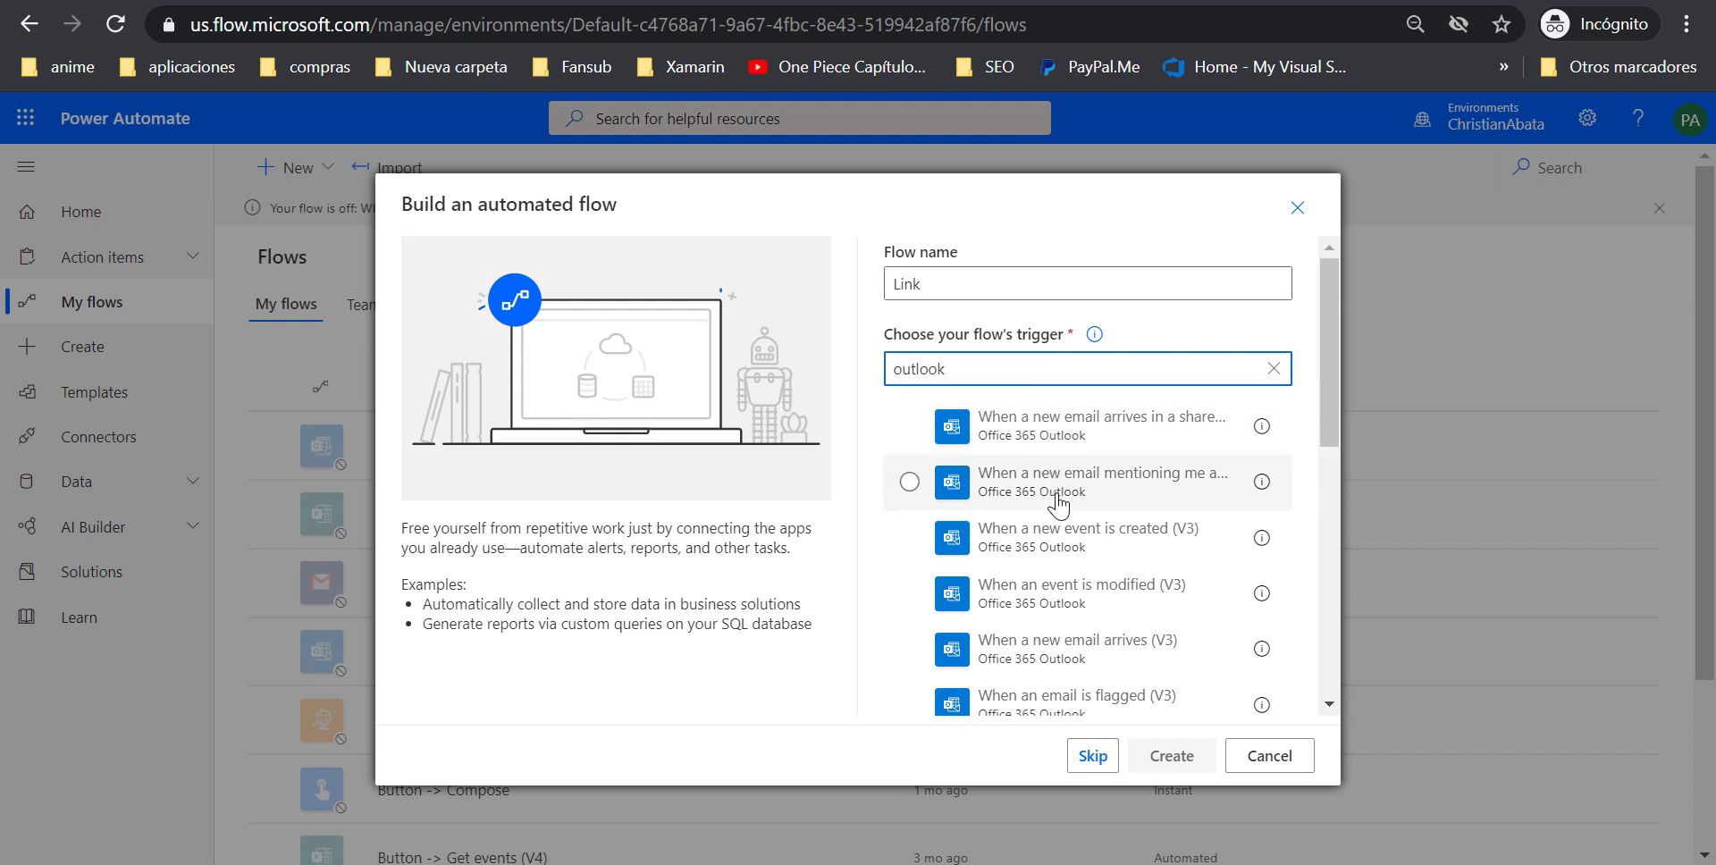
{"action": "left_click", "coordinate": [1032, 651]}
{"action": "left_click", "coordinate": [1202, 758]}
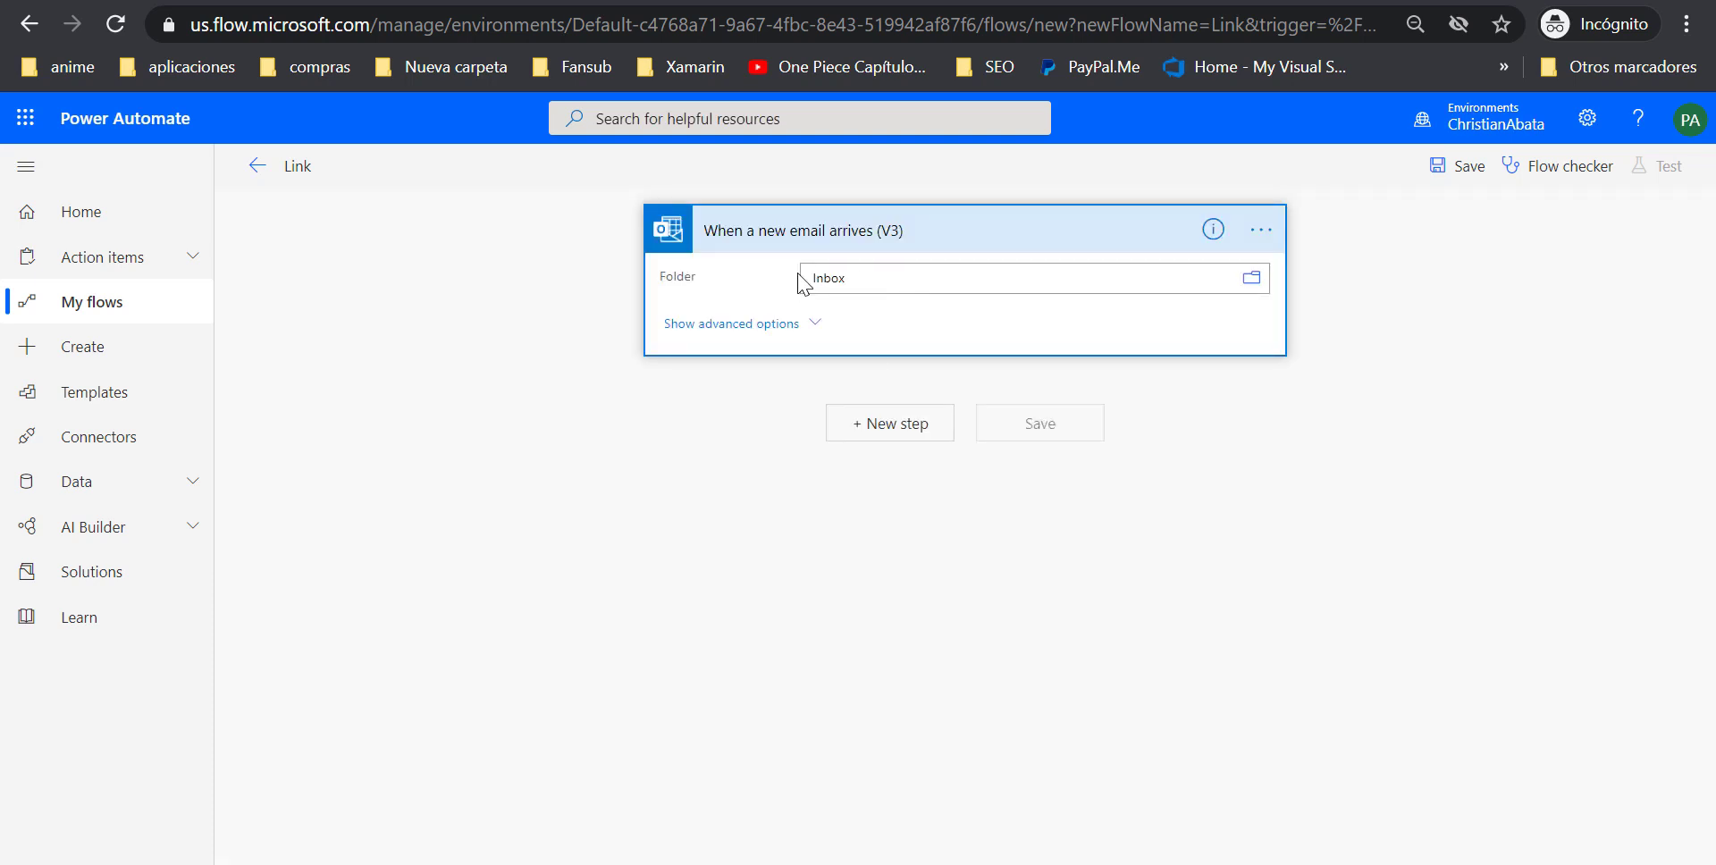
Add the HTTP action, found by searching 'http', as a new step after the email trigger
{"action": "left_click", "coordinate": [886, 422]}
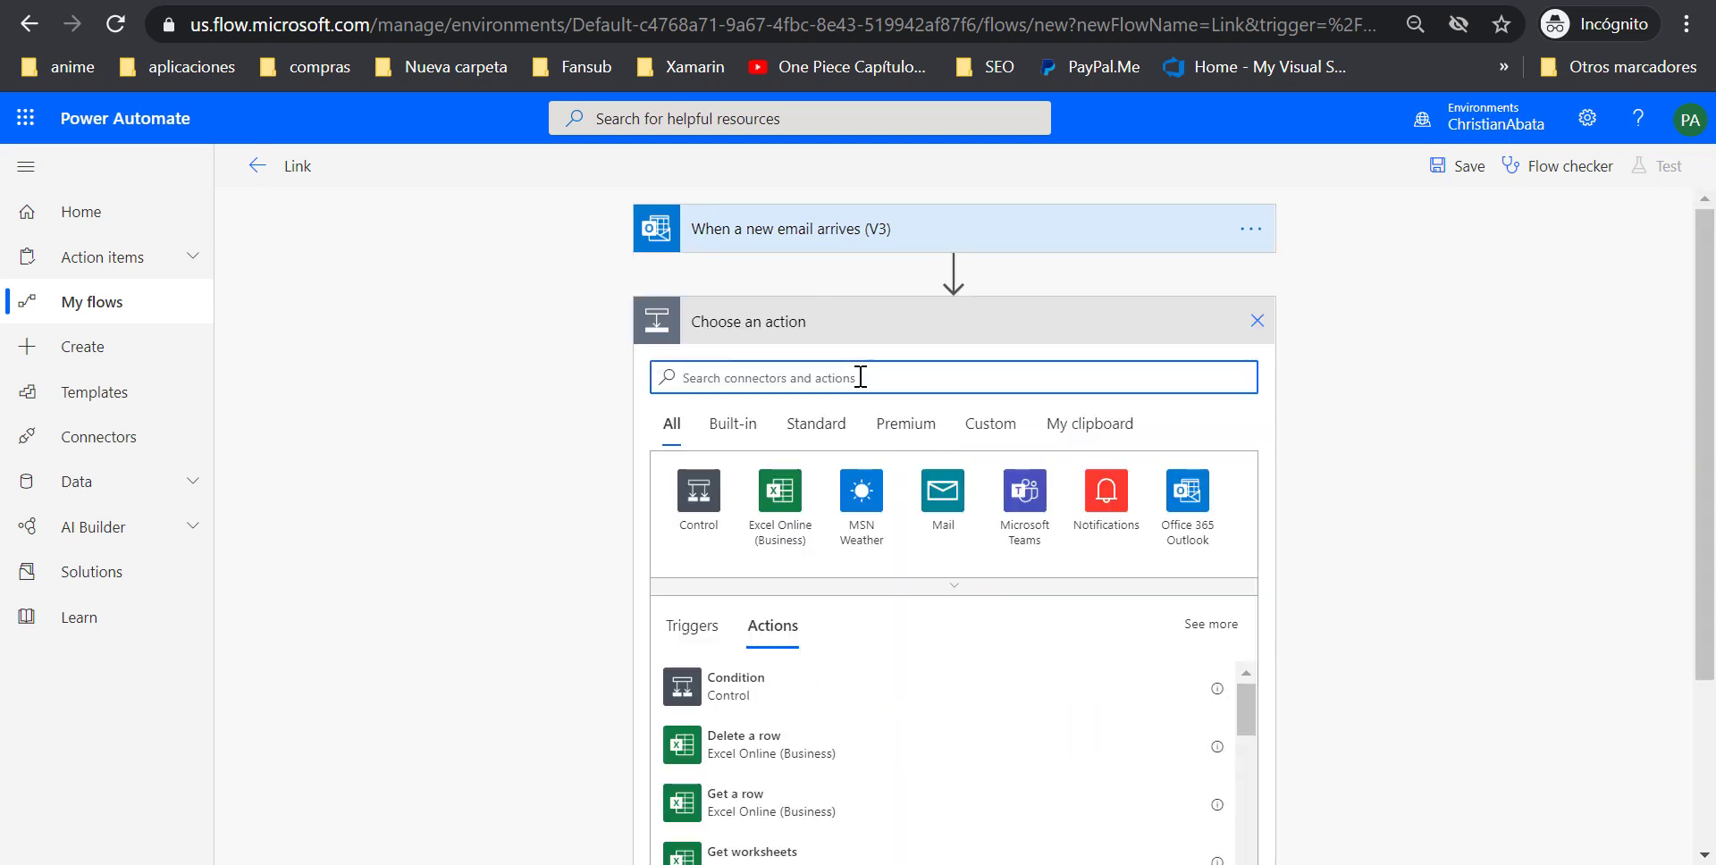
{"action": "type", "text": "http"}
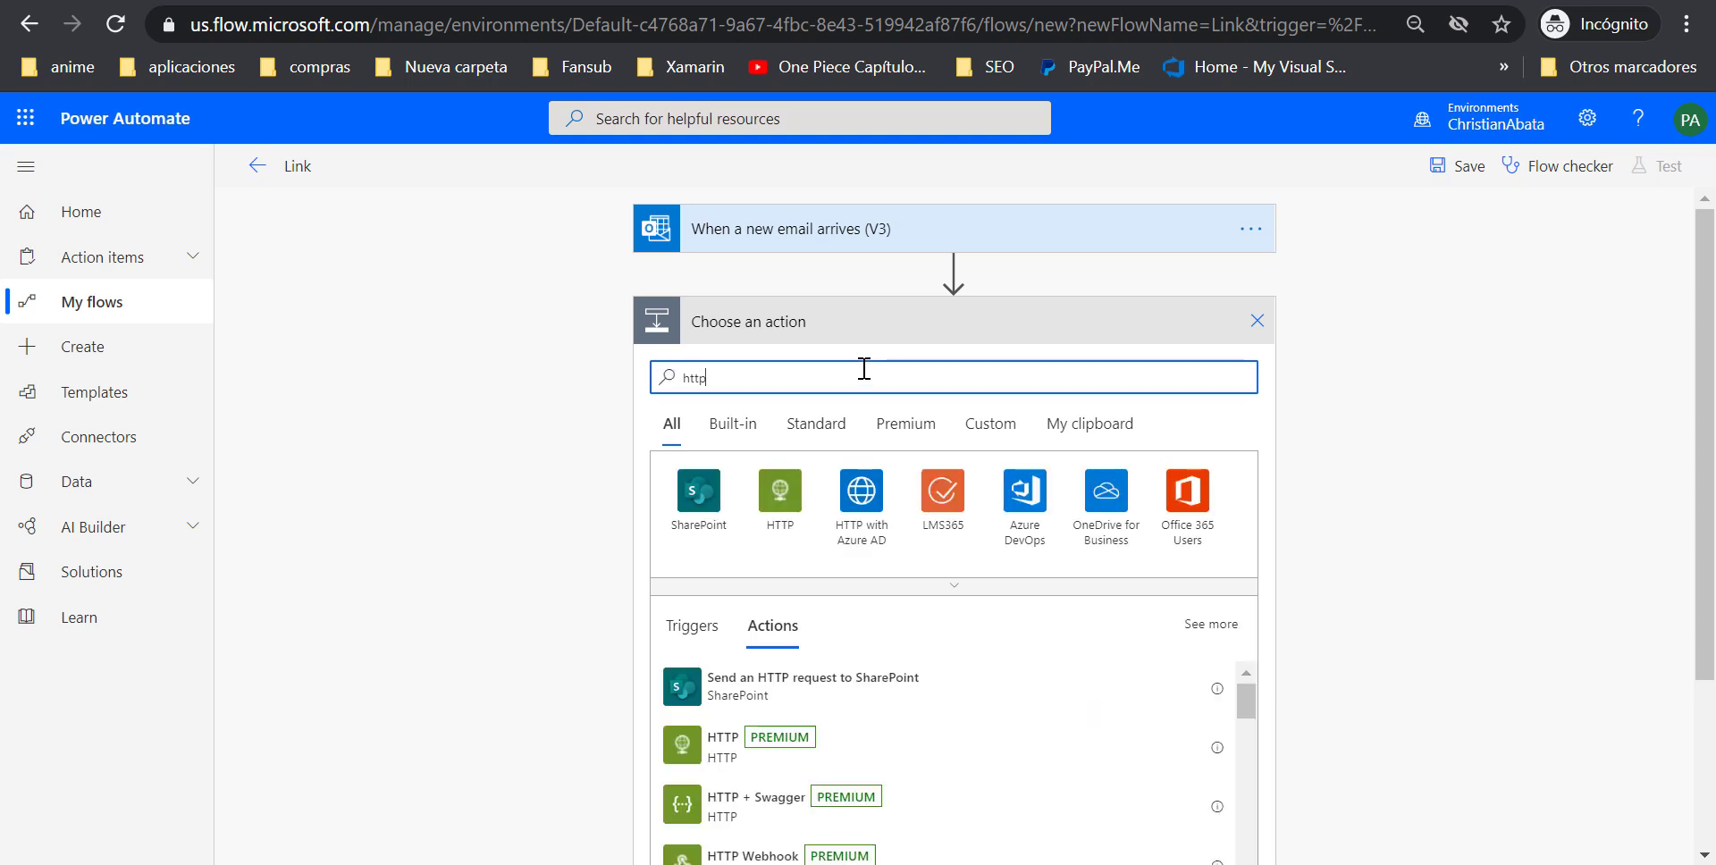
{"action": "left_click", "coordinate": [766, 740]}
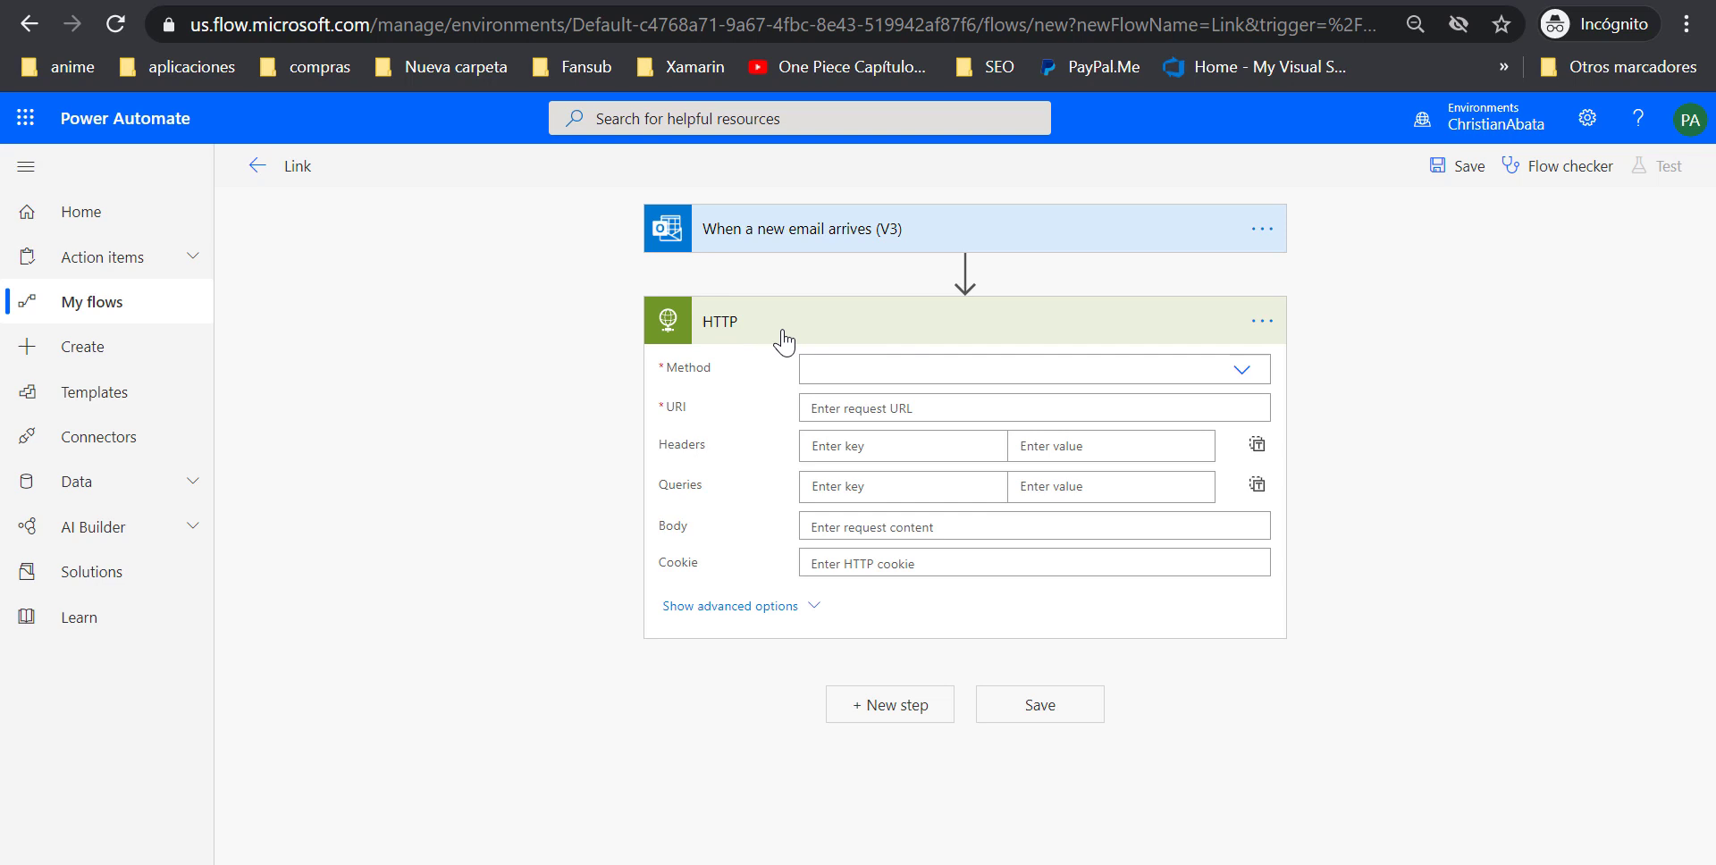
{"action": "left_click", "coordinate": [888, 364]}
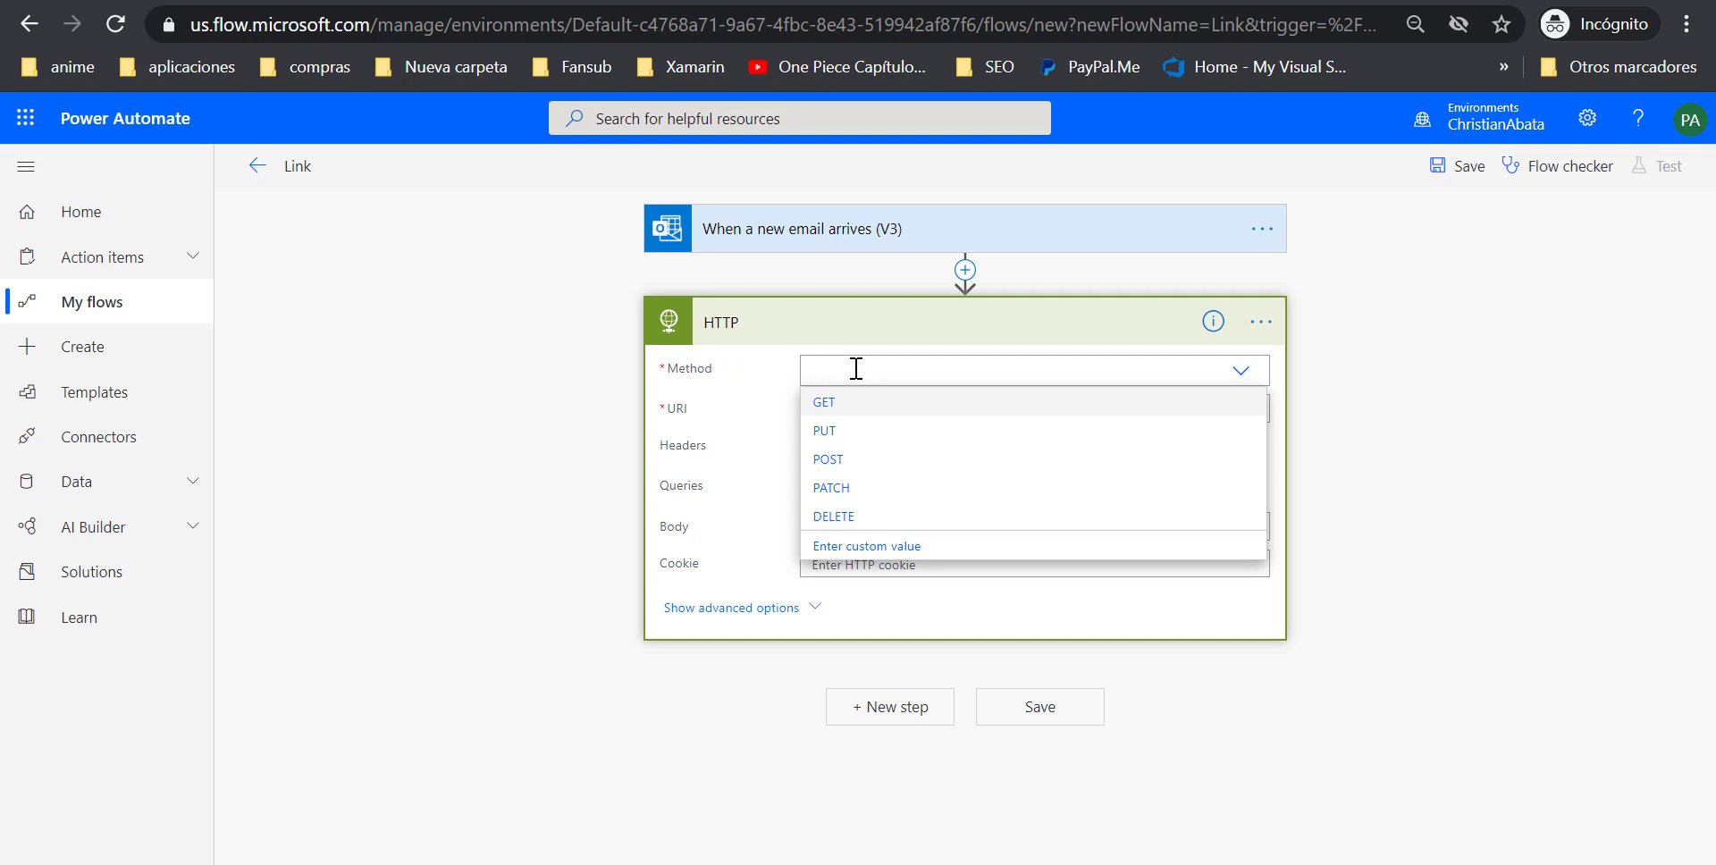
Set the HTTP method to POST and paste the Link Extractor site address into the URI
{"action": "left_click", "coordinate": [845, 460]}
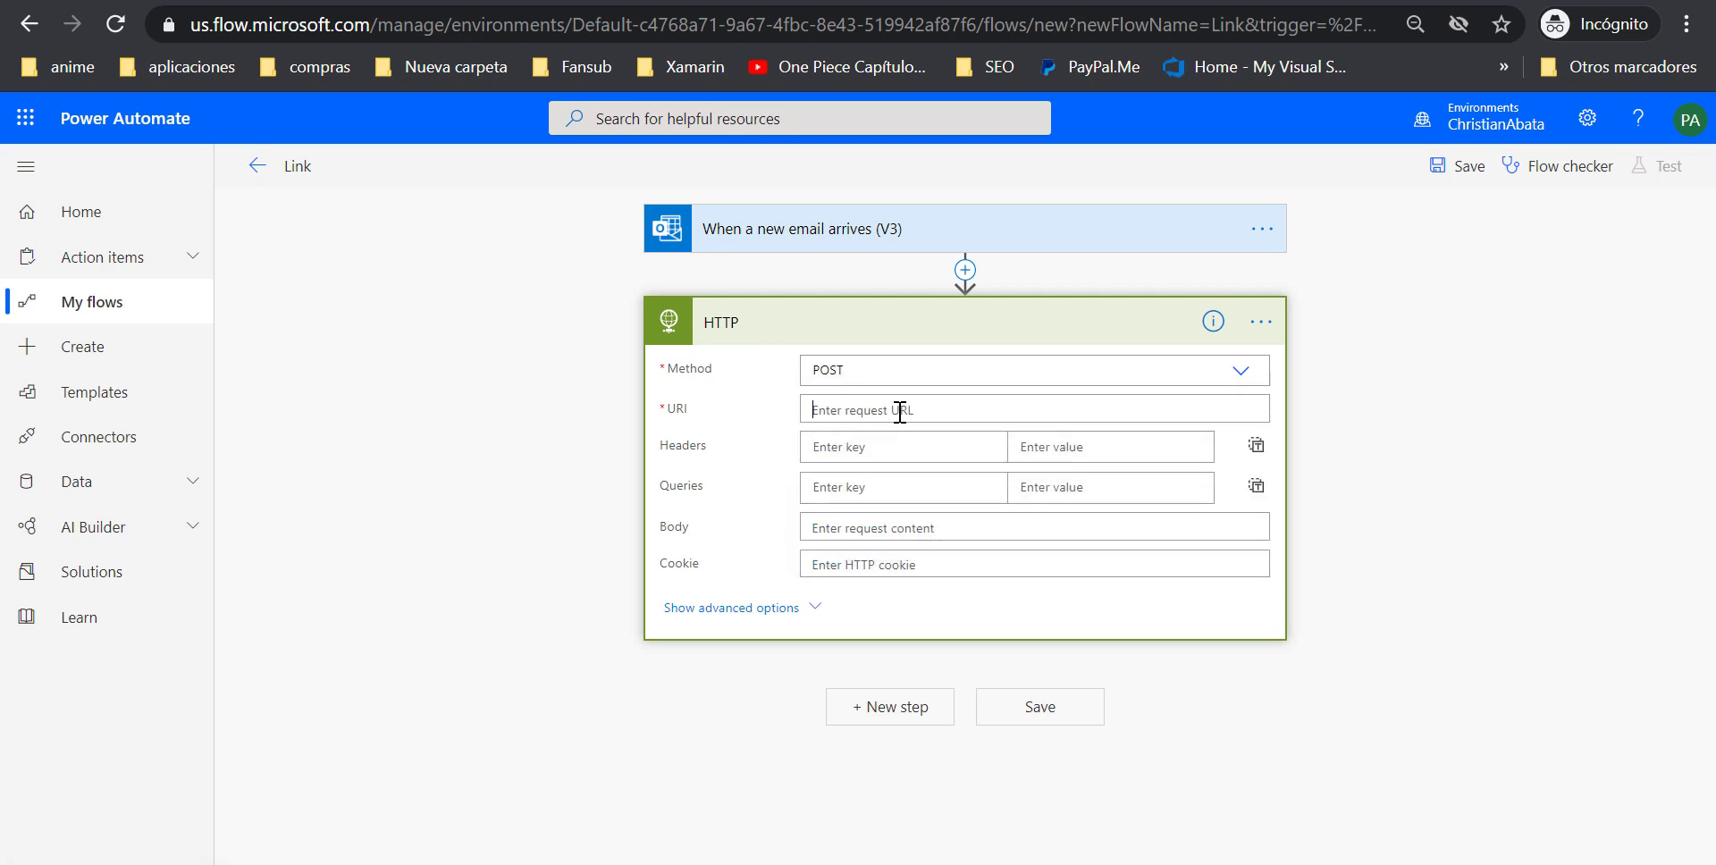
{"action": "left_click", "coordinate": [821, 408]}
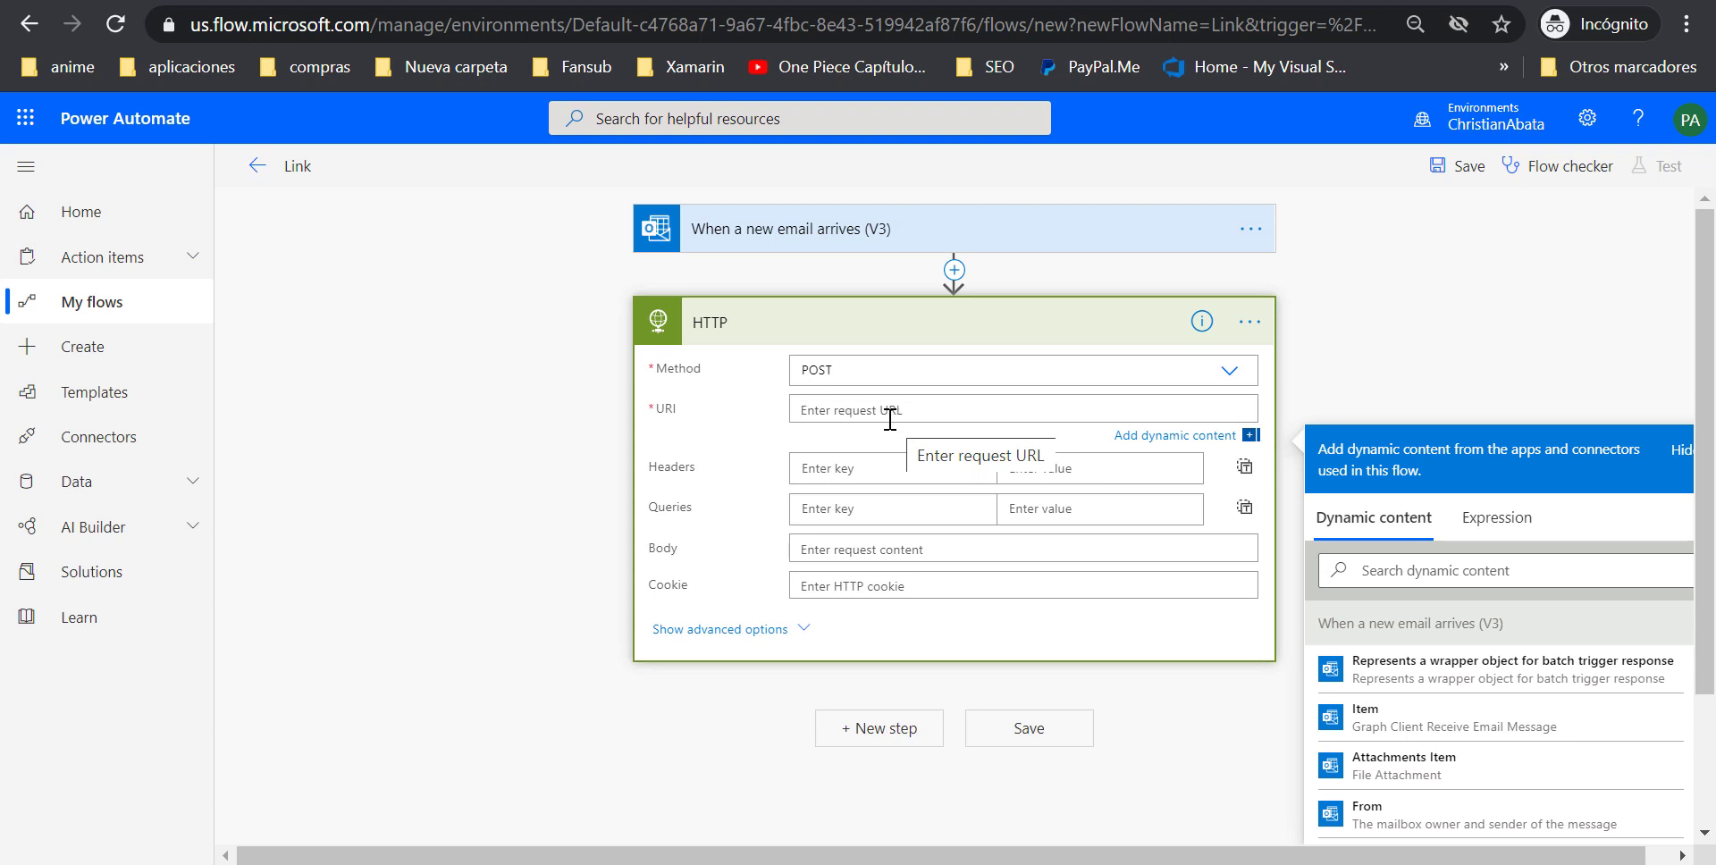
{"action": "left_click", "coordinate": [694, 697]}
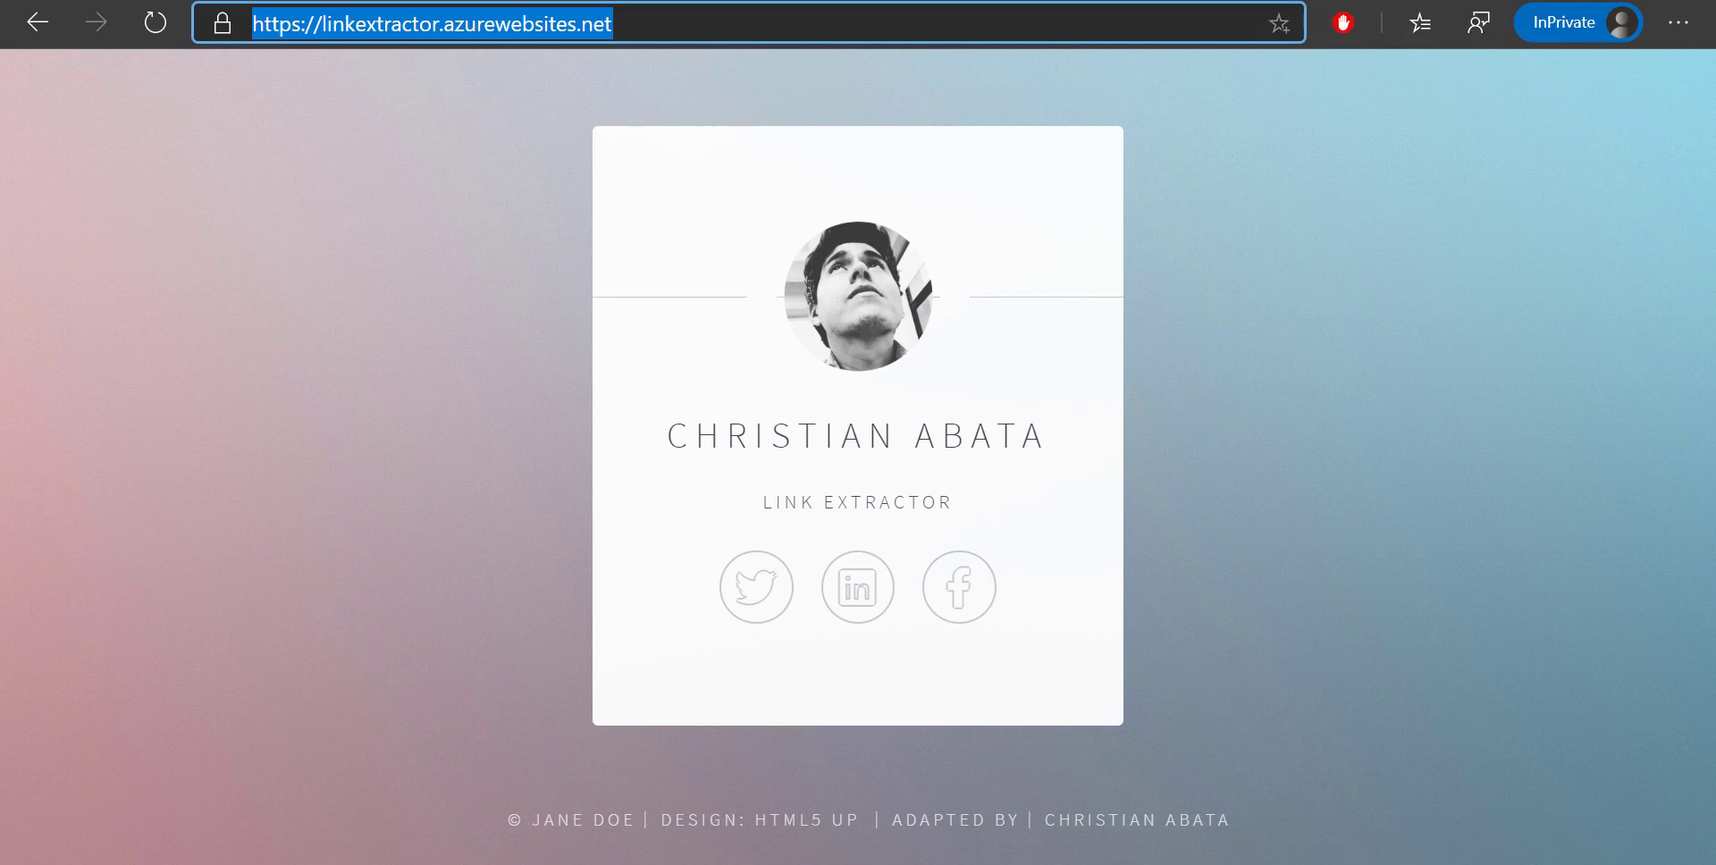
{"action": "key", "text": "alt+Tab"}
{"action": "left_click", "coordinate": [851, 408]}
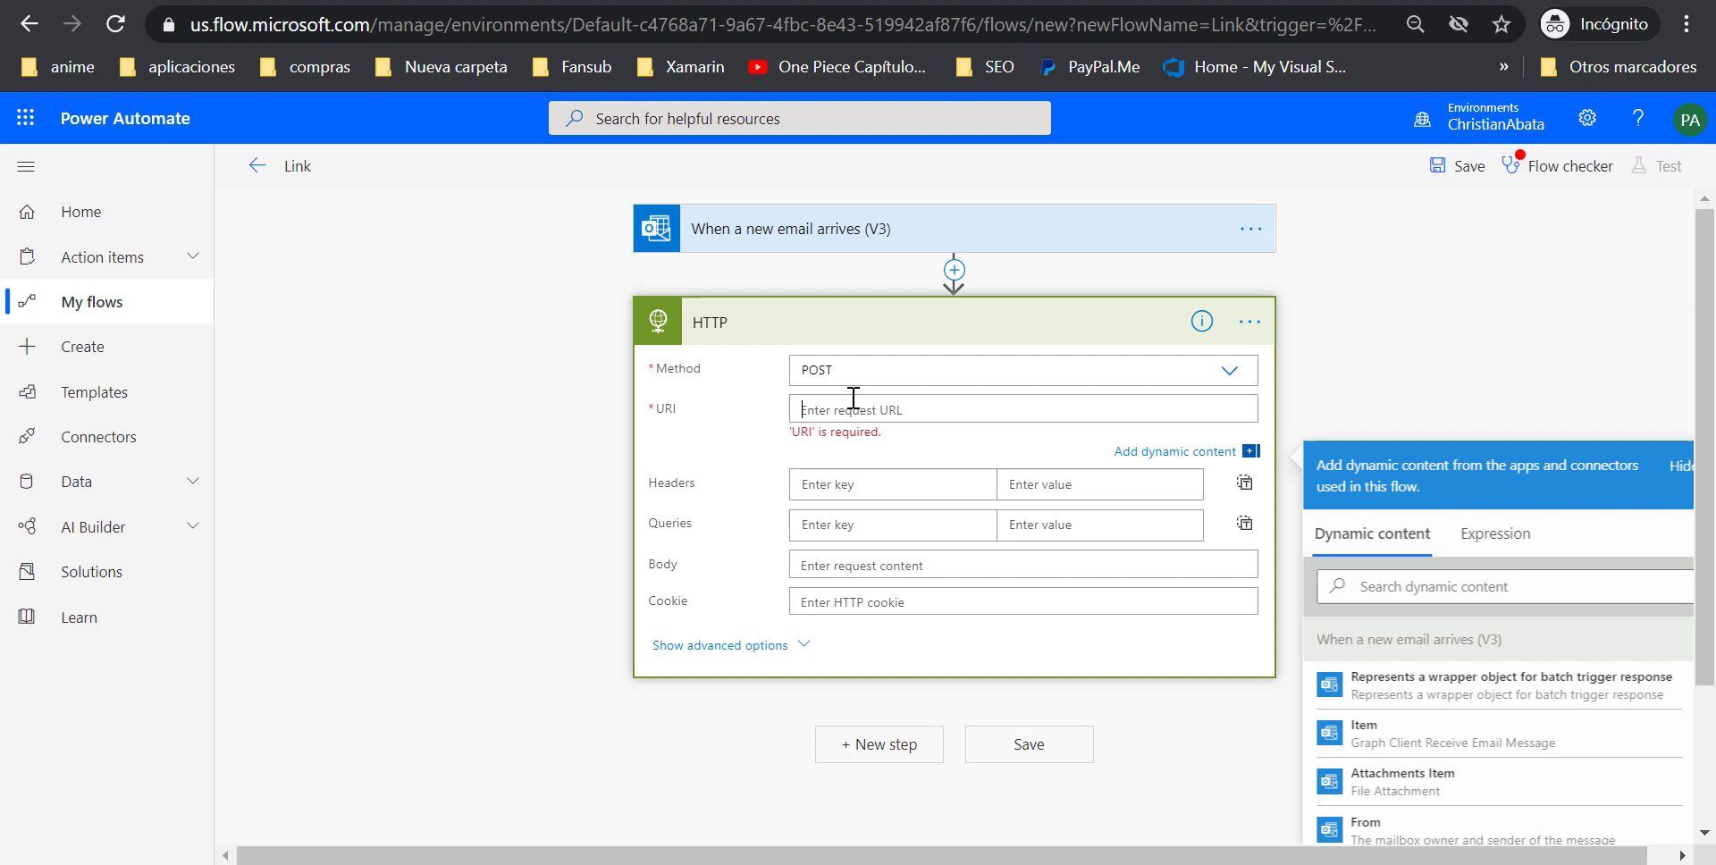
{"action": "type", "text": "https://linkextractor.azurewebsites.net/"}
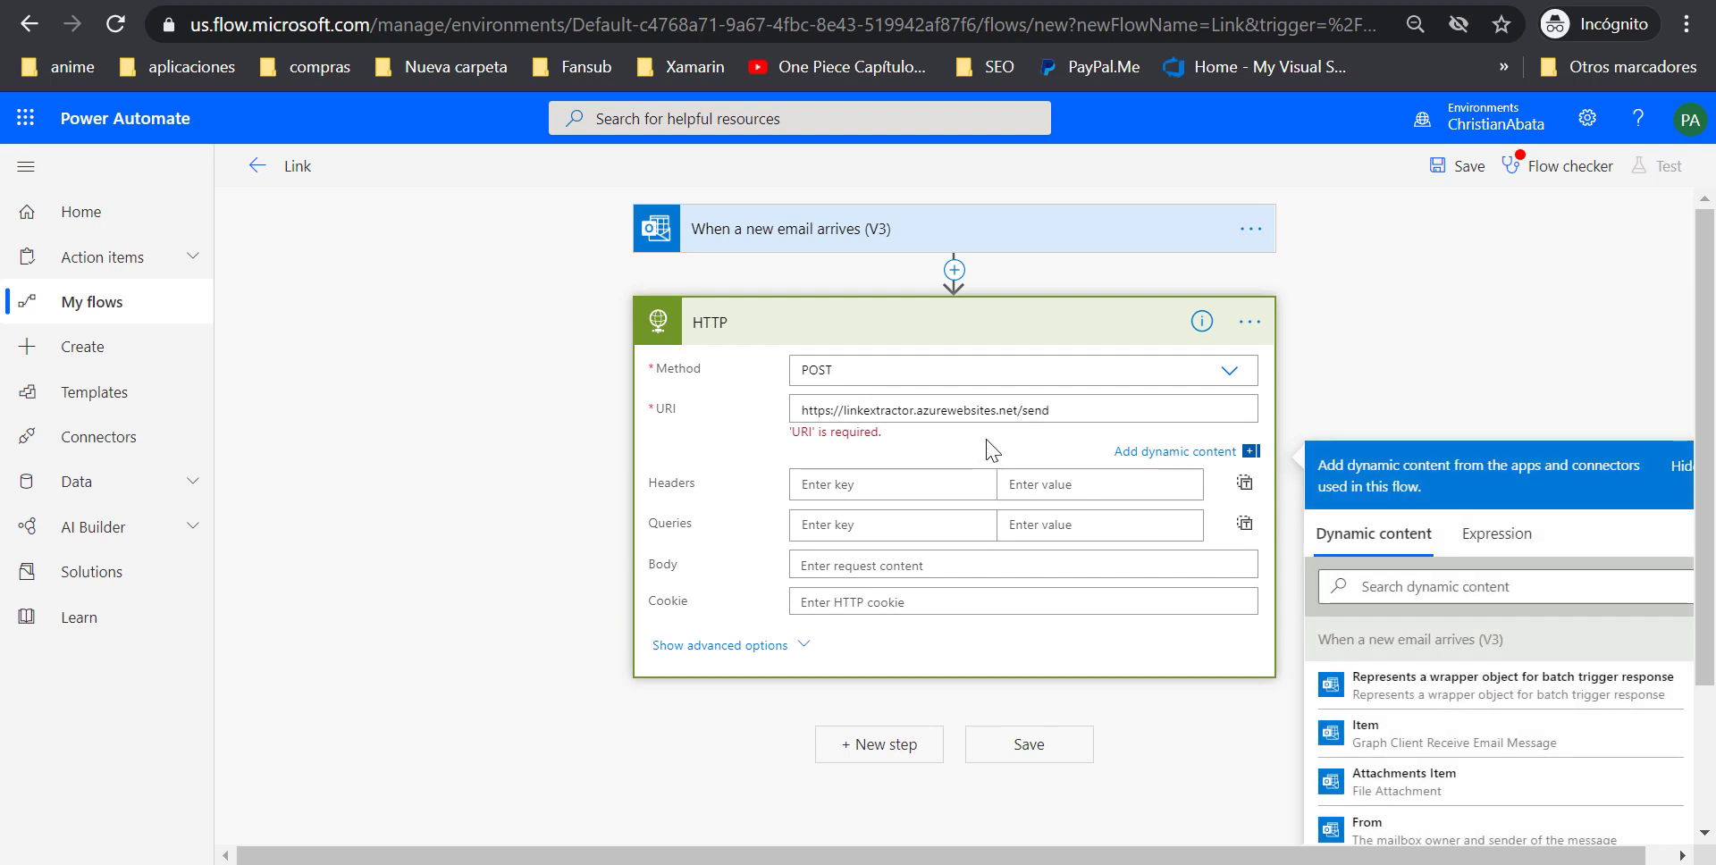
{"action": "type", "text": "send.php"}
{"action": "double_click", "coordinate": [1034, 408]}
{"action": "left_click", "coordinate": [1084, 408]}
{"action": "double_click", "coordinate": [1063, 409]}
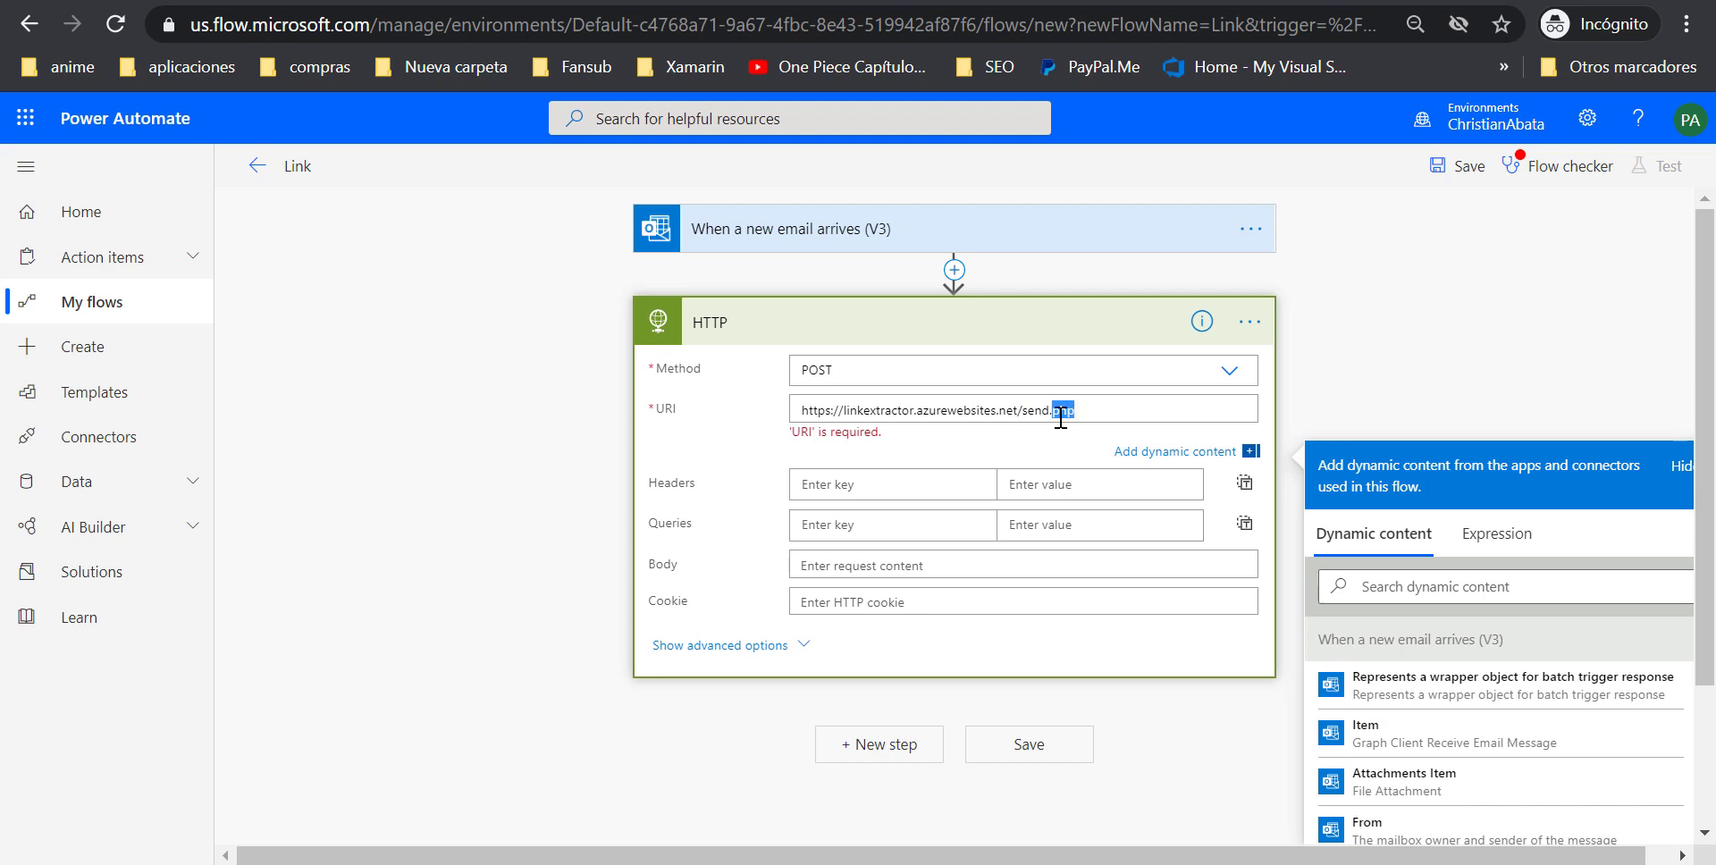
{"action": "left_click", "coordinate": [875, 485]}
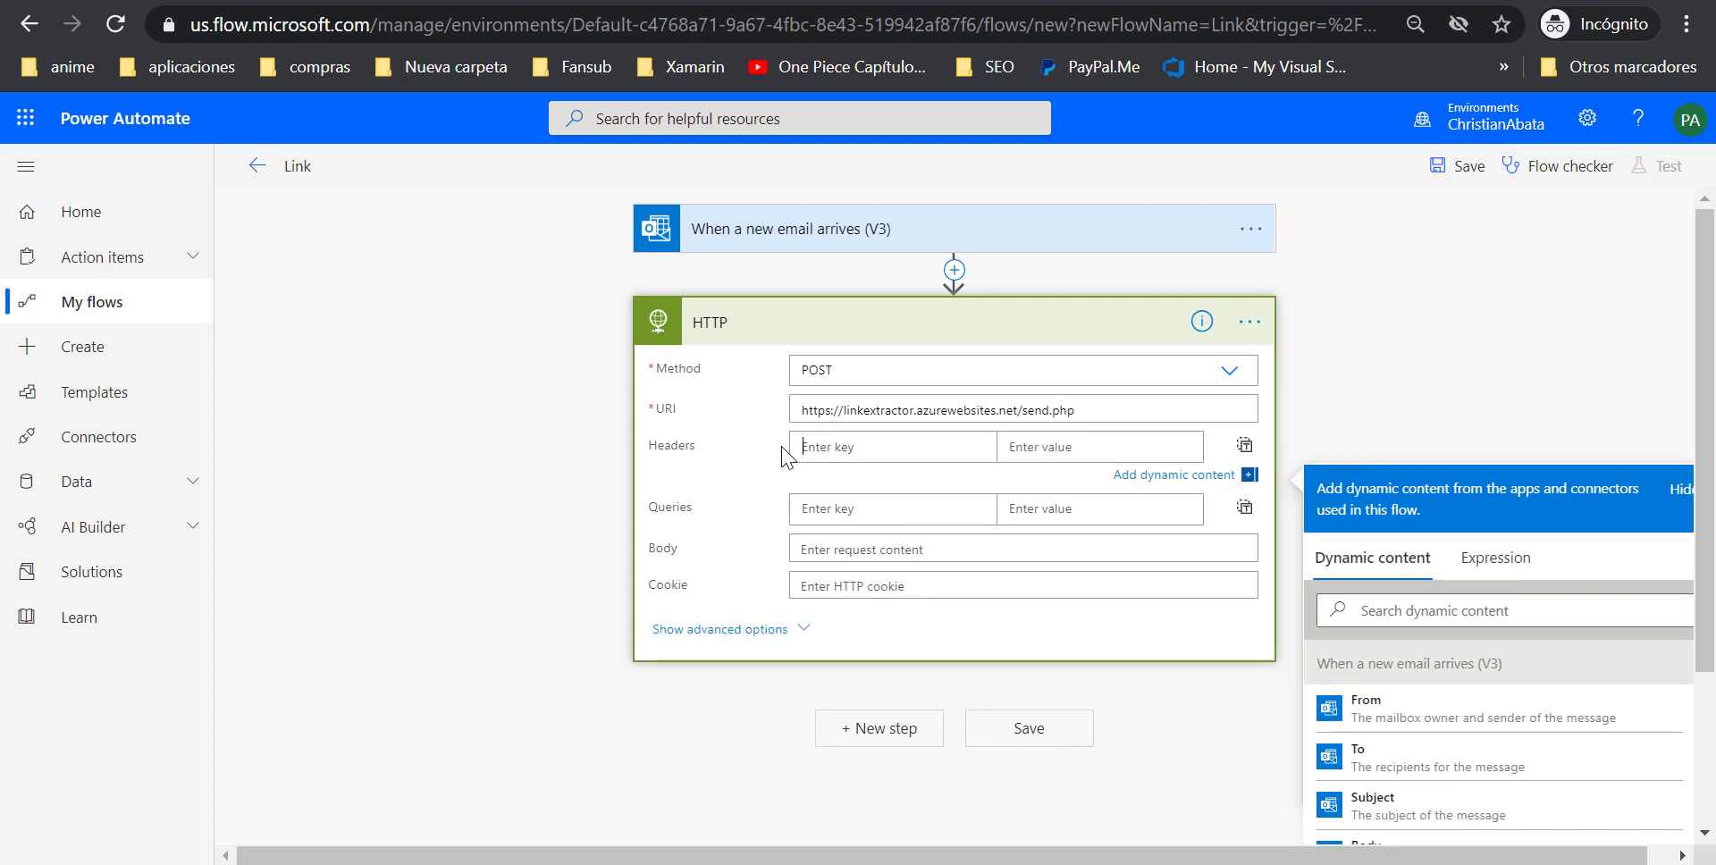
{"action": "left_click", "coordinate": [1057, 760]}
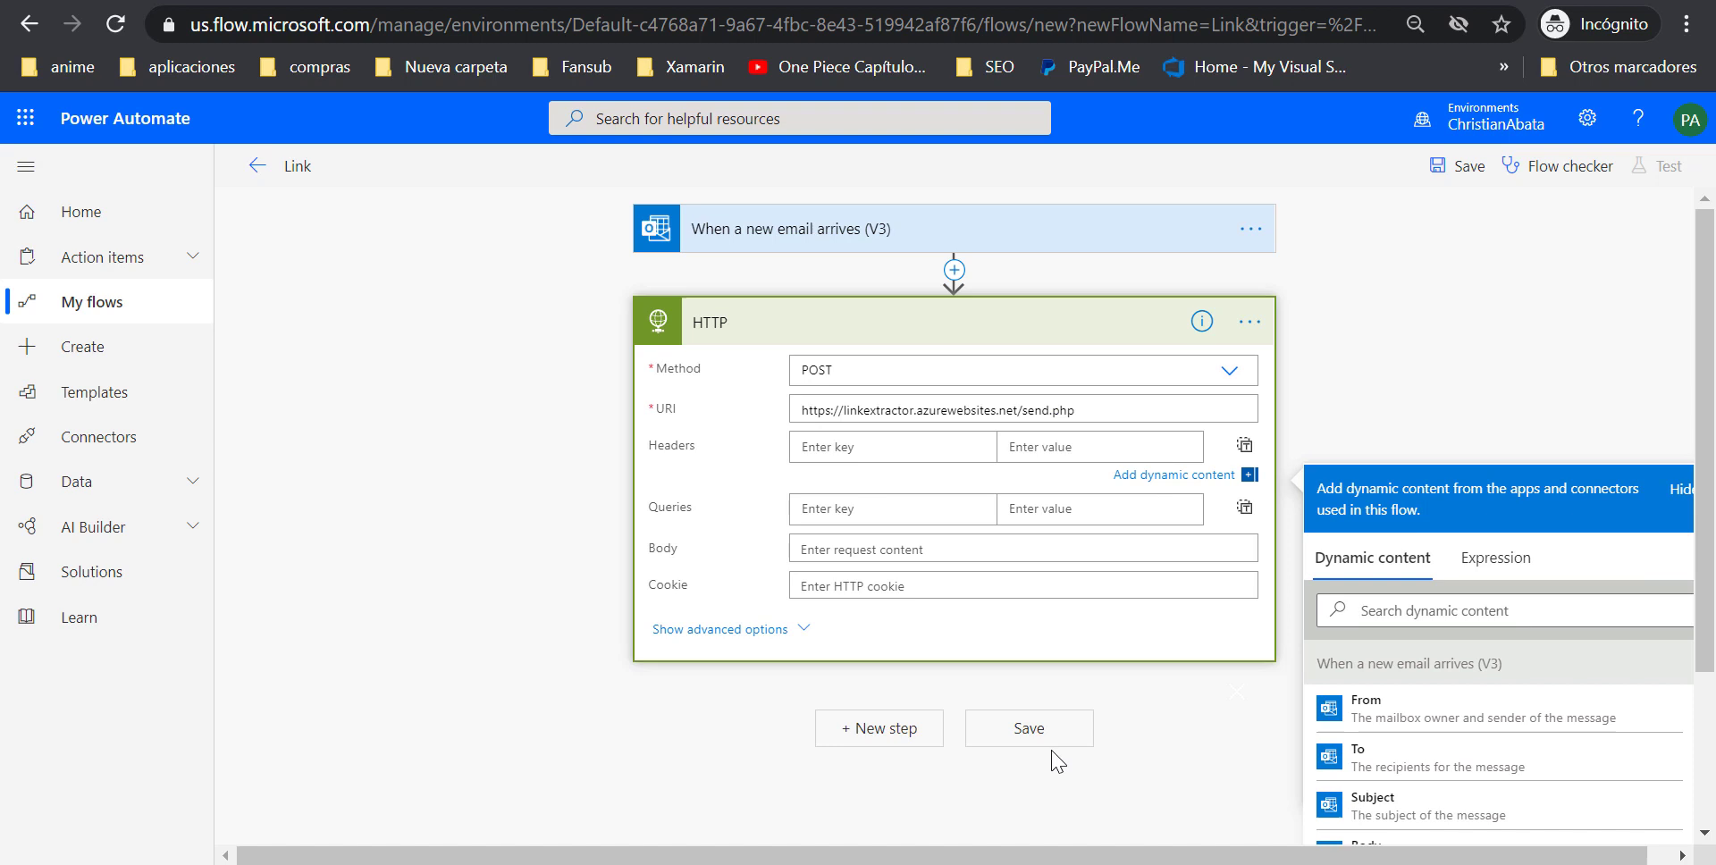
Copy Content-Type from Notepad into the HTTP step's first header key
{"action": "left_click_drag", "start_coordinate": [339, 351], "coordinate": [137, 351]}
{"action": "key", "text": "ctrl+c"}
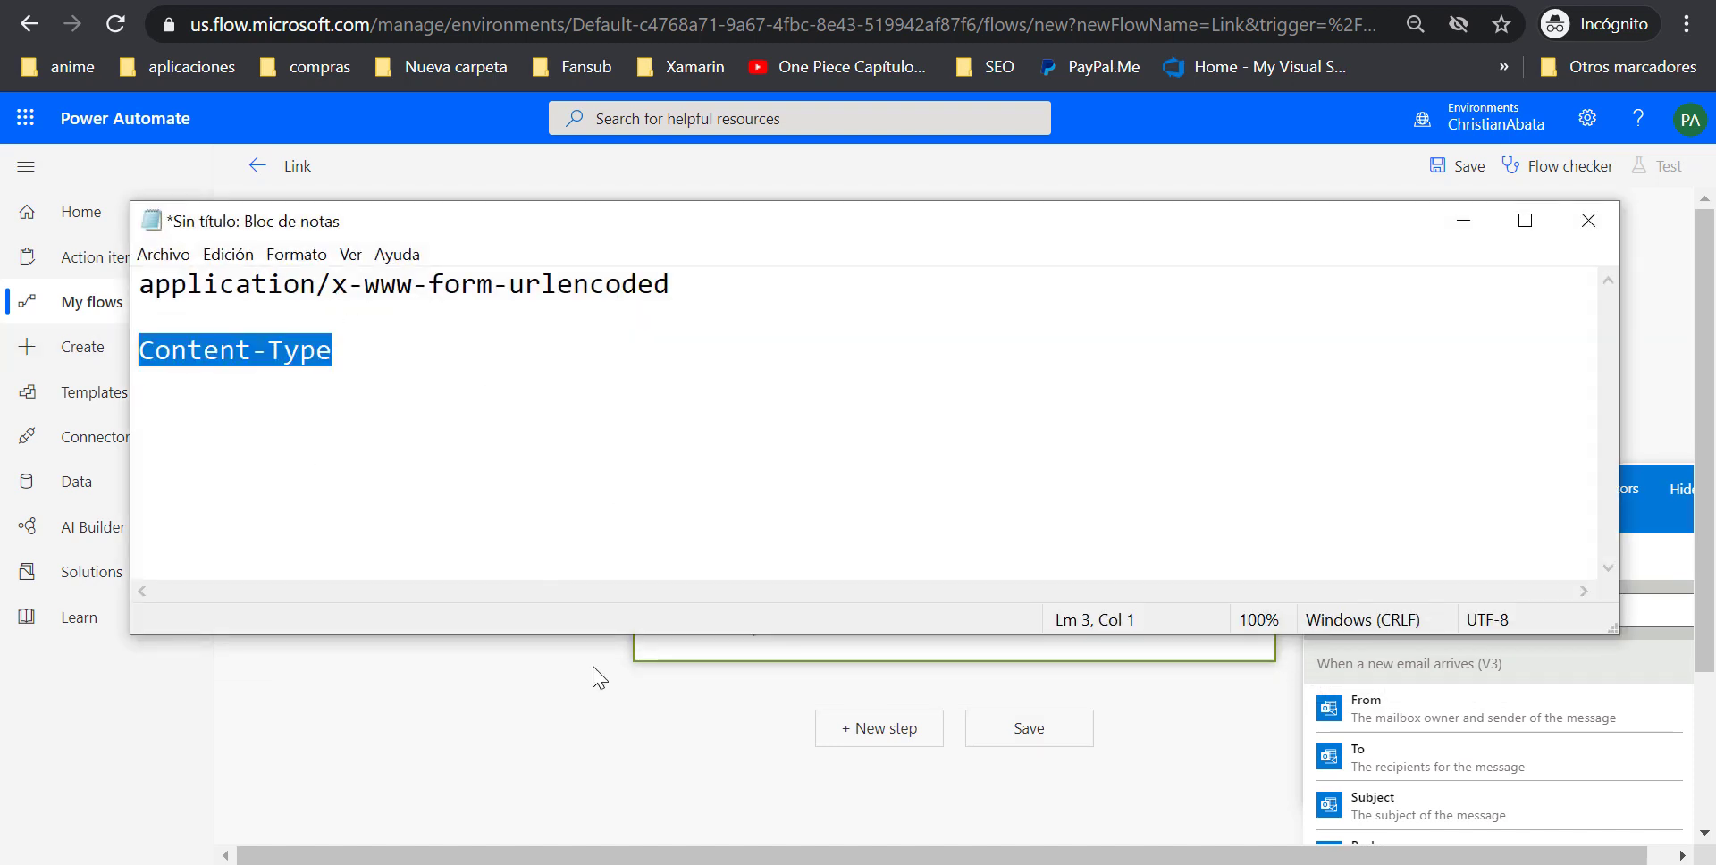
{"action": "left_click", "coordinate": [593, 678]}
{"action": "left_click", "coordinate": [829, 445]}
{"action": "key", "text": "ctrl+v"}
Back in Notepad, select the application/x-www-form-urlencoded line for copying
{"action": "key", "text": "alt+Tab"}
{"action": "key", "text": "alt+Tab"}
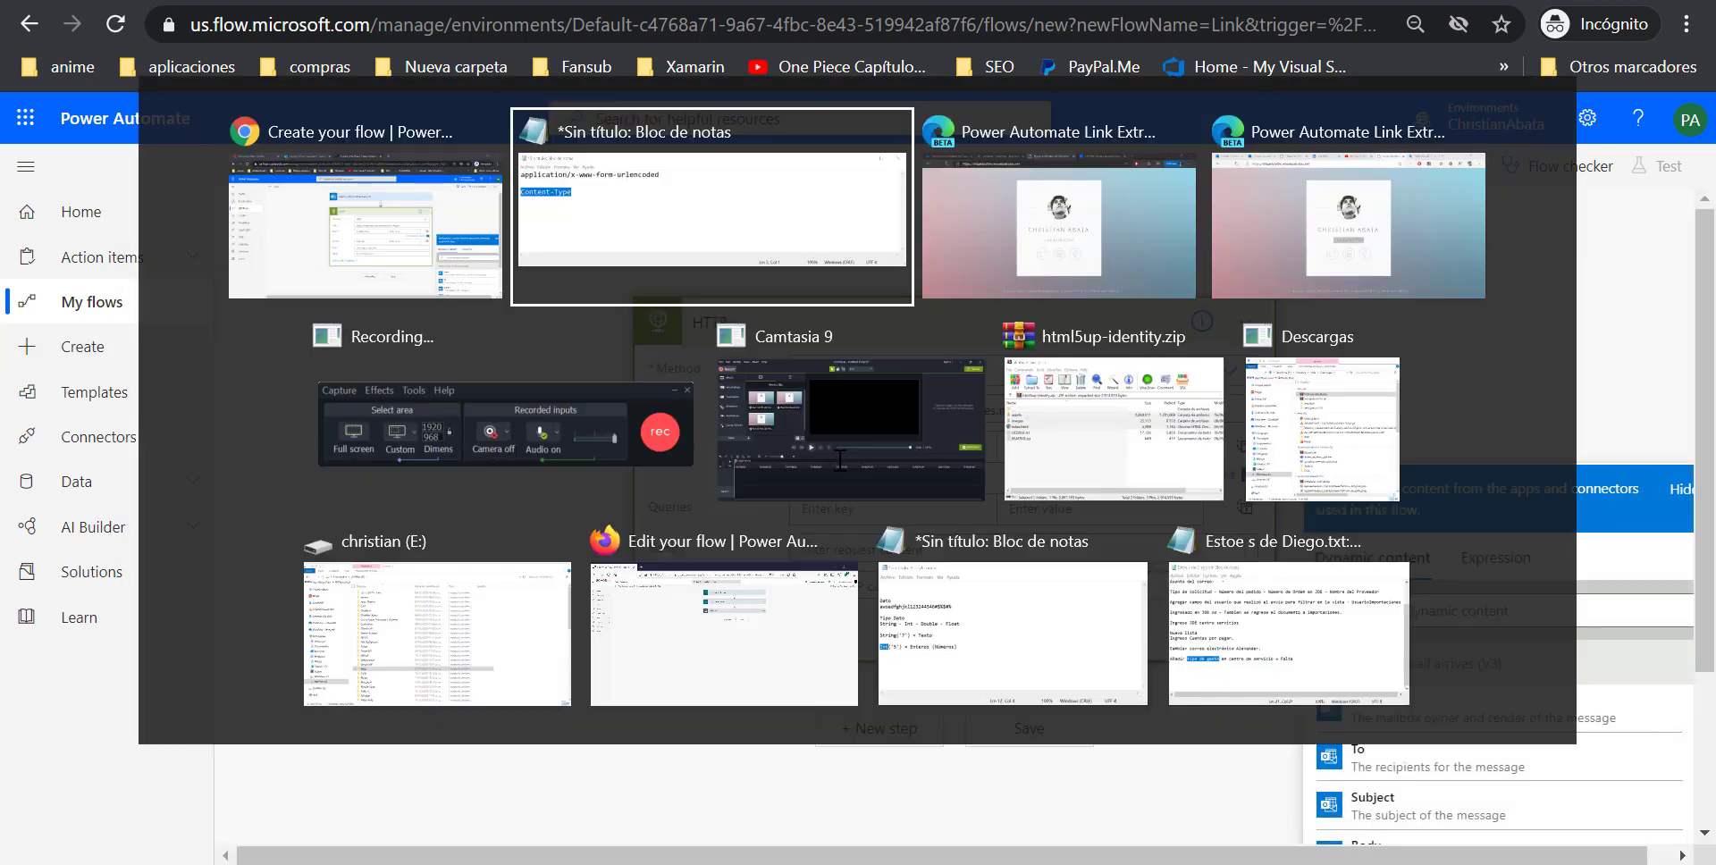
{"action": "key", "text": "alt+Tab"}
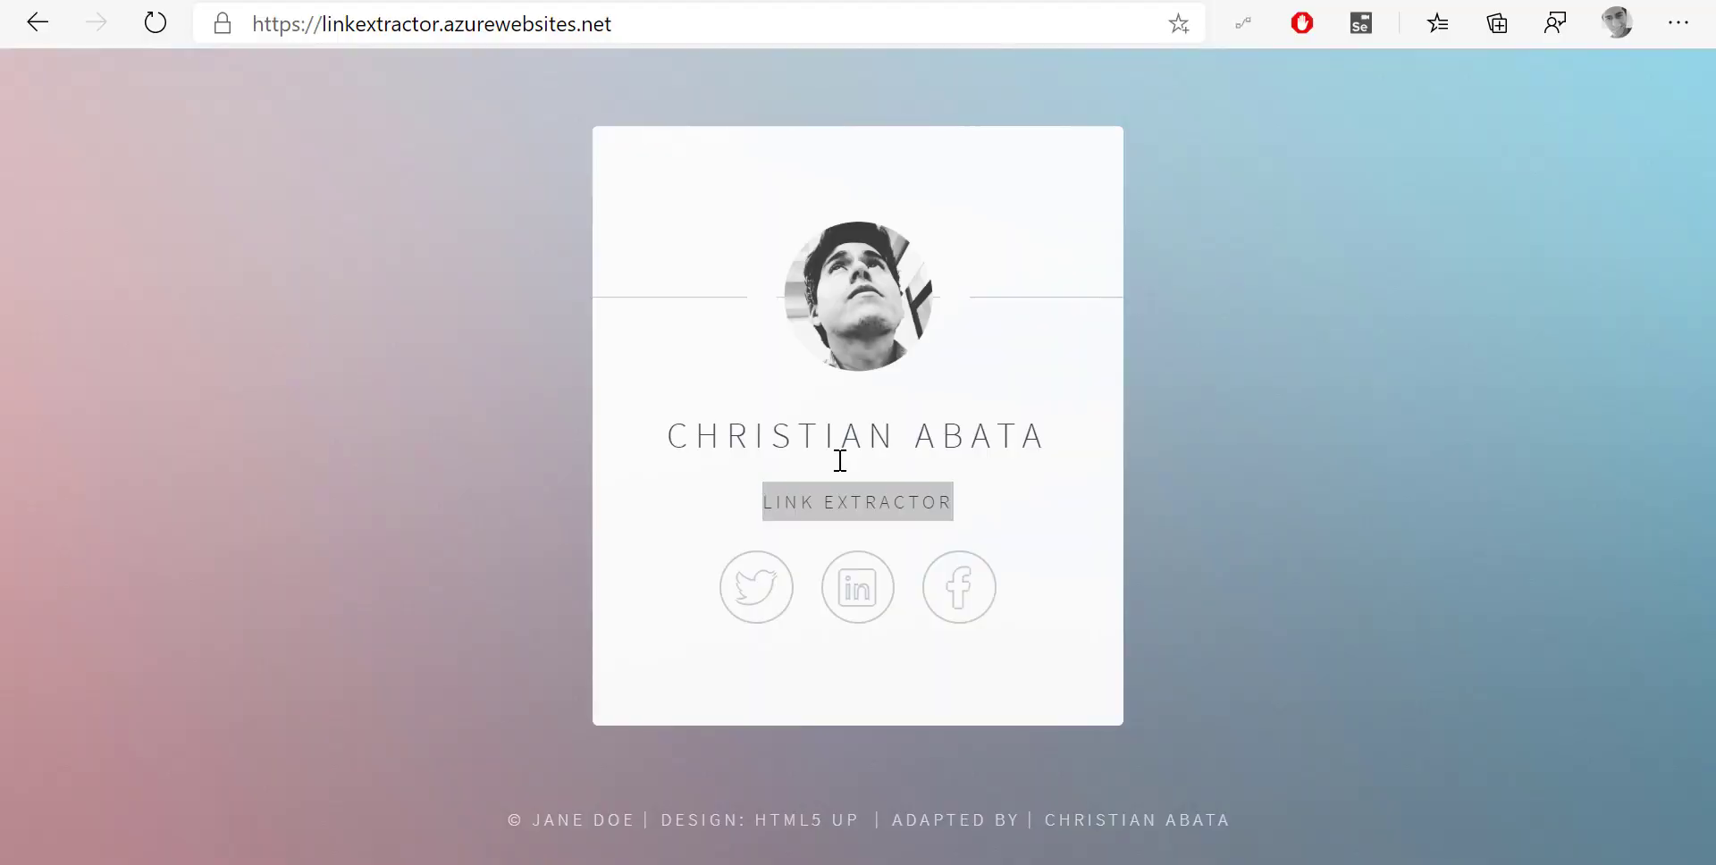
{"action": "key", "text": "alt+Tab"}
{"action": "key", "text": "alt+Tab"}
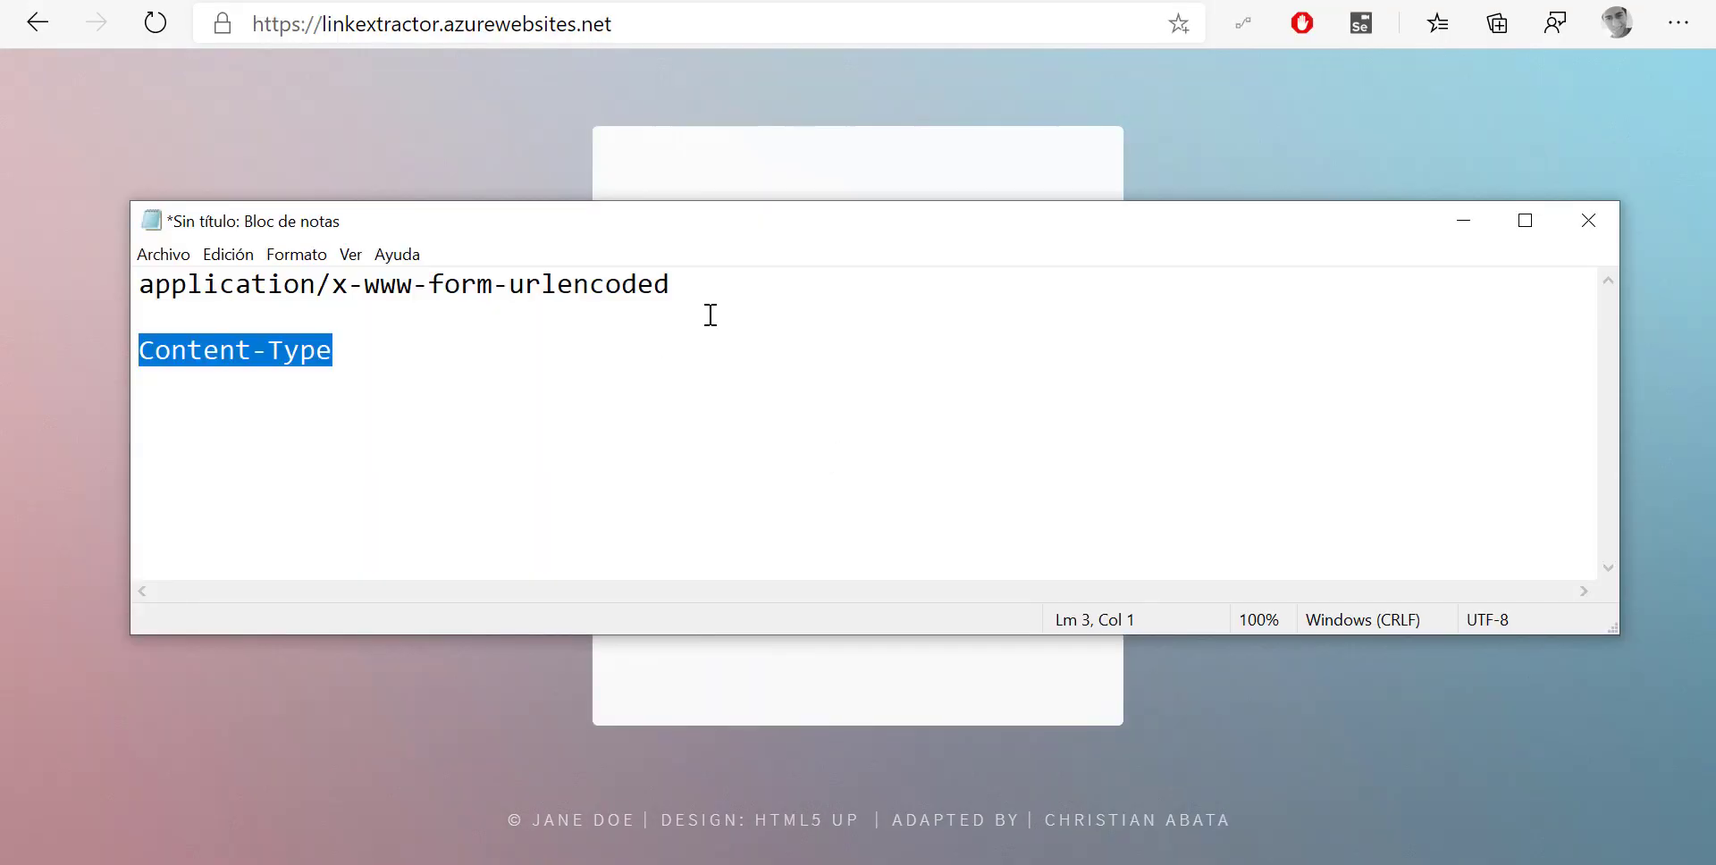
{"action": "left_click_drag", "start_coordinate": [672, 285], "coordinate": [4, 244]}
{"action": "key", "text": "ctrl+c"}
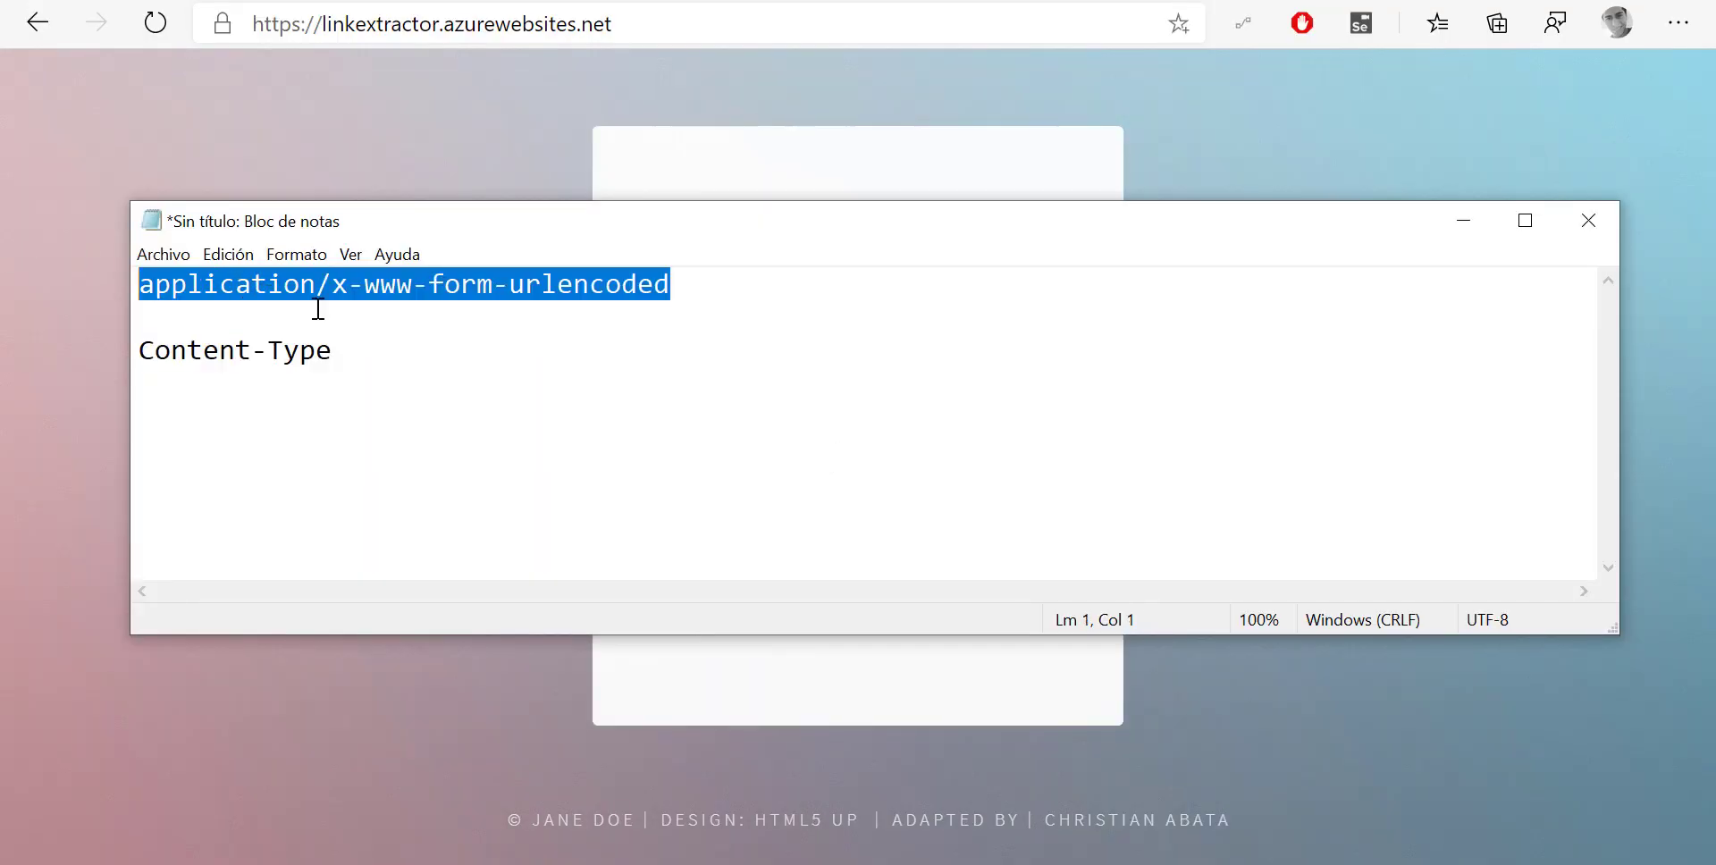
Paste application/x-www-form-urlencoded as the header value and type 'pagina=' into the Body
{"action": "key", "text": "alt+Tab"}
{"action": "key", "text": "alt+Tab"}
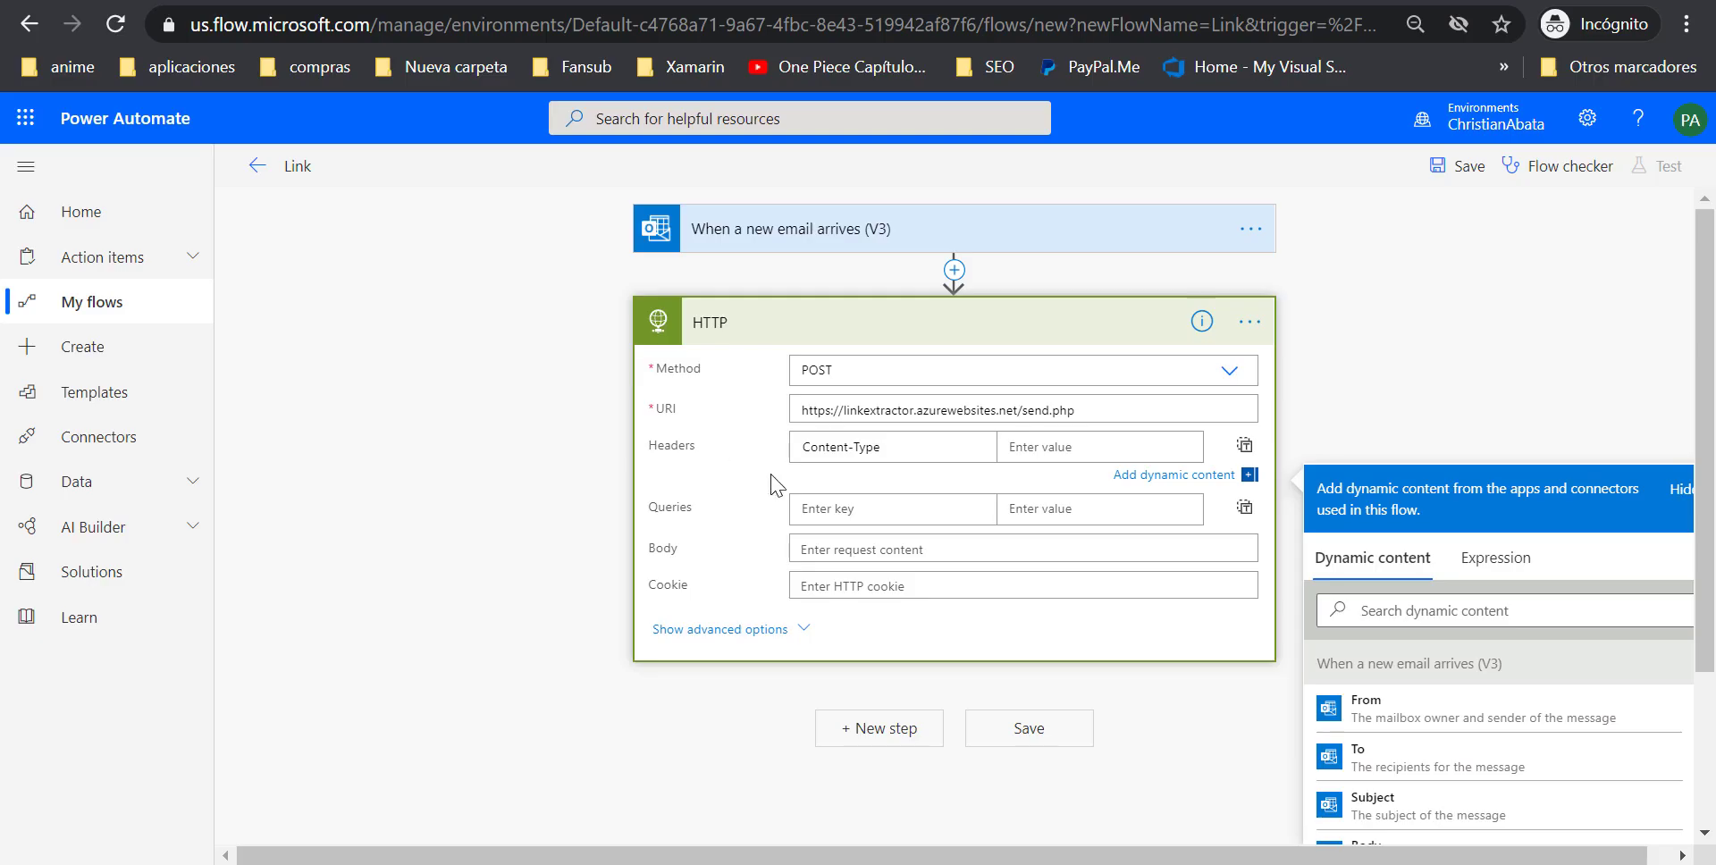
{"action": "key", "text": "ctrl+v"}
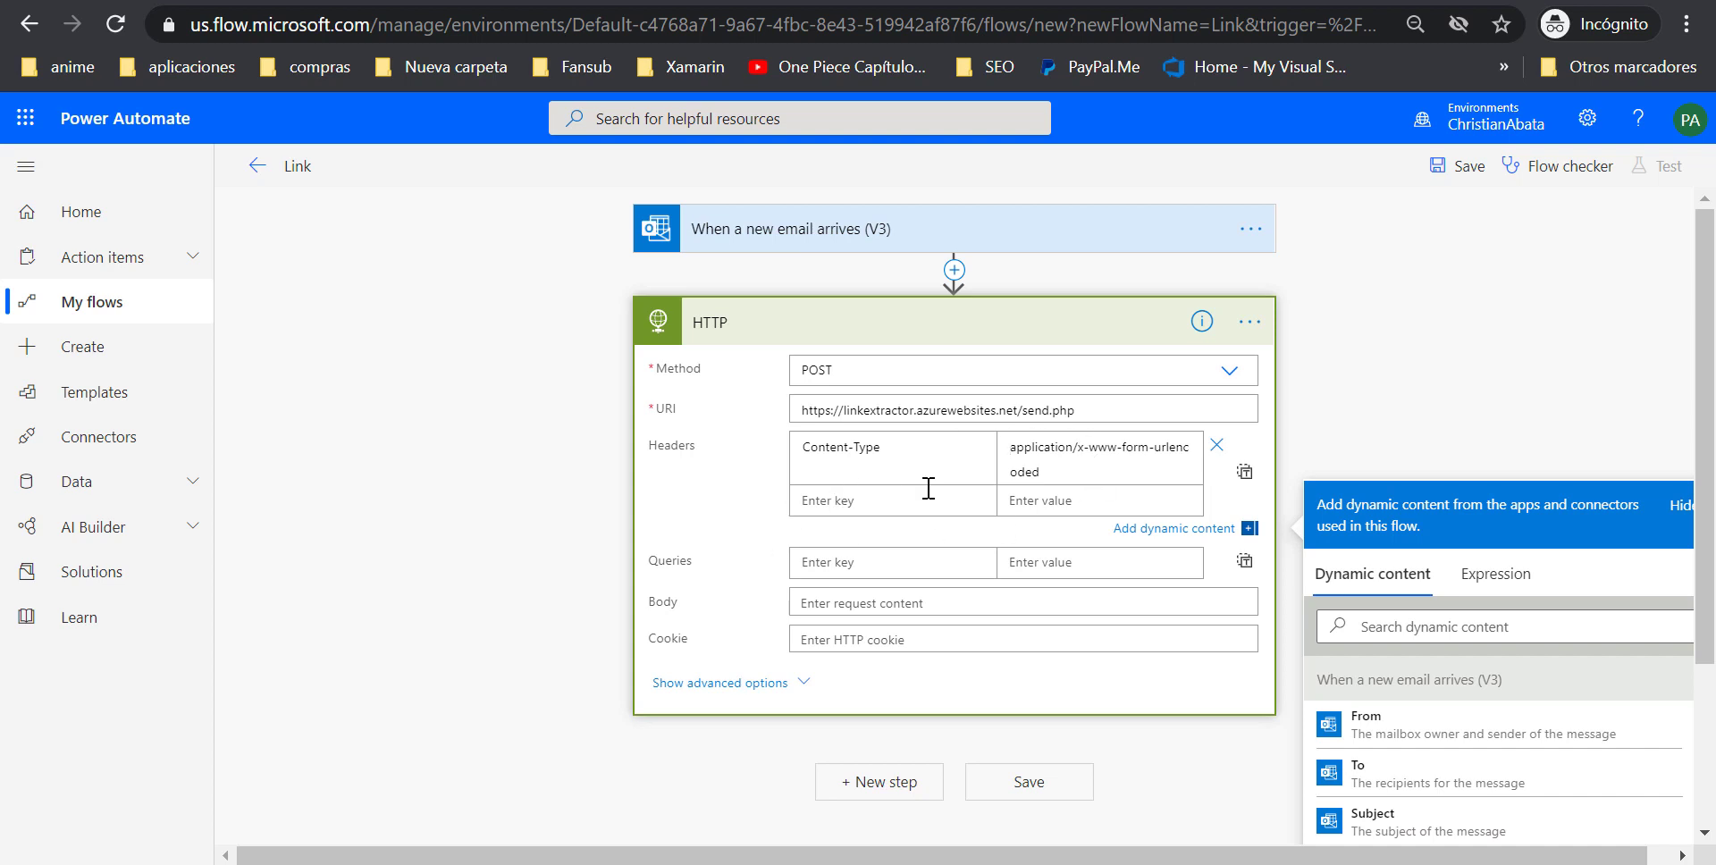
{"action": "left_click", "coordinate": [1079, 446]}
{"action": "left_click", "coordinate": [830, 602]}
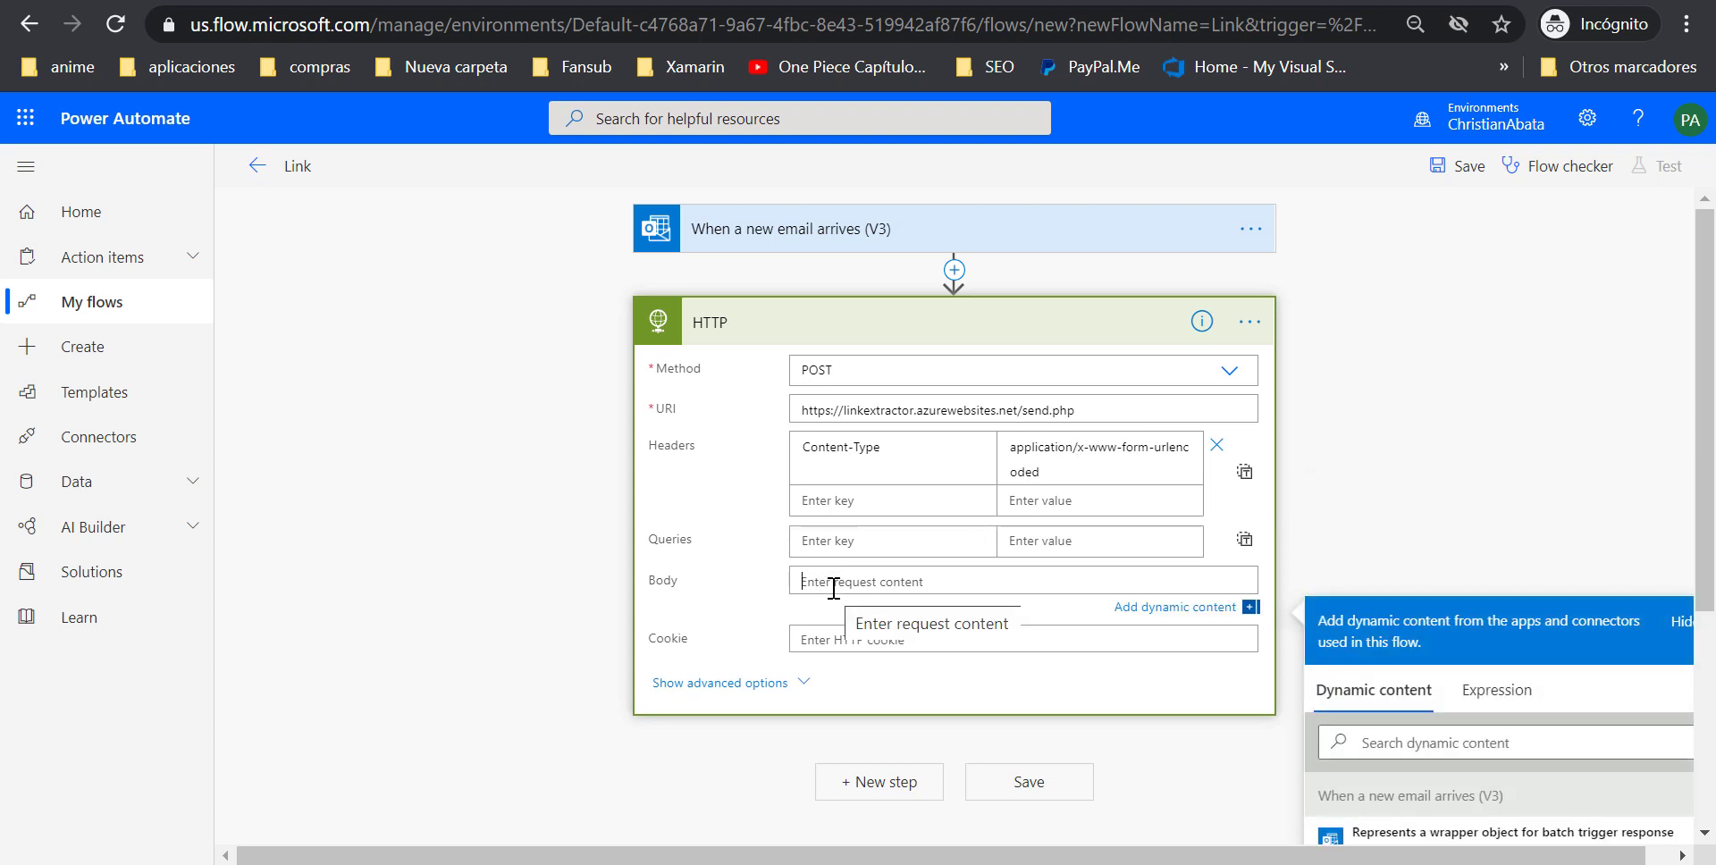
{"action": "type", "text": "pagina="}
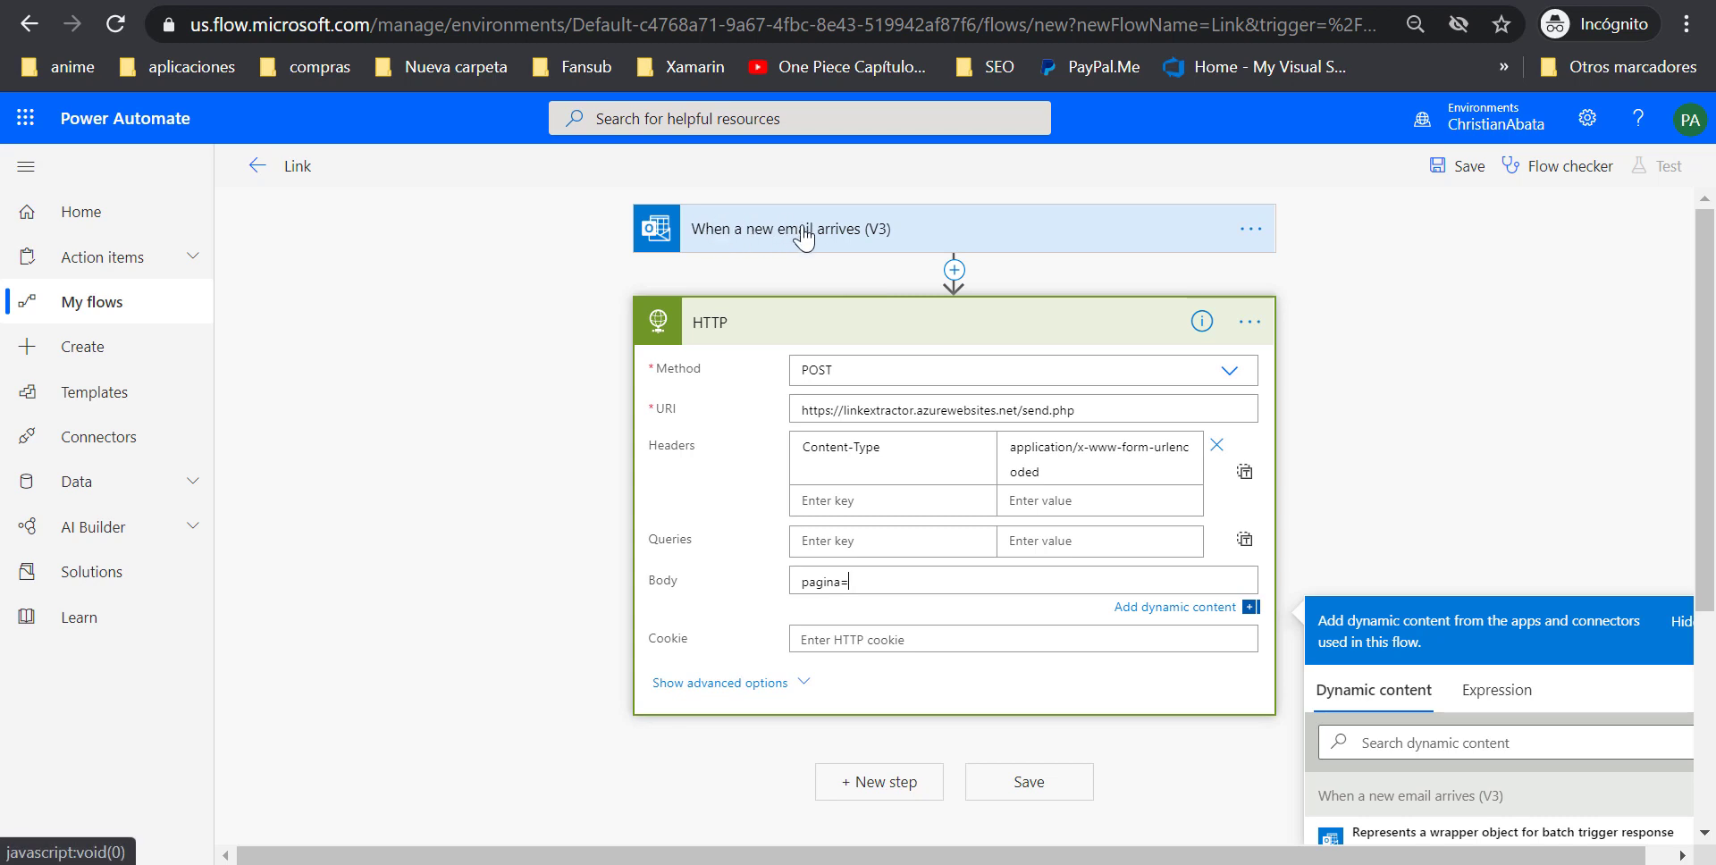
Start a Body expression with 'encodeUriComponent(' in the Expression tab
{"action": "scroll", "coordinate": [505, 418], "scroll_direction": "down", "scroll_amount": 2}
{"action": "left_click", "coordinate": [1441, 608]}
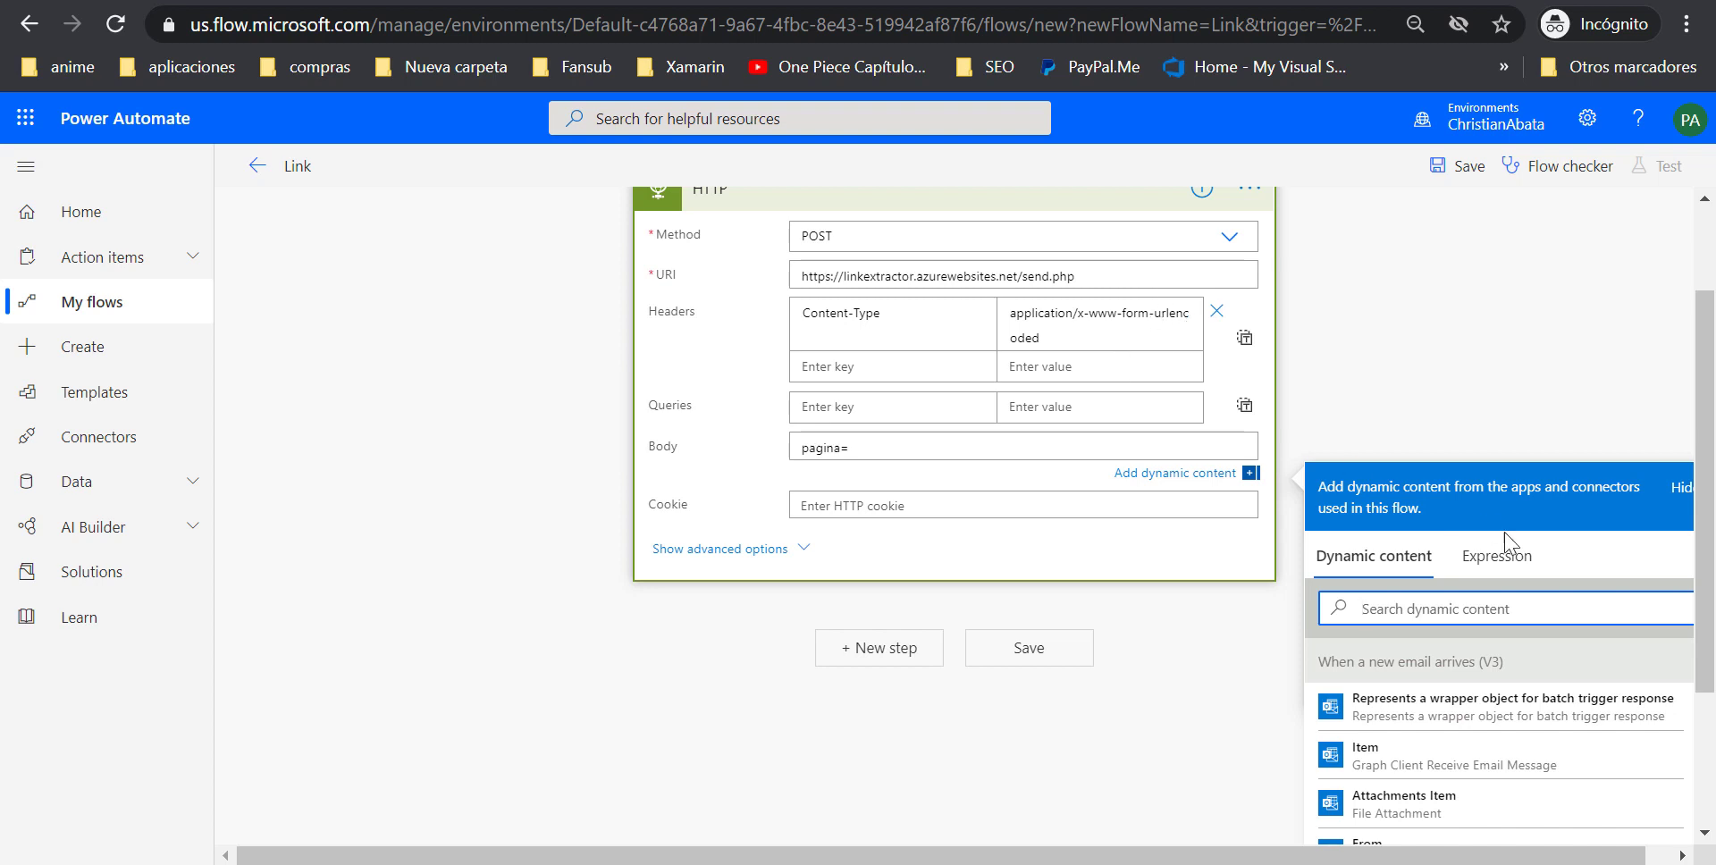
{"action": "left_click", "coordinate": [1484, 573]}
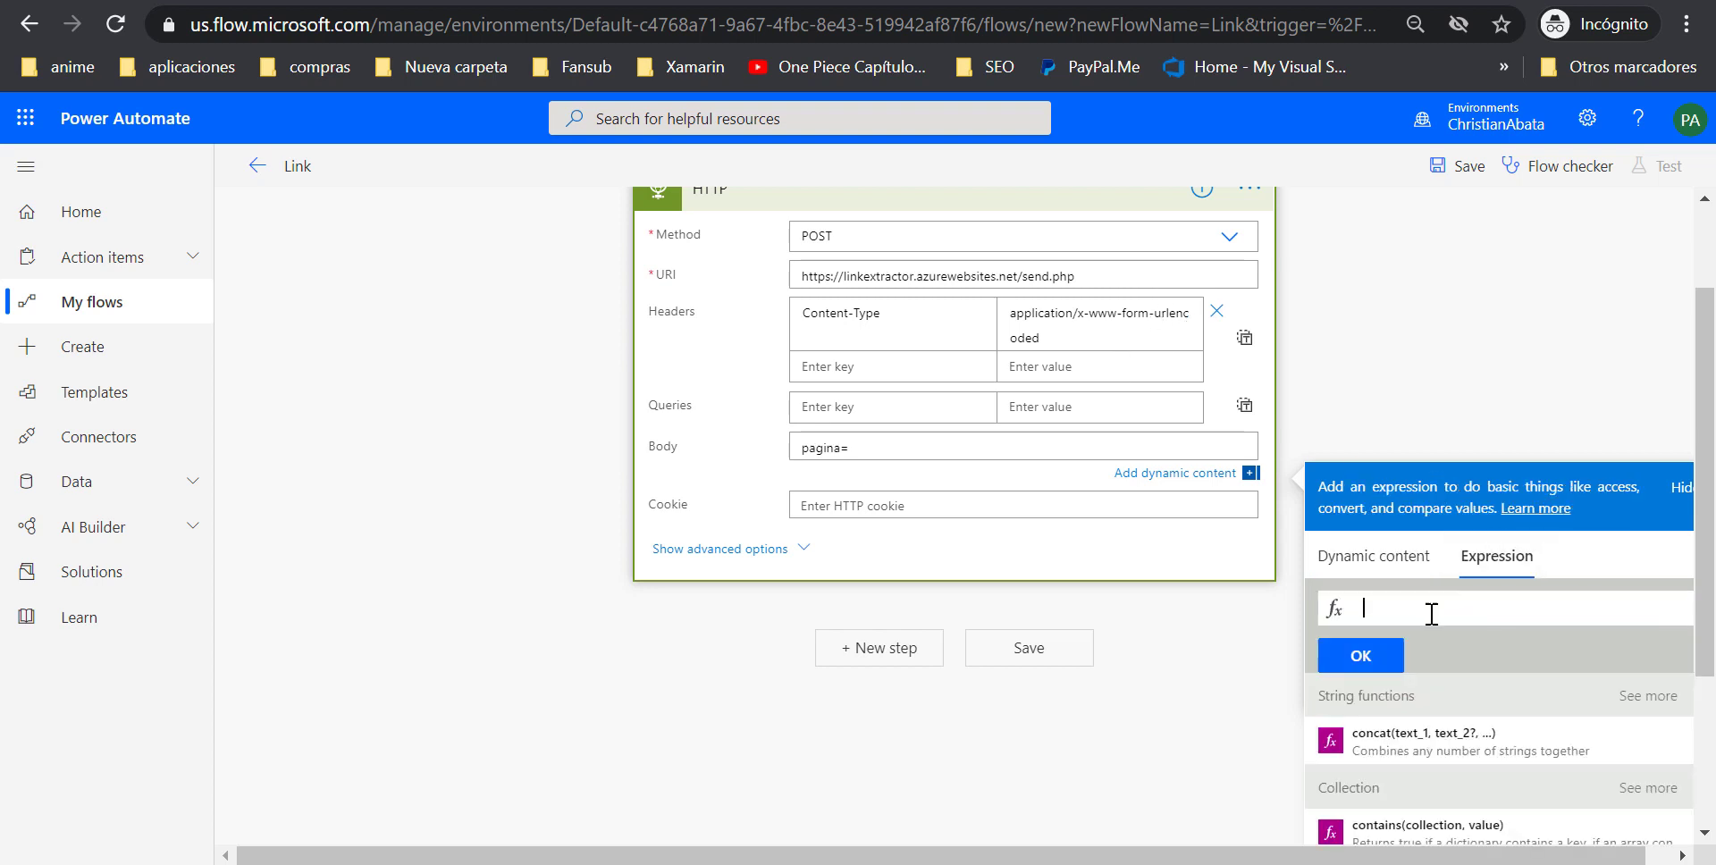
{"action": "type", "text": "ur"}
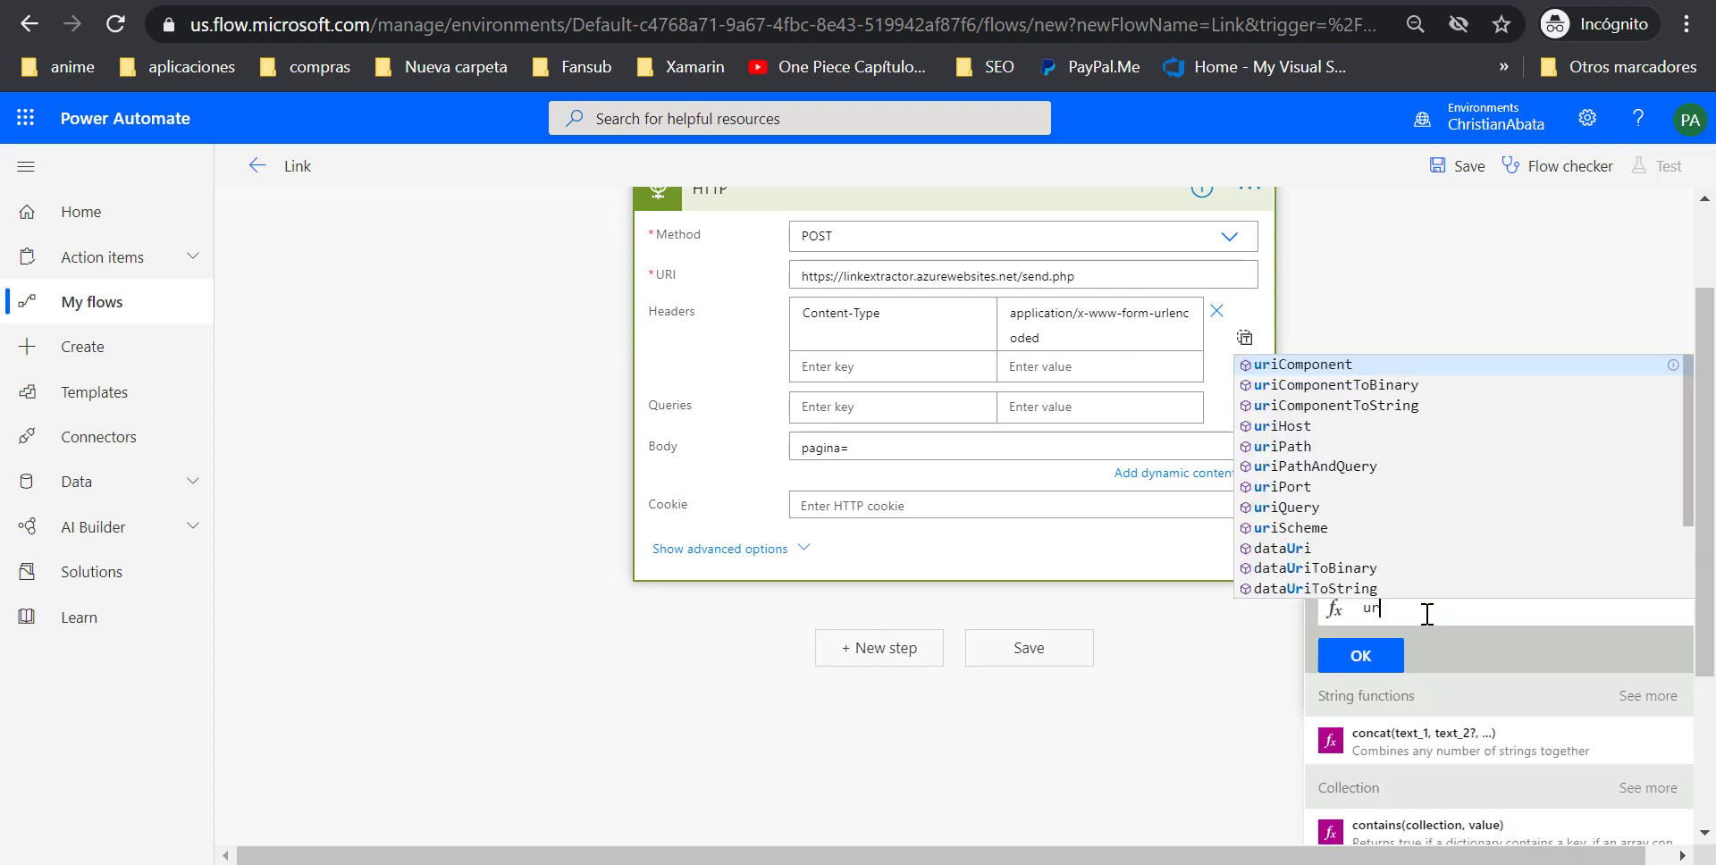
{"action": "key", "text": "BackSpace"}
{"action": "key", "text": "BackSpace"}
{"action": "type", "text": "en"}
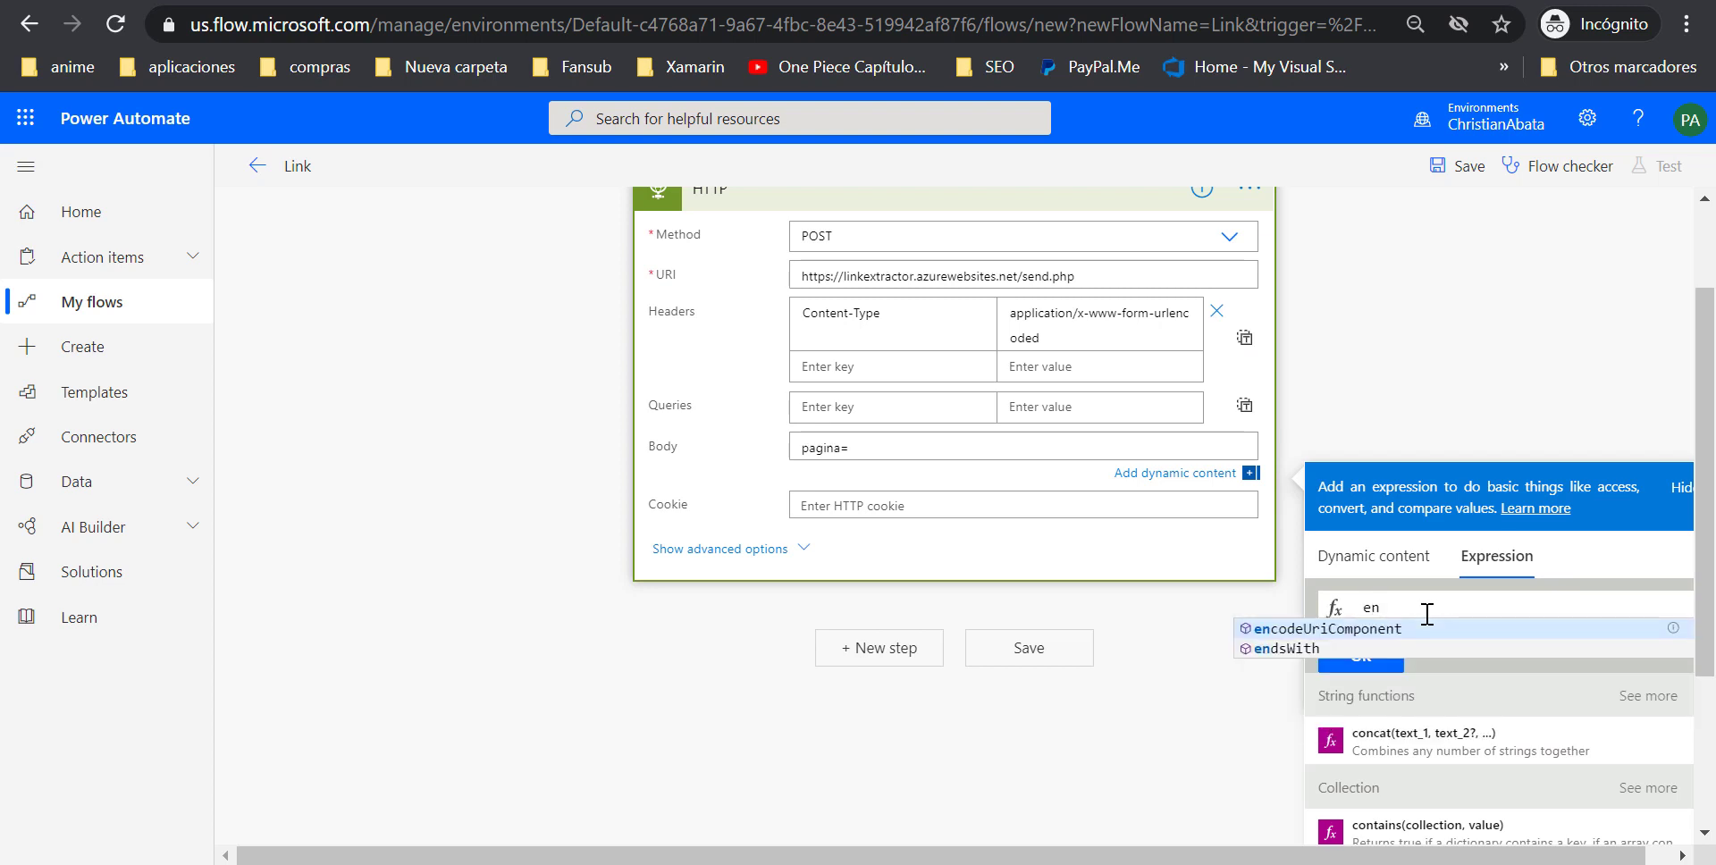
{"action": "key", "text": "Return"}
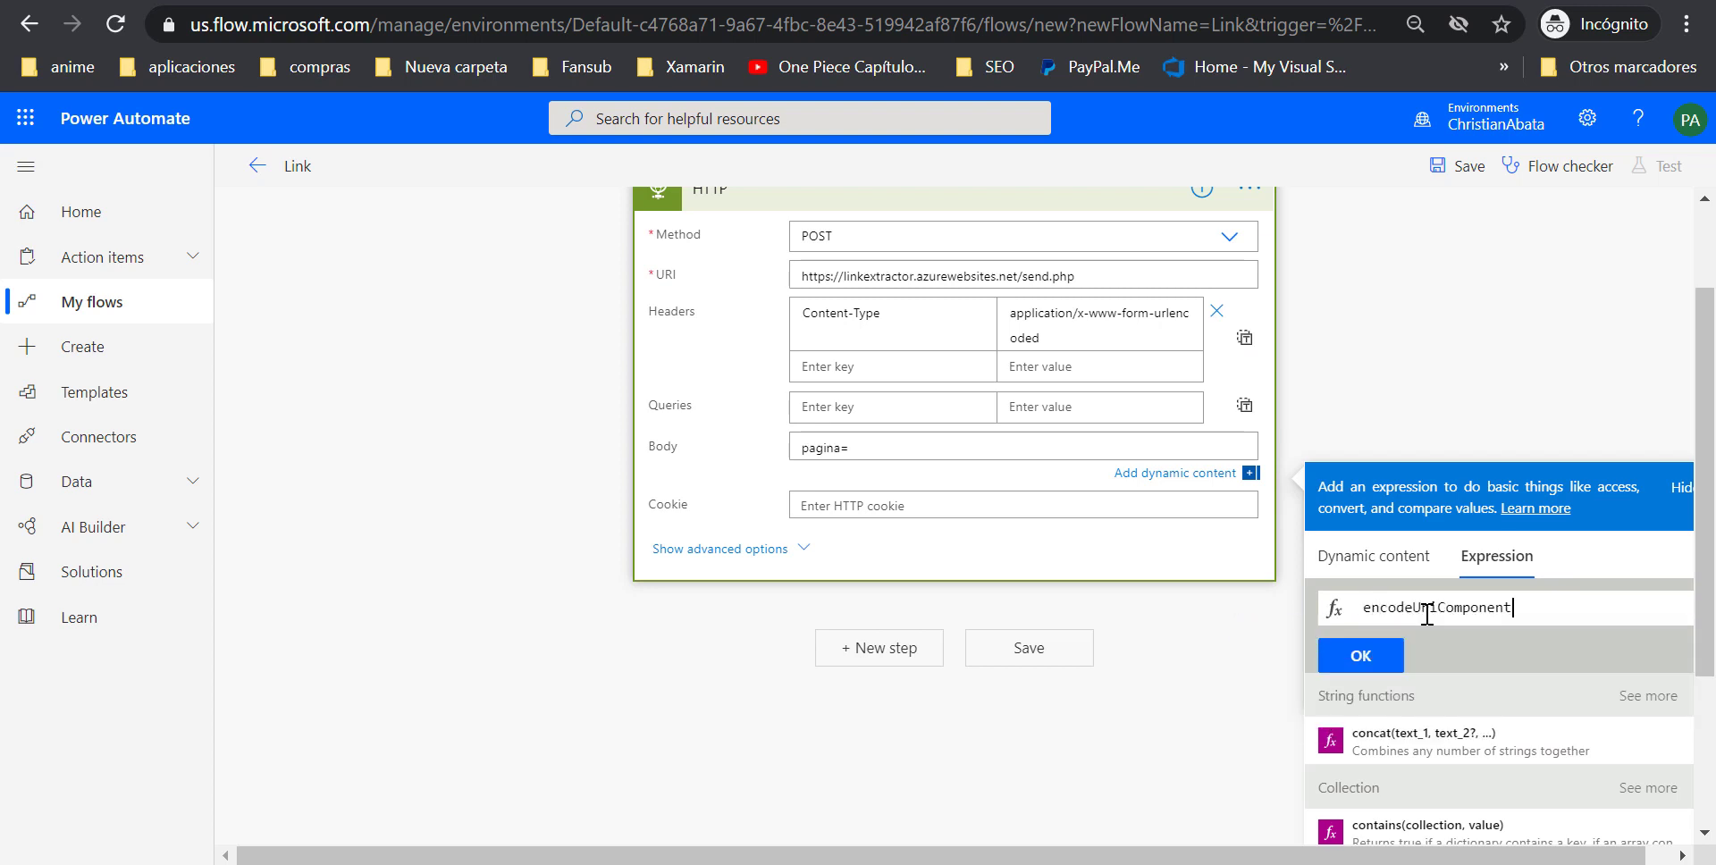
{"action": "type", "text": "("}
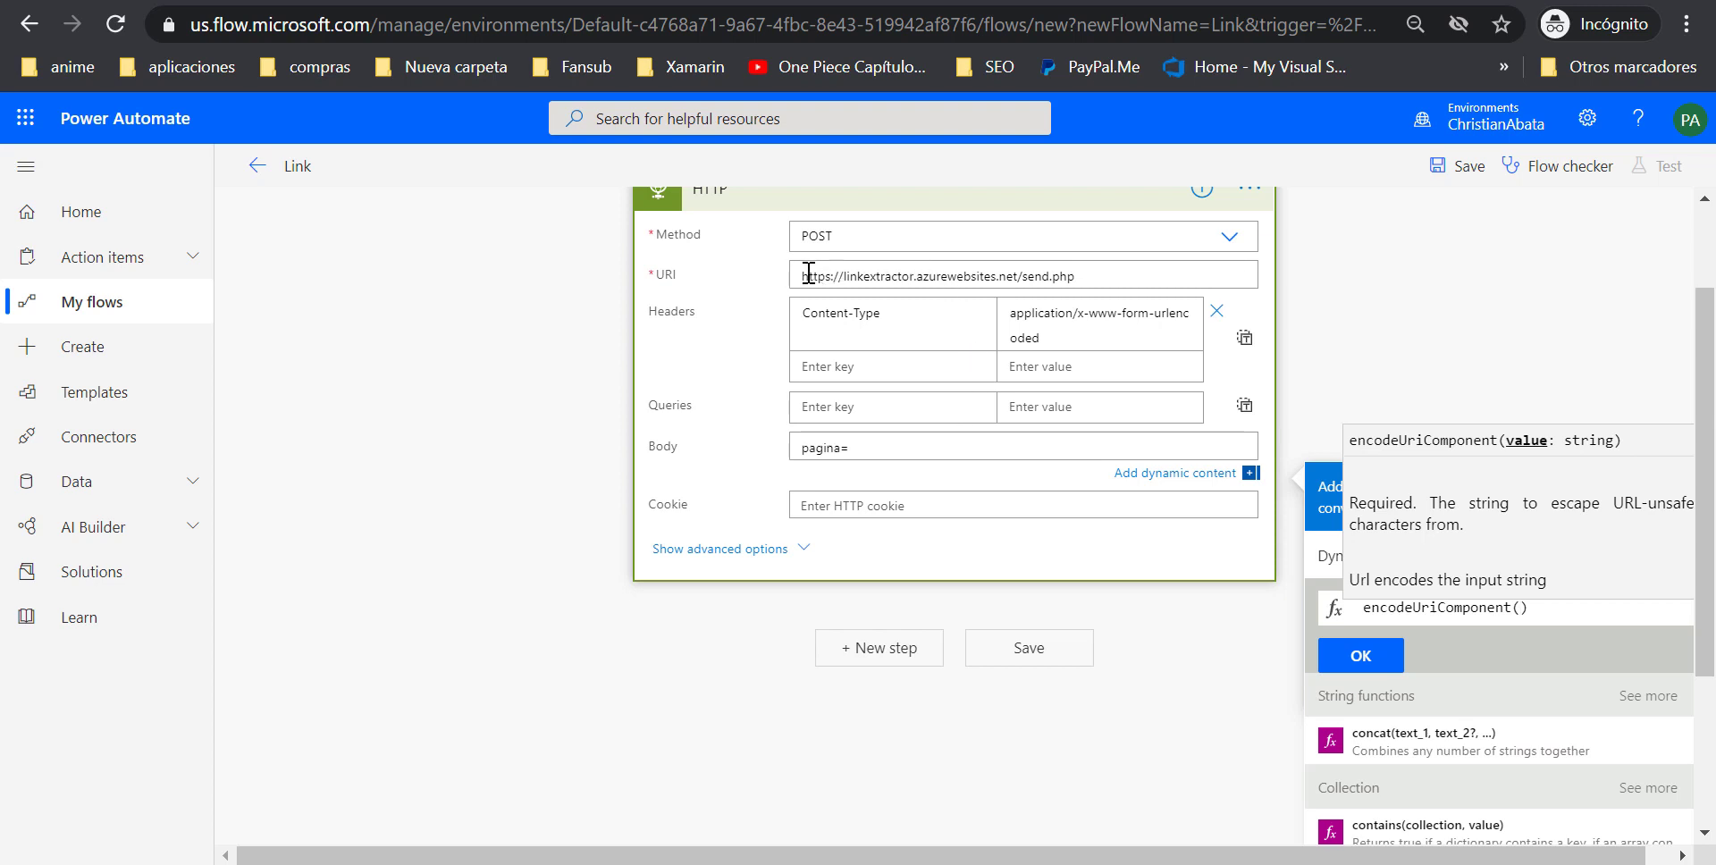
Insert the email's Body dynamic content into encodeUriComponent and confirm the expression with OK
{"action": "double_click", "coordinate": [1415, 608]}
{"action": "left_click", "coordinate": [1519, 608]}
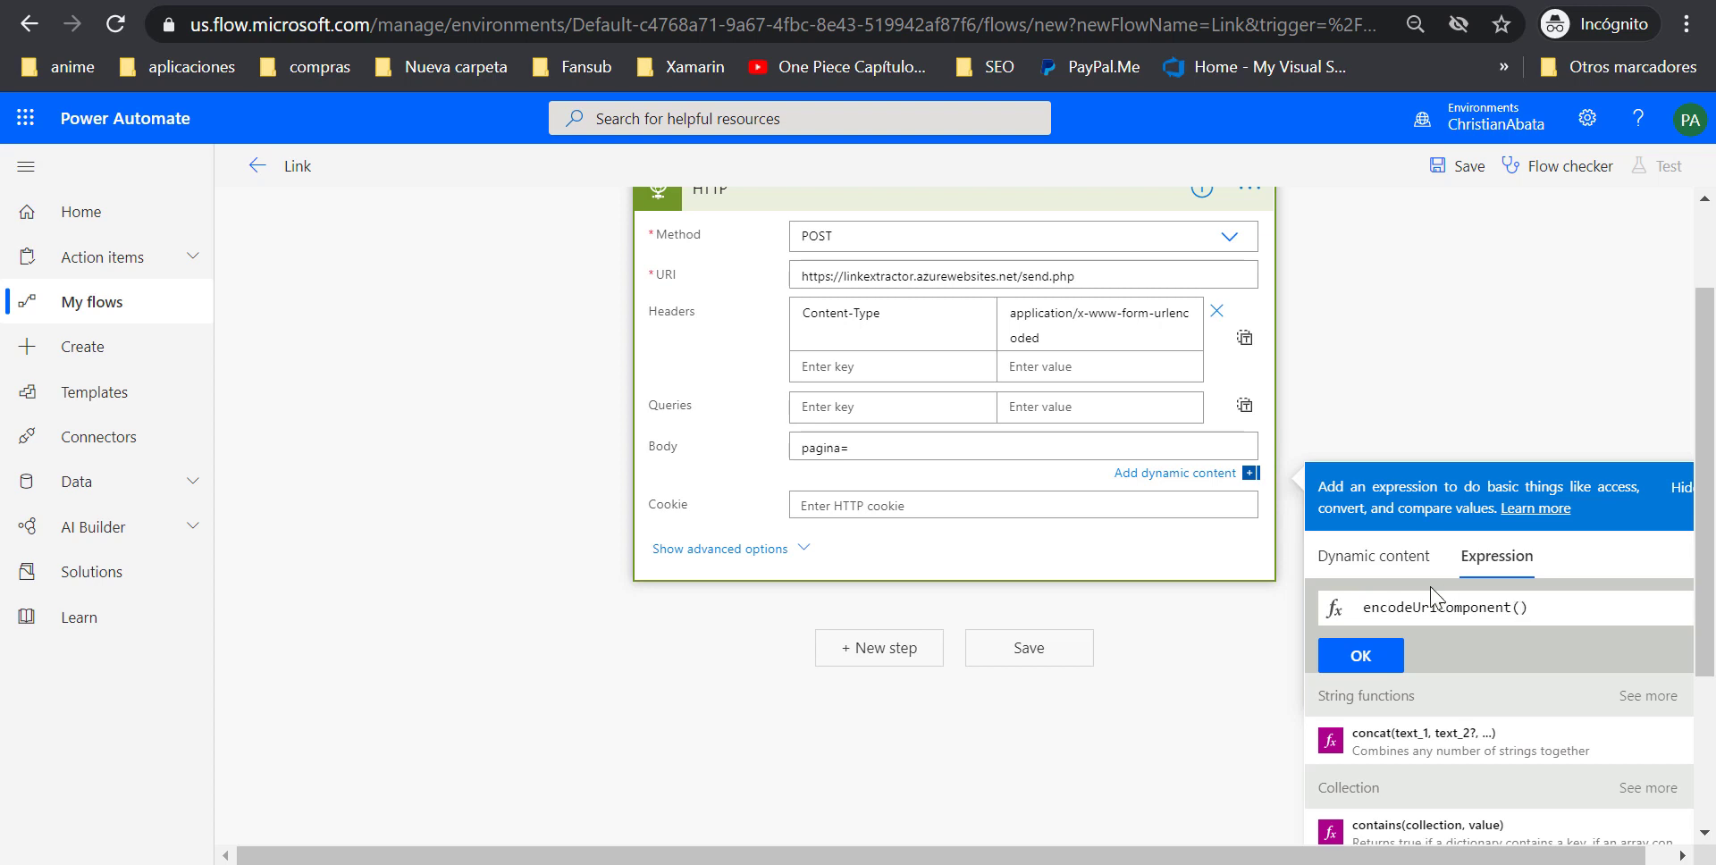
{"action": "left_click", "coordinate": [1382, 558]}
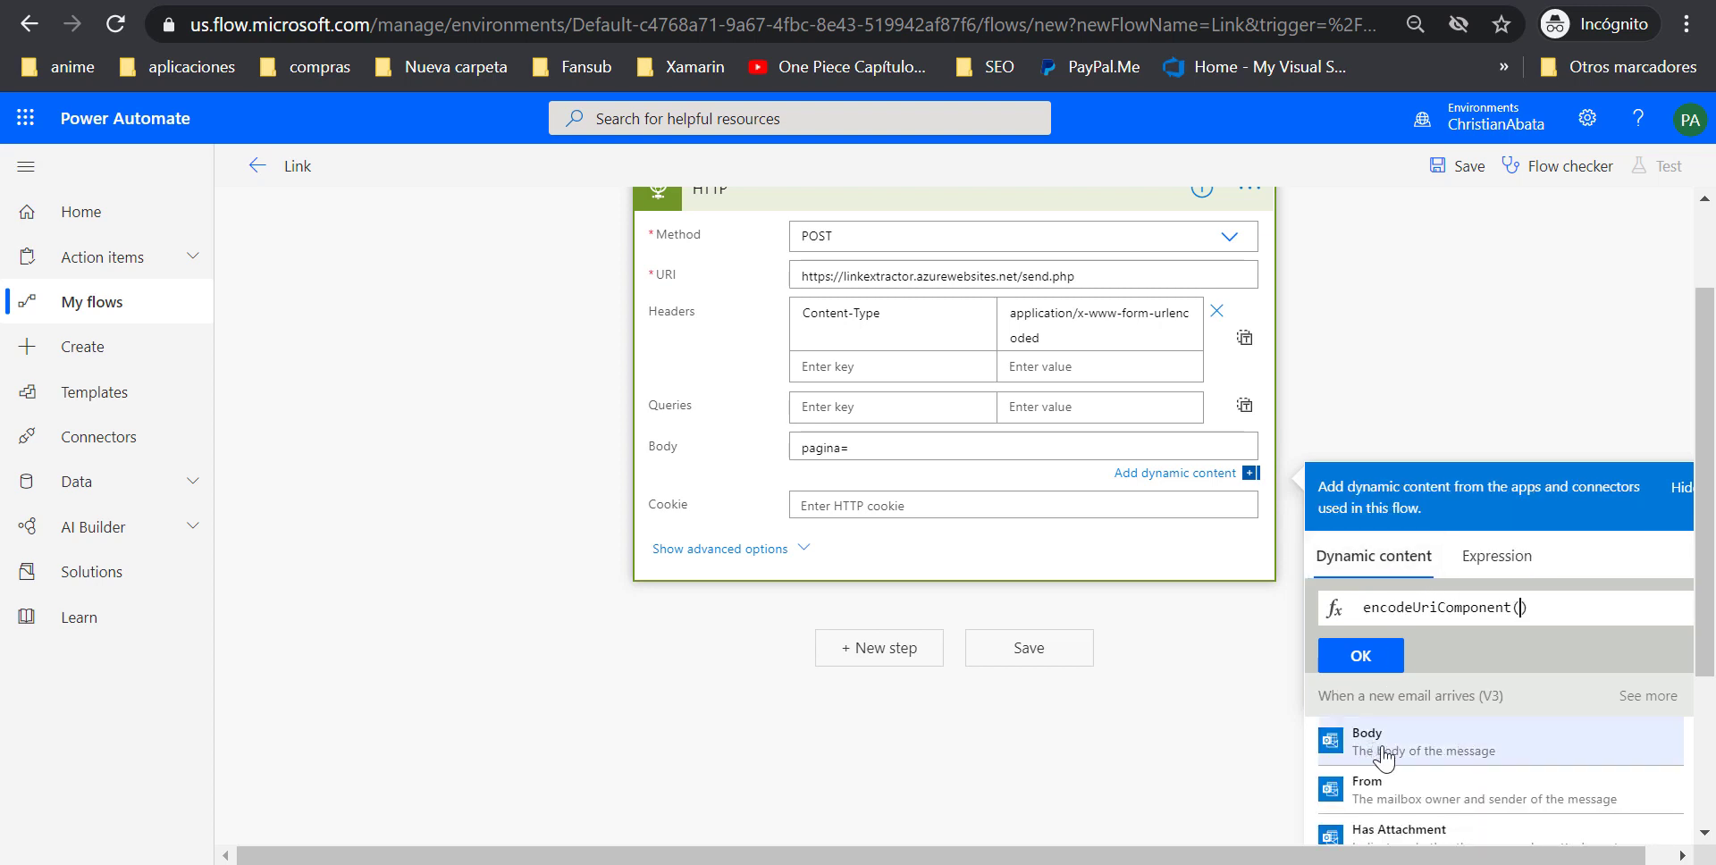
{"action": "left_click", "coordinate": [1417, 749]}
{"action": "triple_click", "coordinate": [1482, 612]}
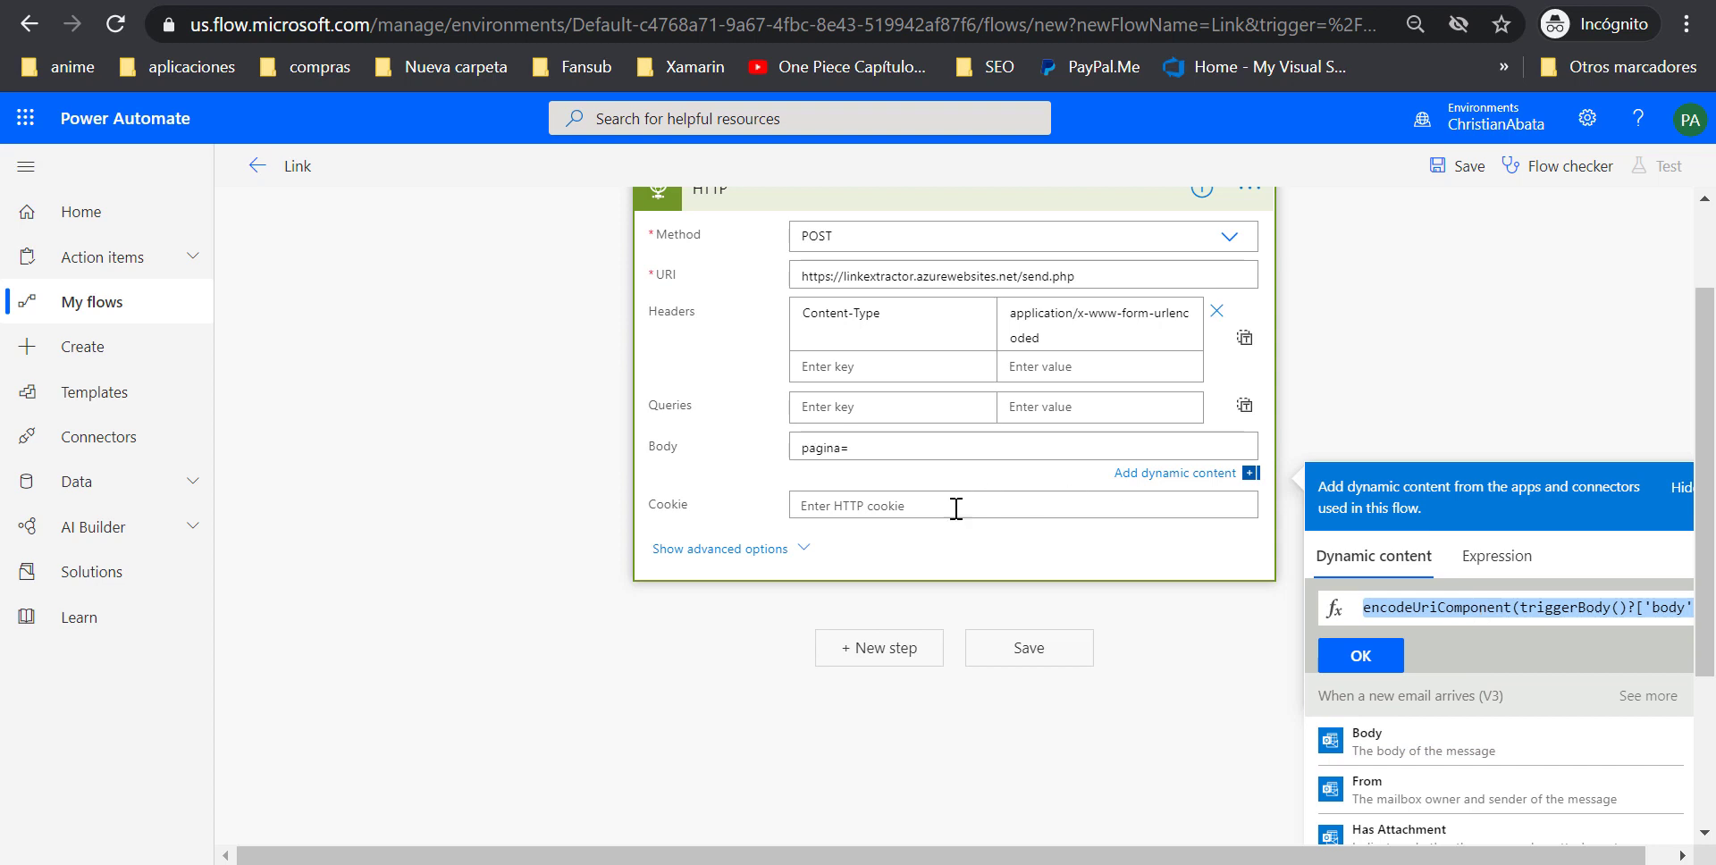
{"action": "scroll", "coordinate": [943, 541], "scroll_direction": "up", "scroll_amount": 2}
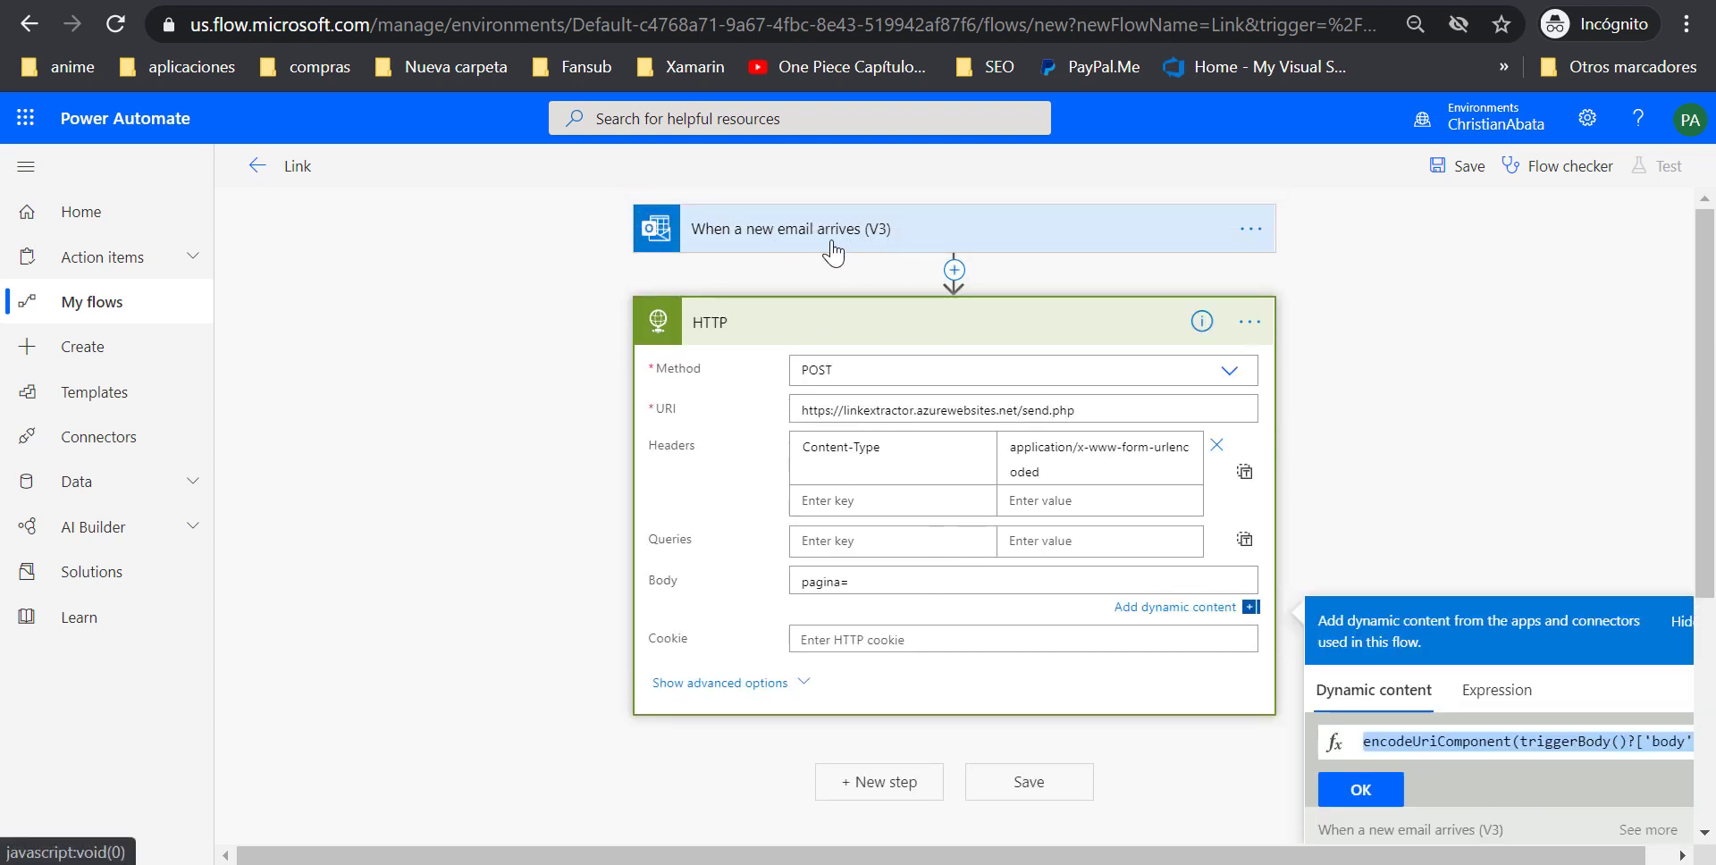
{"action": "left_click", "coordinate": [1360, 792]}
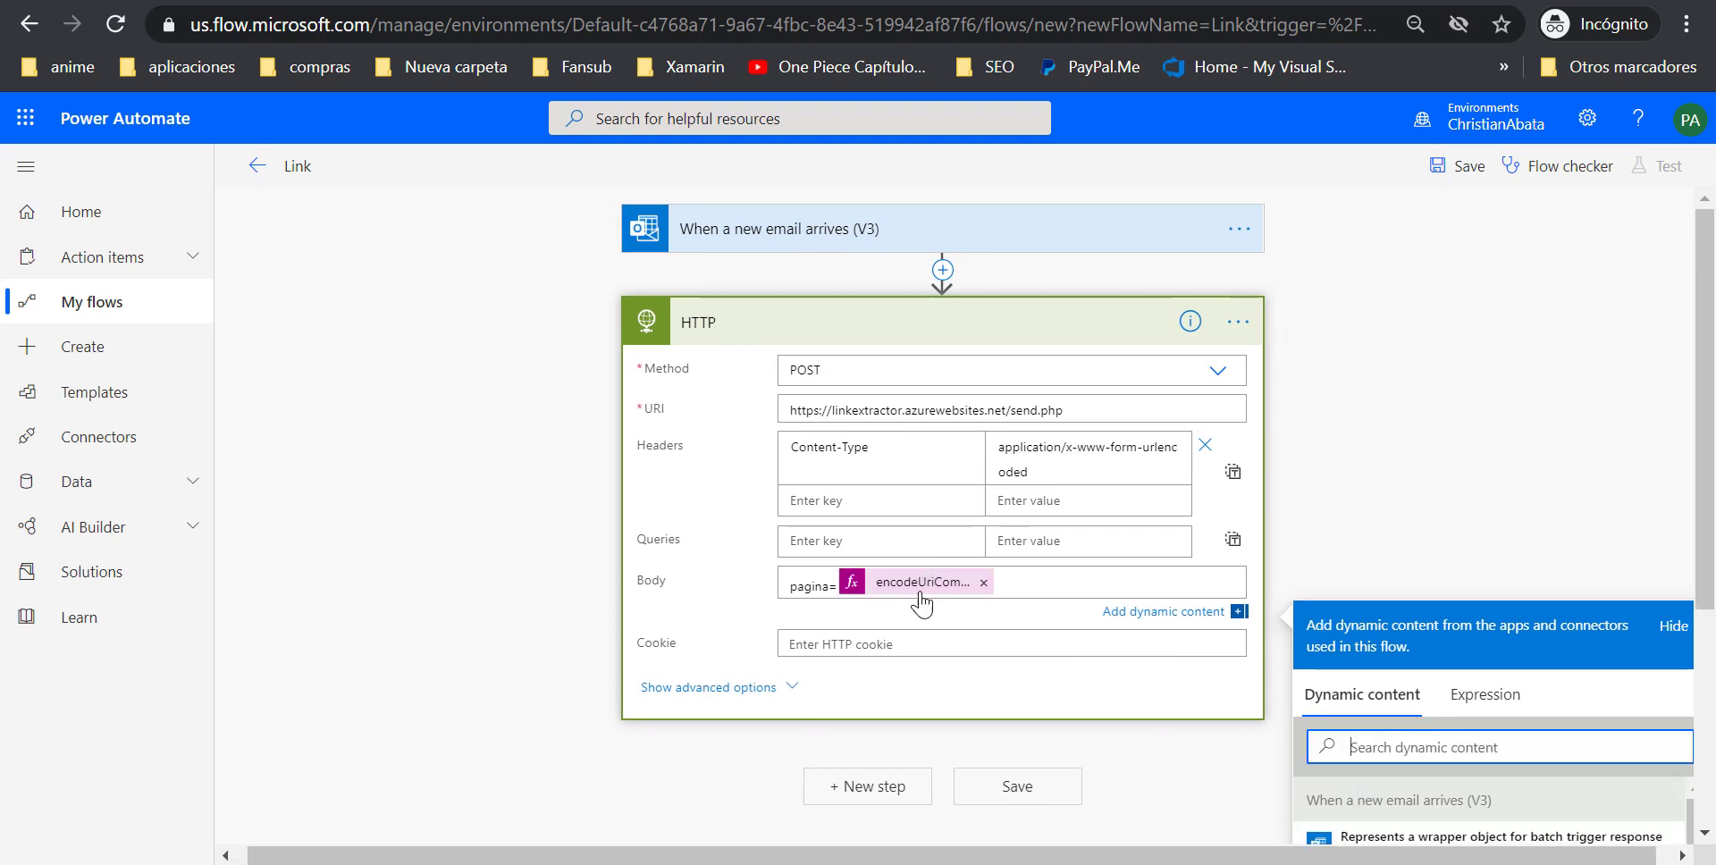
Save the Link flow and start a test with 'I'll perform the trigger action' via Save & Test
{"action": "left_click", "coordinate": [1384, 410]}
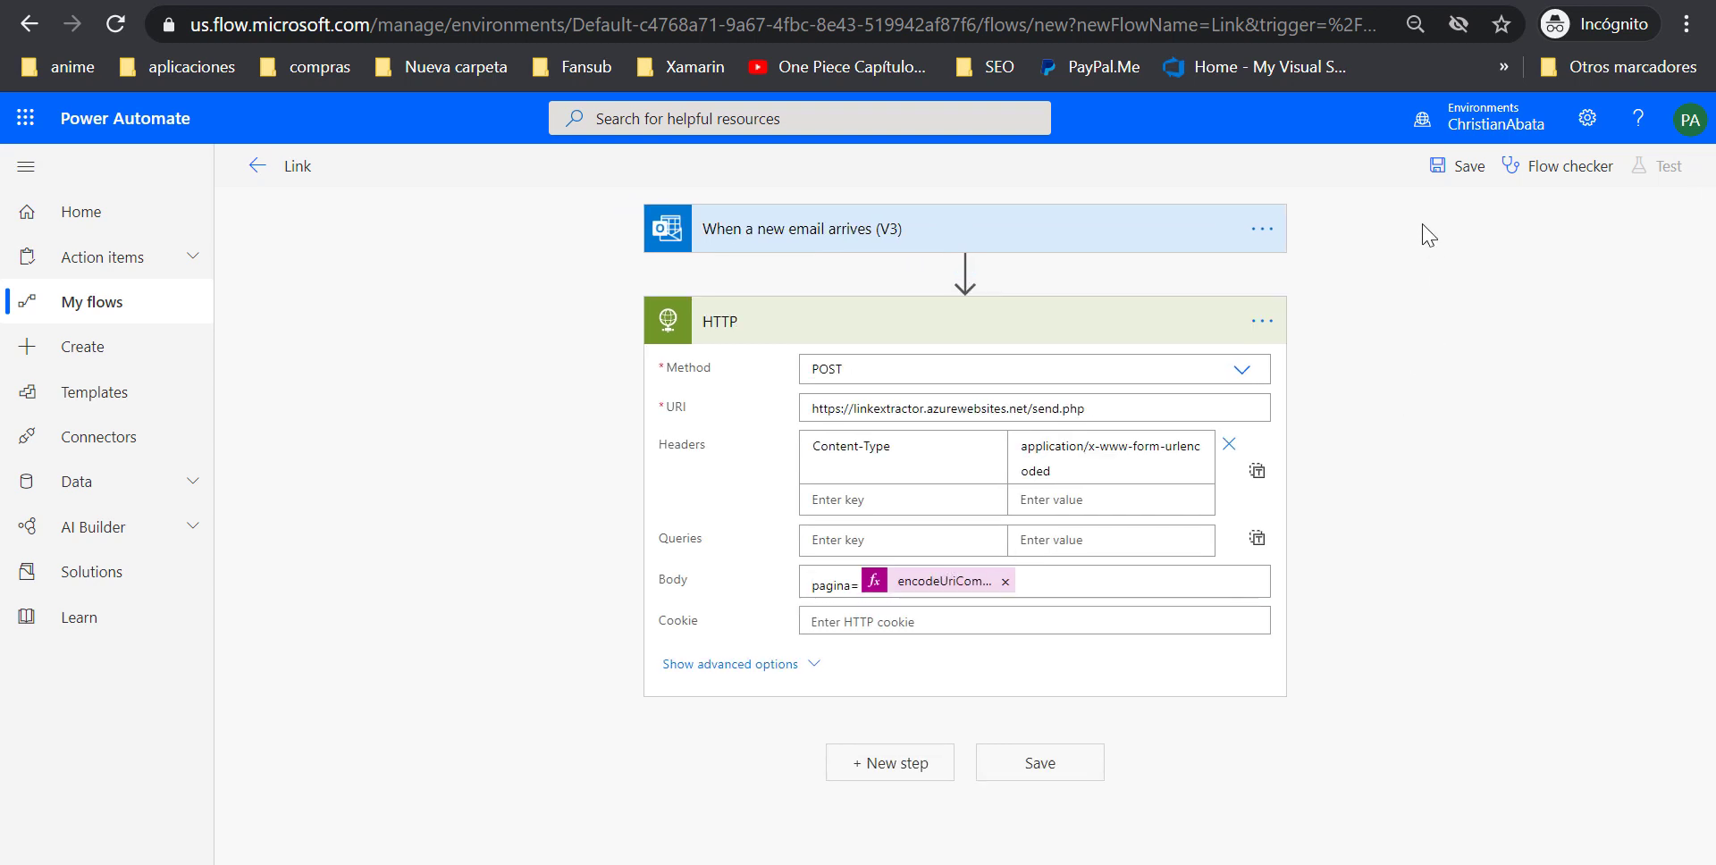
{"action": "left_click", "coordinate": [1445, 170]}
{"action": "left_click", "coordinate": [1668, 170]}
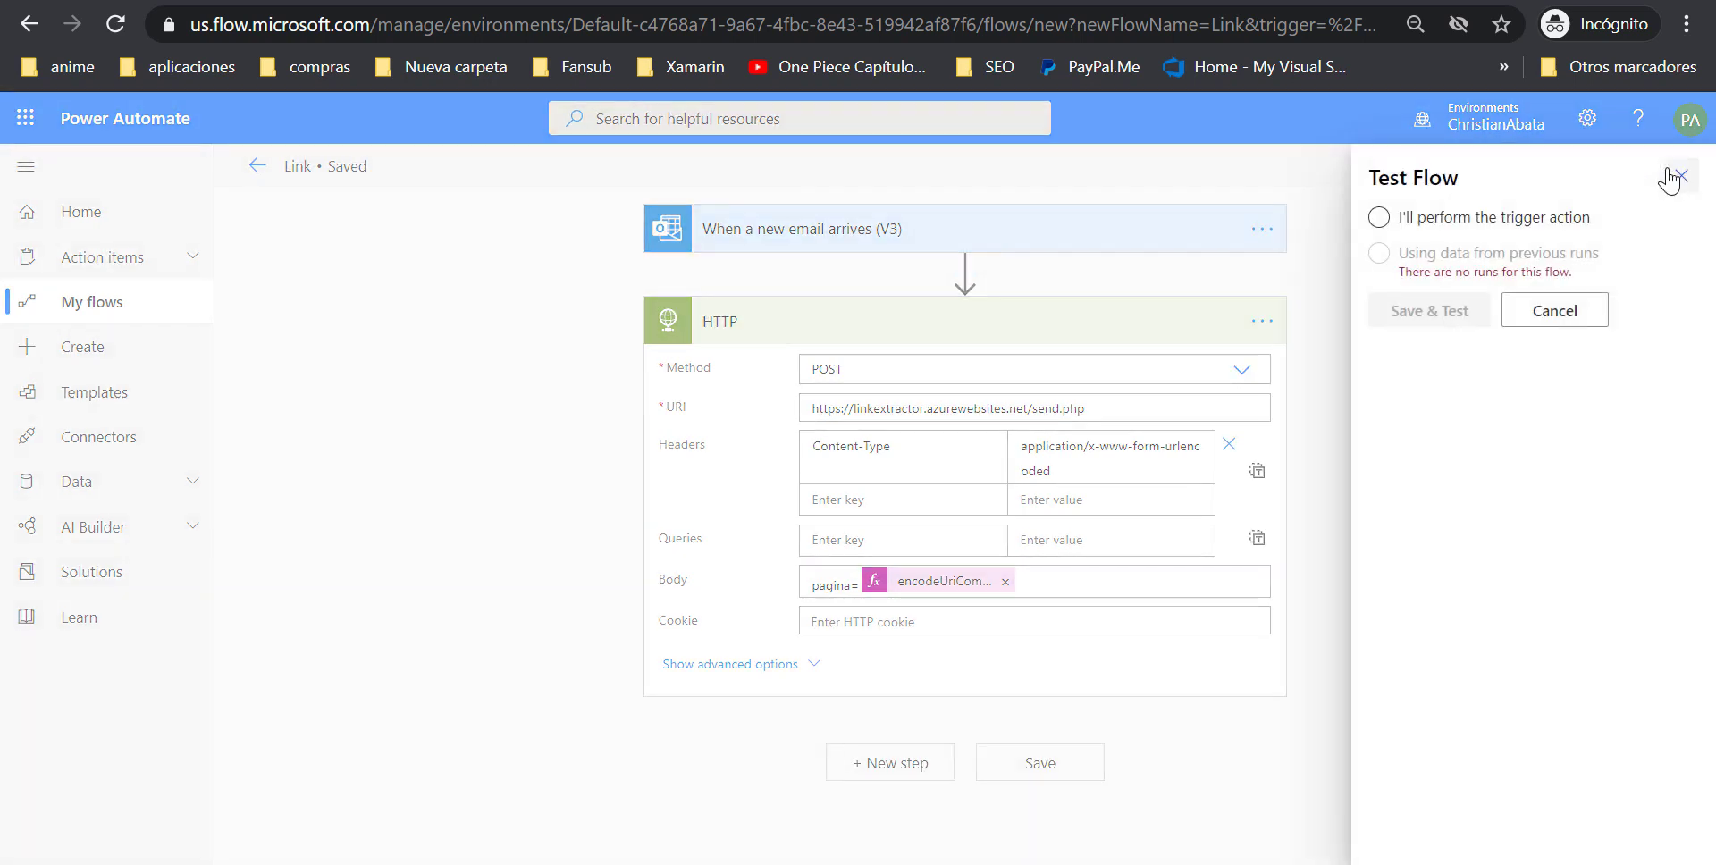
{"action": "left_click", "coordinate": [1447, 222]}
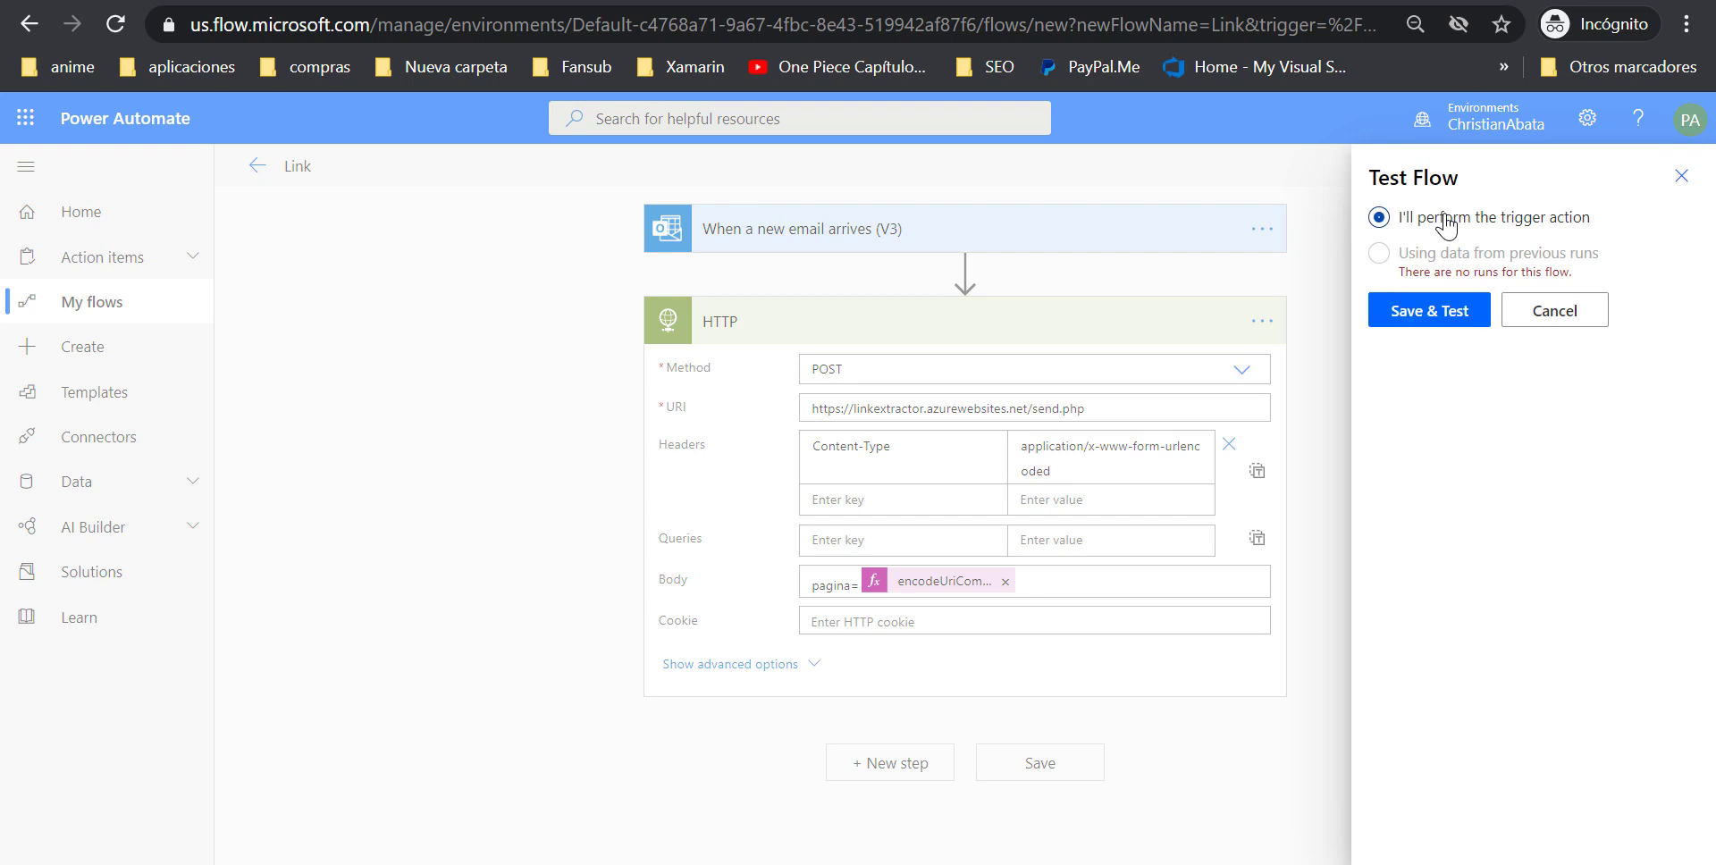
{"action": "left_click", "coordinate": [1426, 312]}
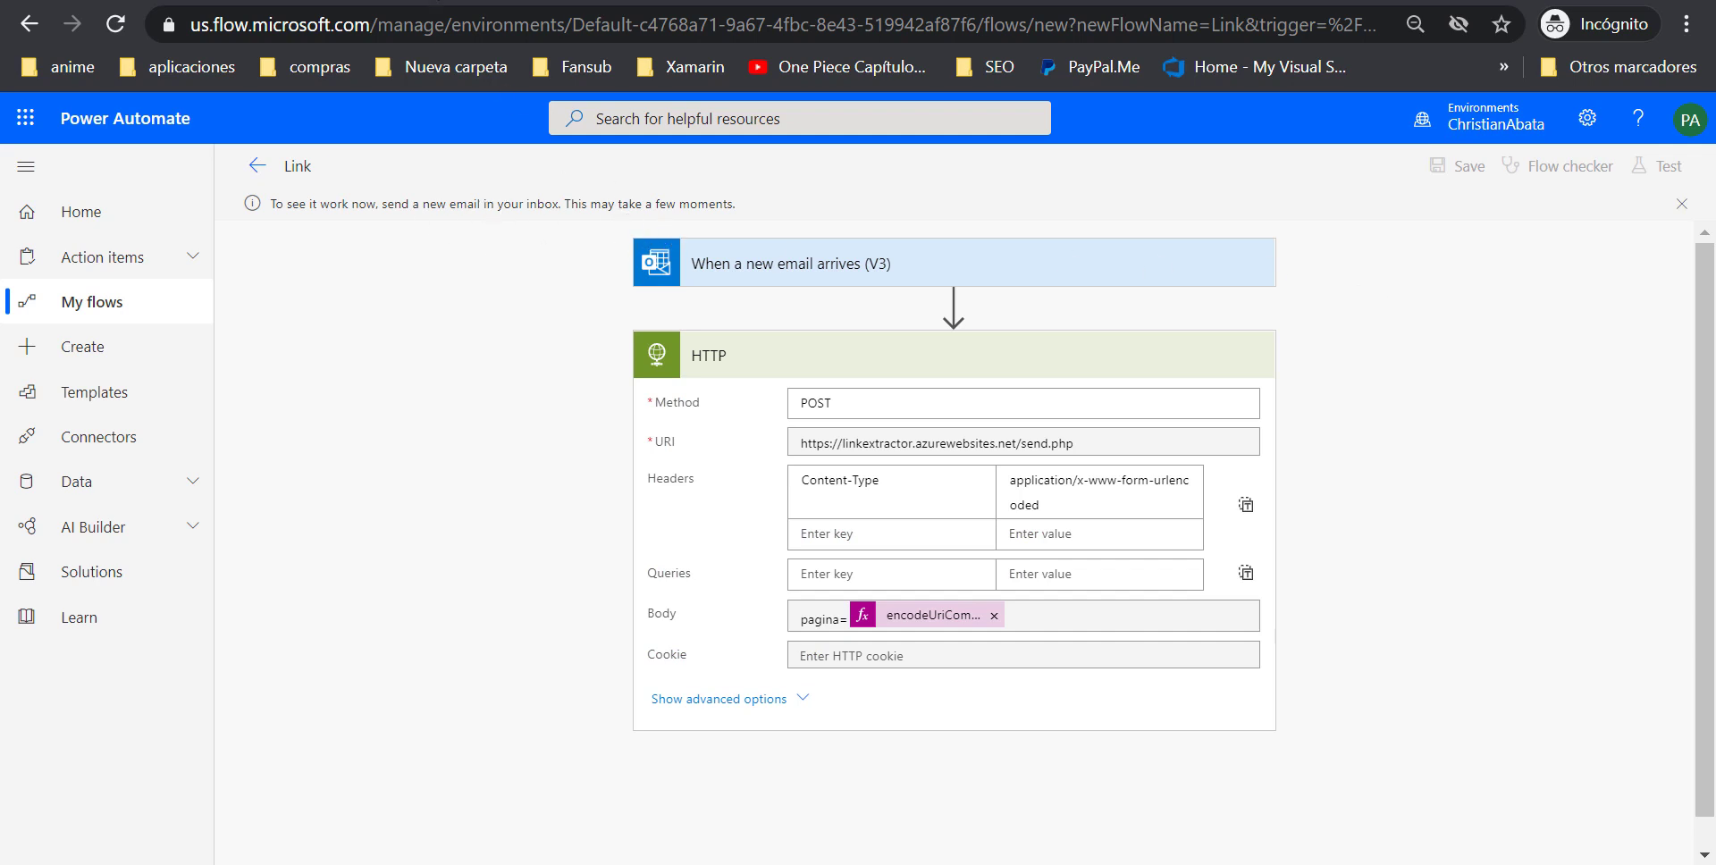
Bring up the Outlook inbox and start a new email
{"action": "mouse_move", "coordinate": [760, 864]}
{"action": "left_click", "coordinate": [635, 777]}
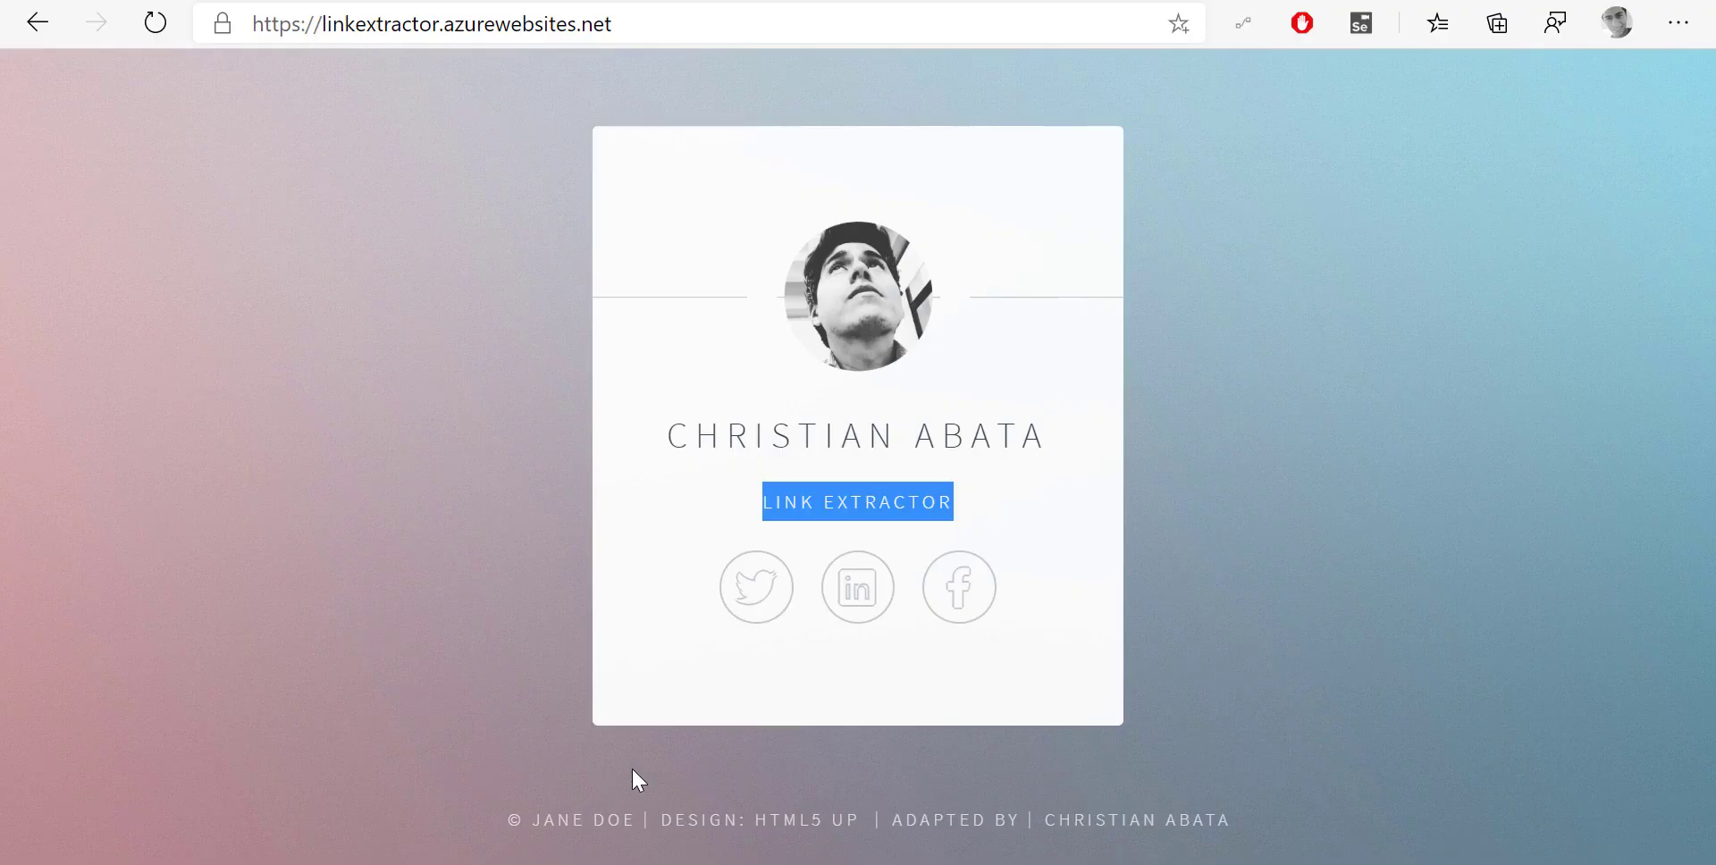
{"action": "left_click", "coordinate": [329, 2]}
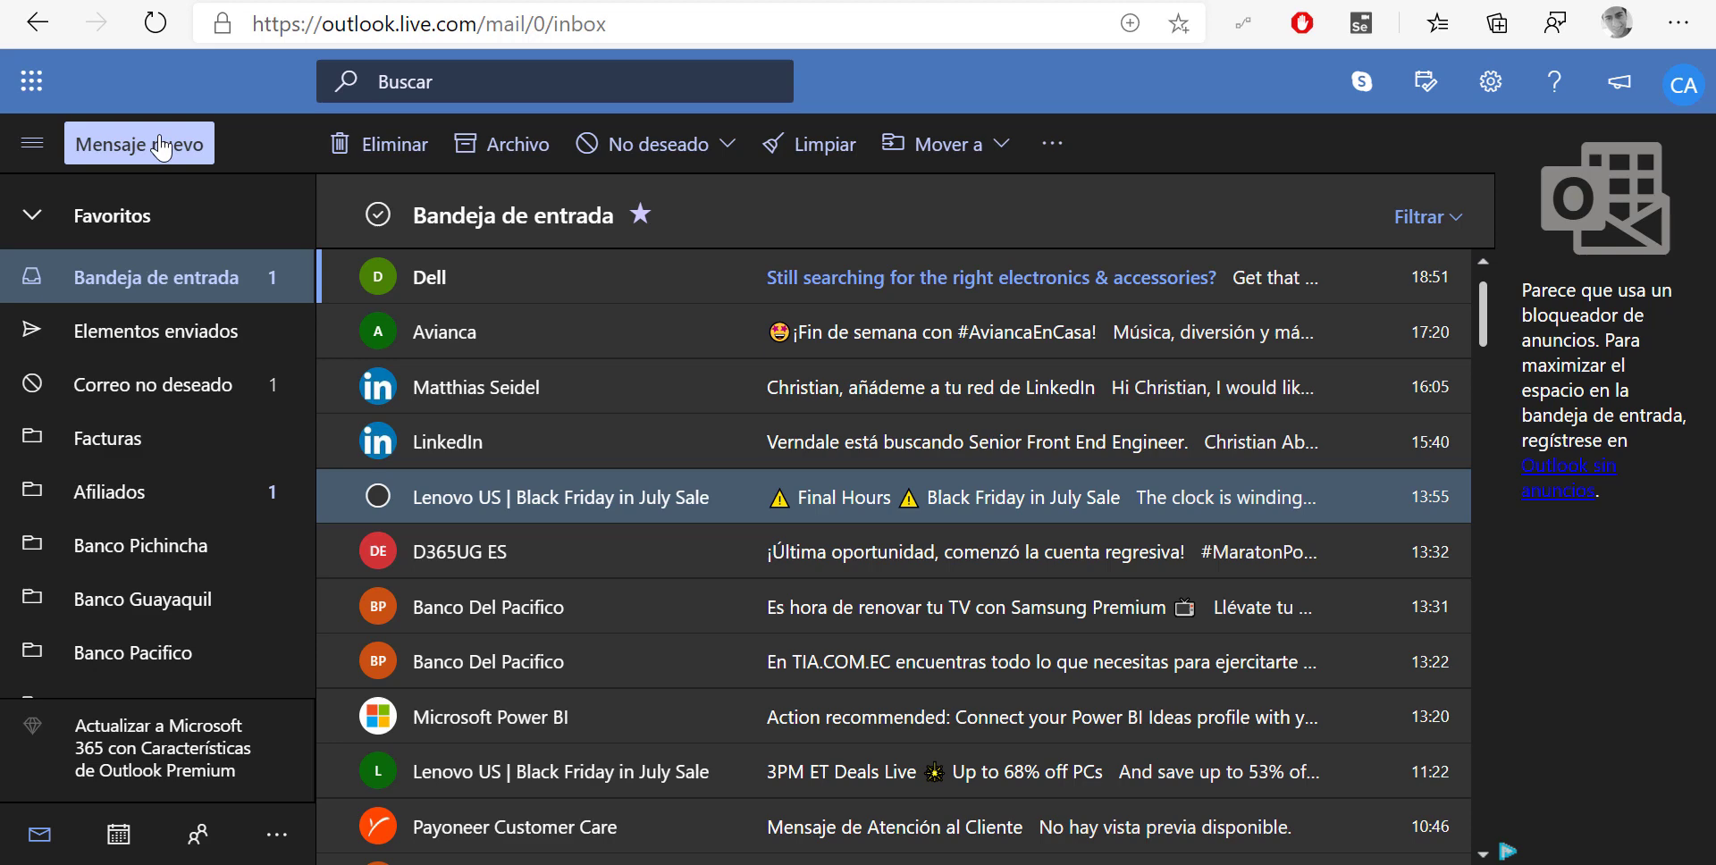
{"action": "left_click", "coordinate": [159, 158]}
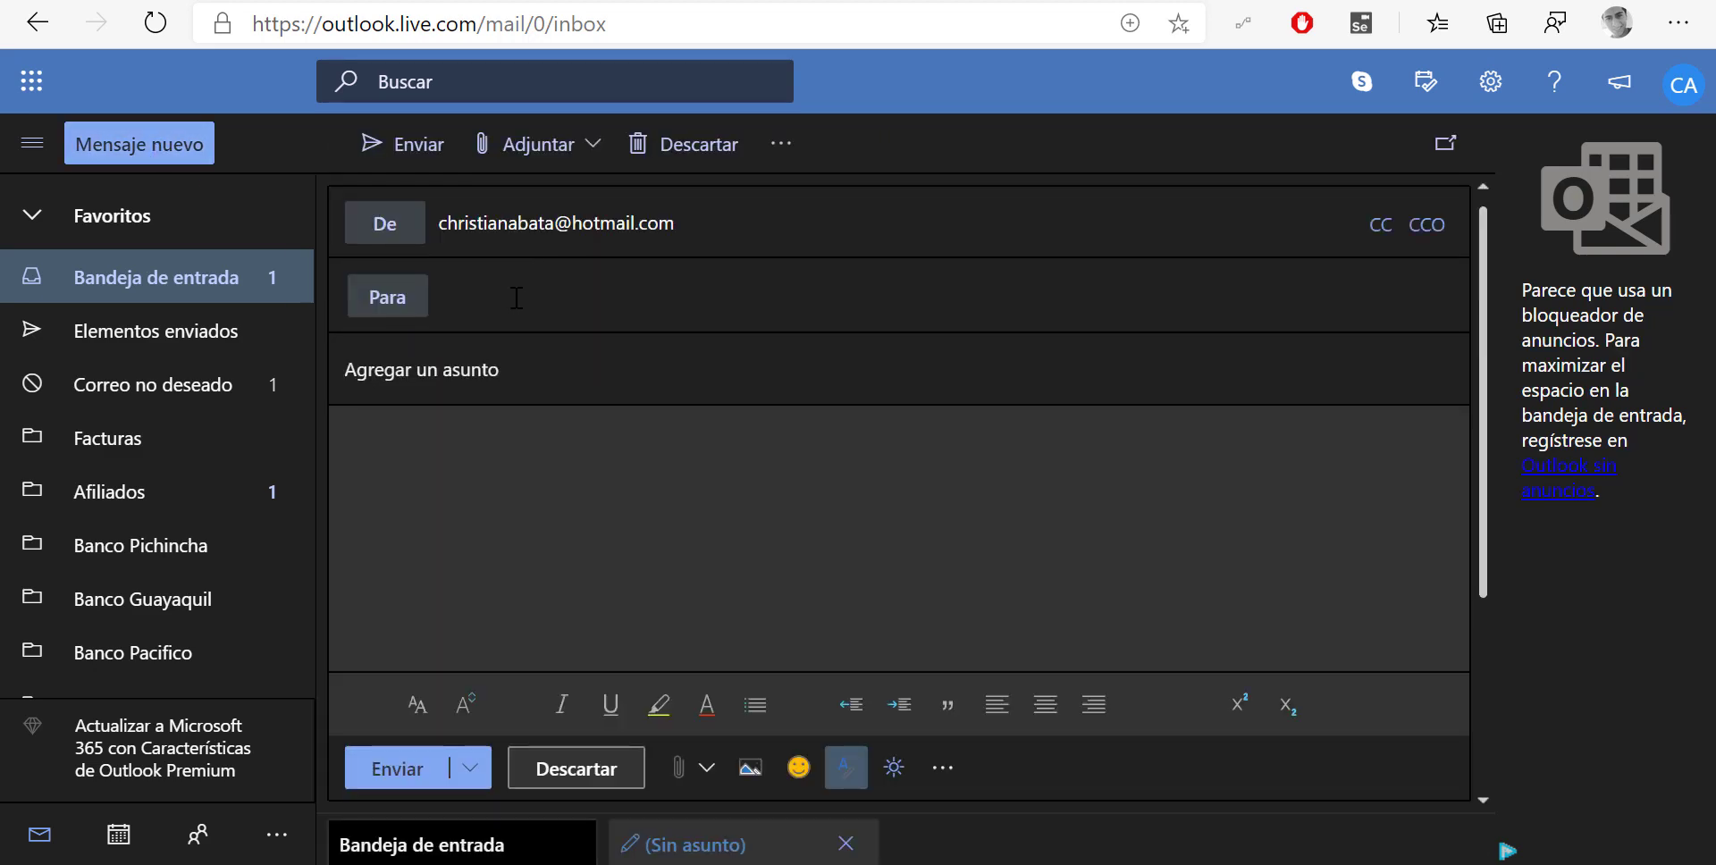
Address the email to the Power Automate contact, with subject 'Mail with Links' and body 'See my profile'
{"action": "left_click", "coordinate": [508, 295]}
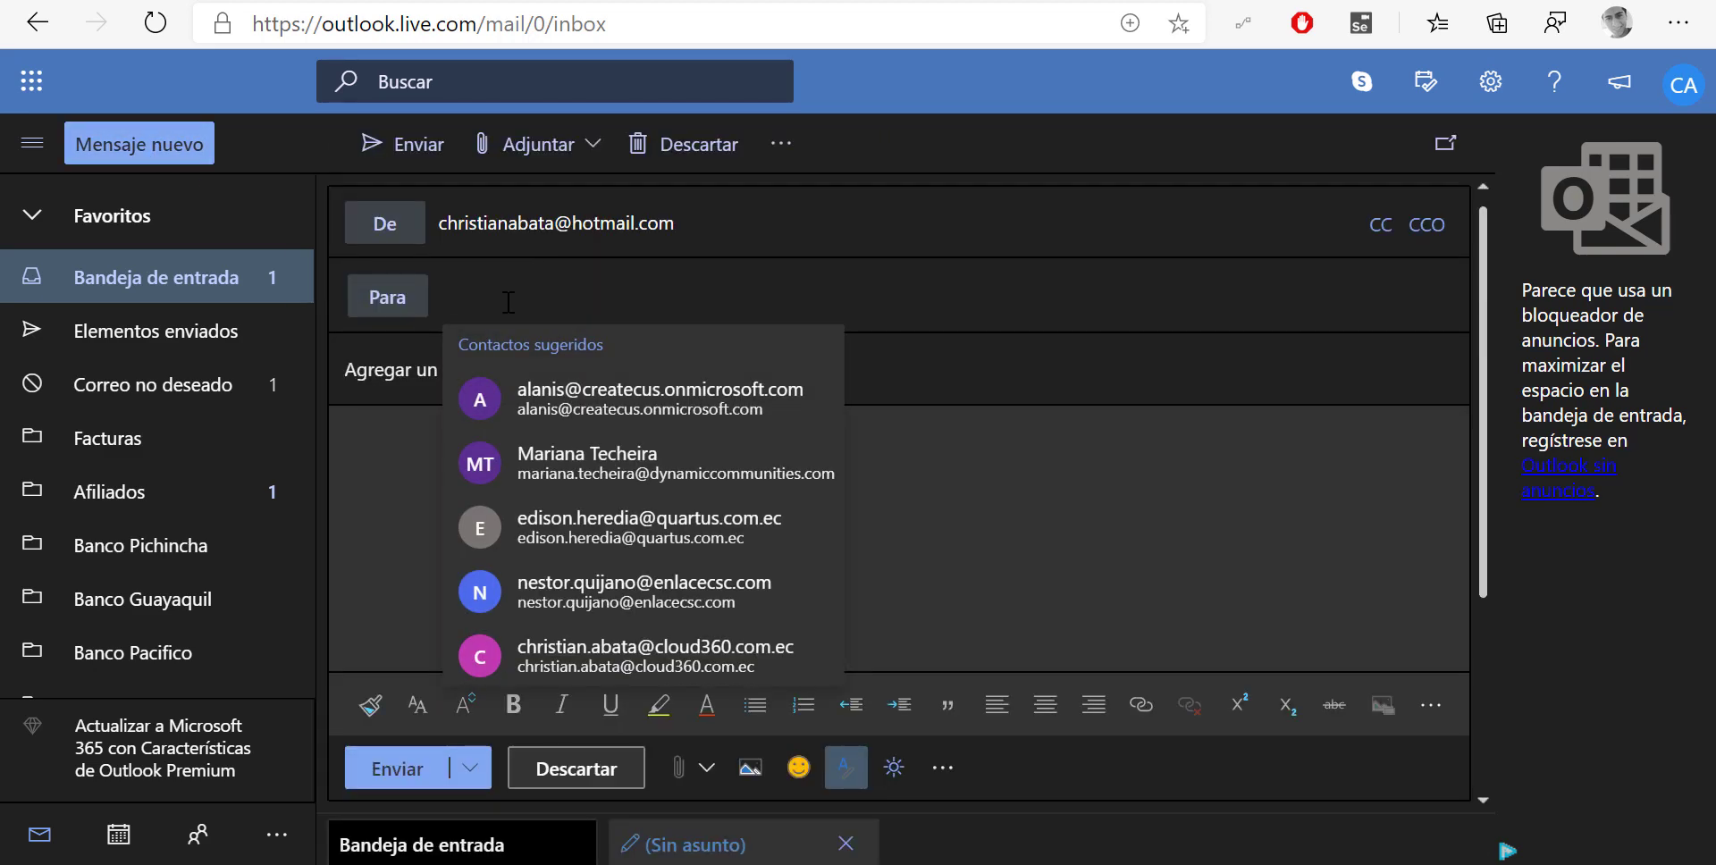
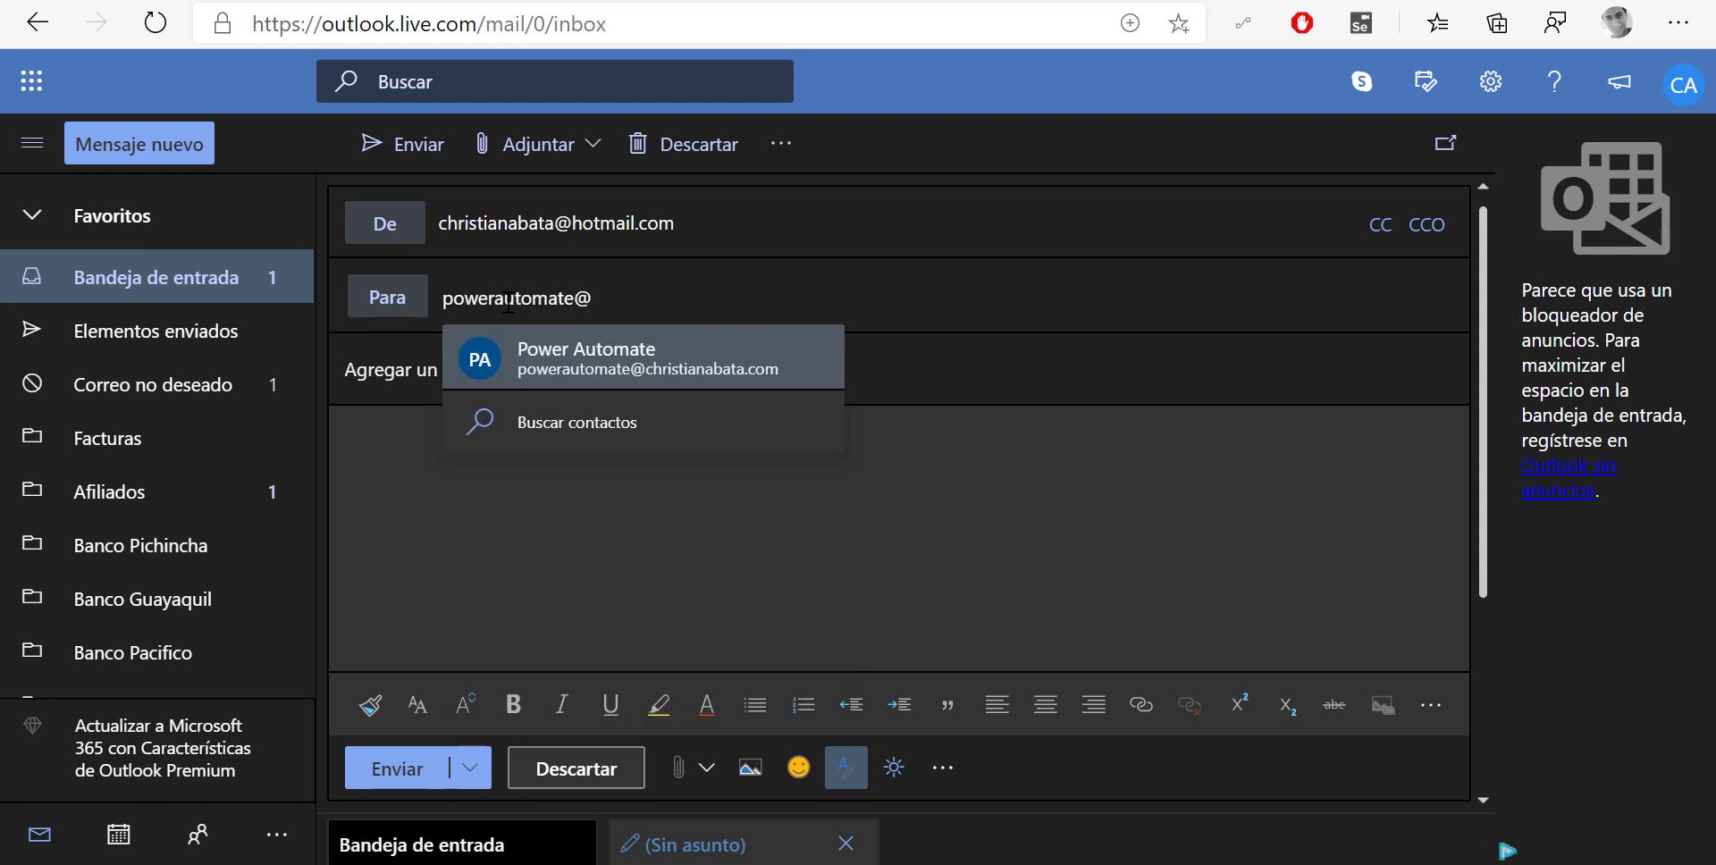
{"action": "key", "text": "Return"}
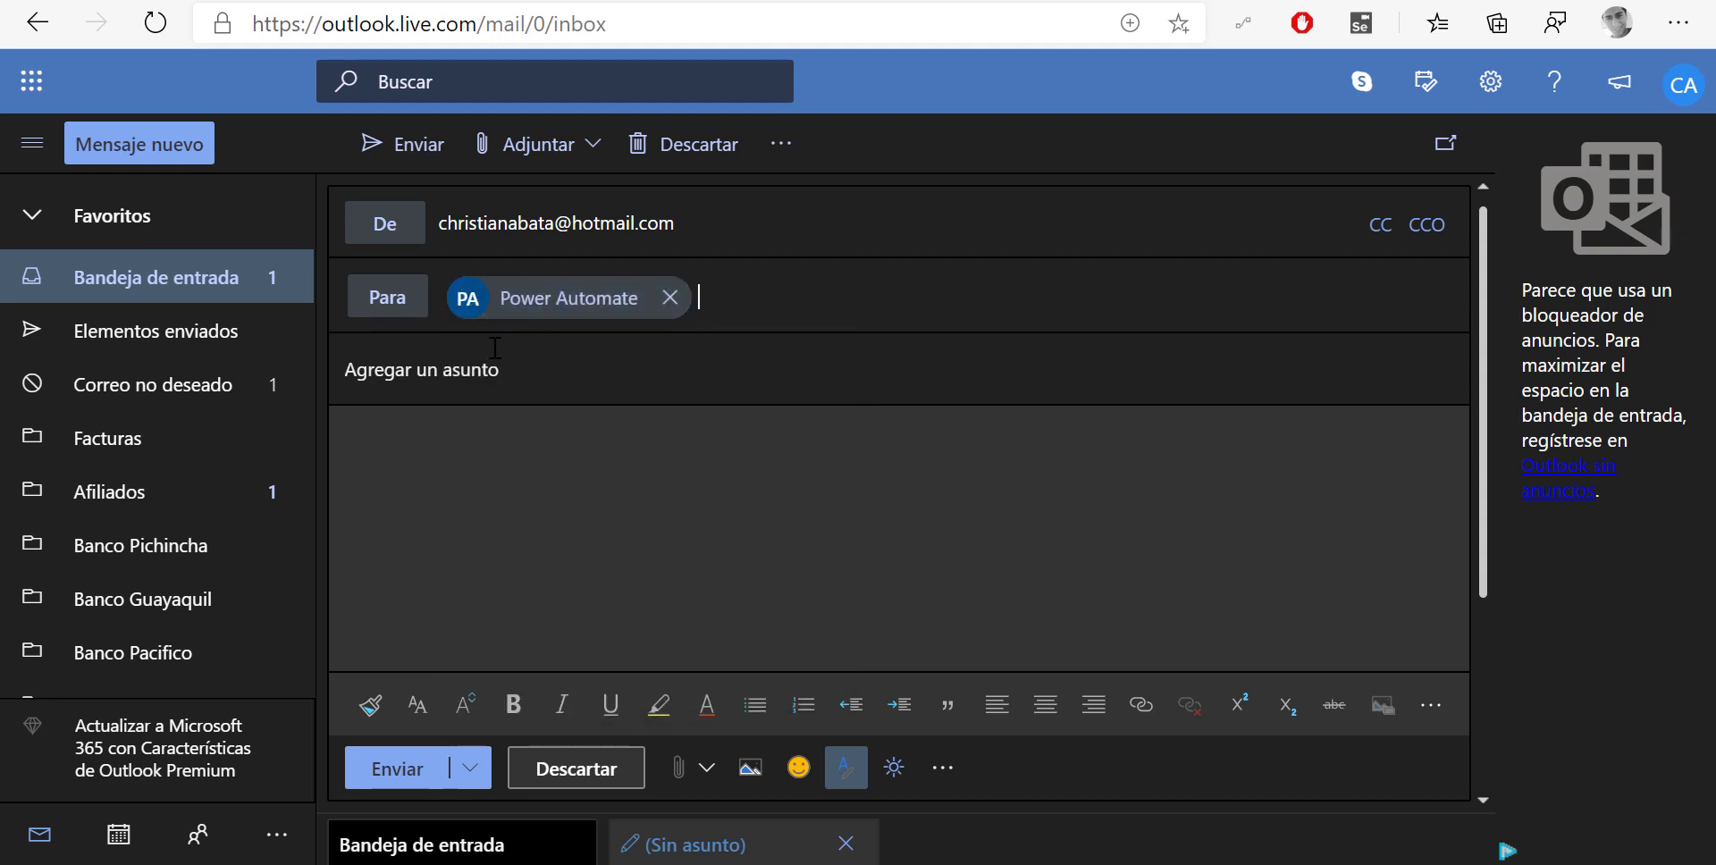
{"action": "left_click", "coordinate": [491, 368]}
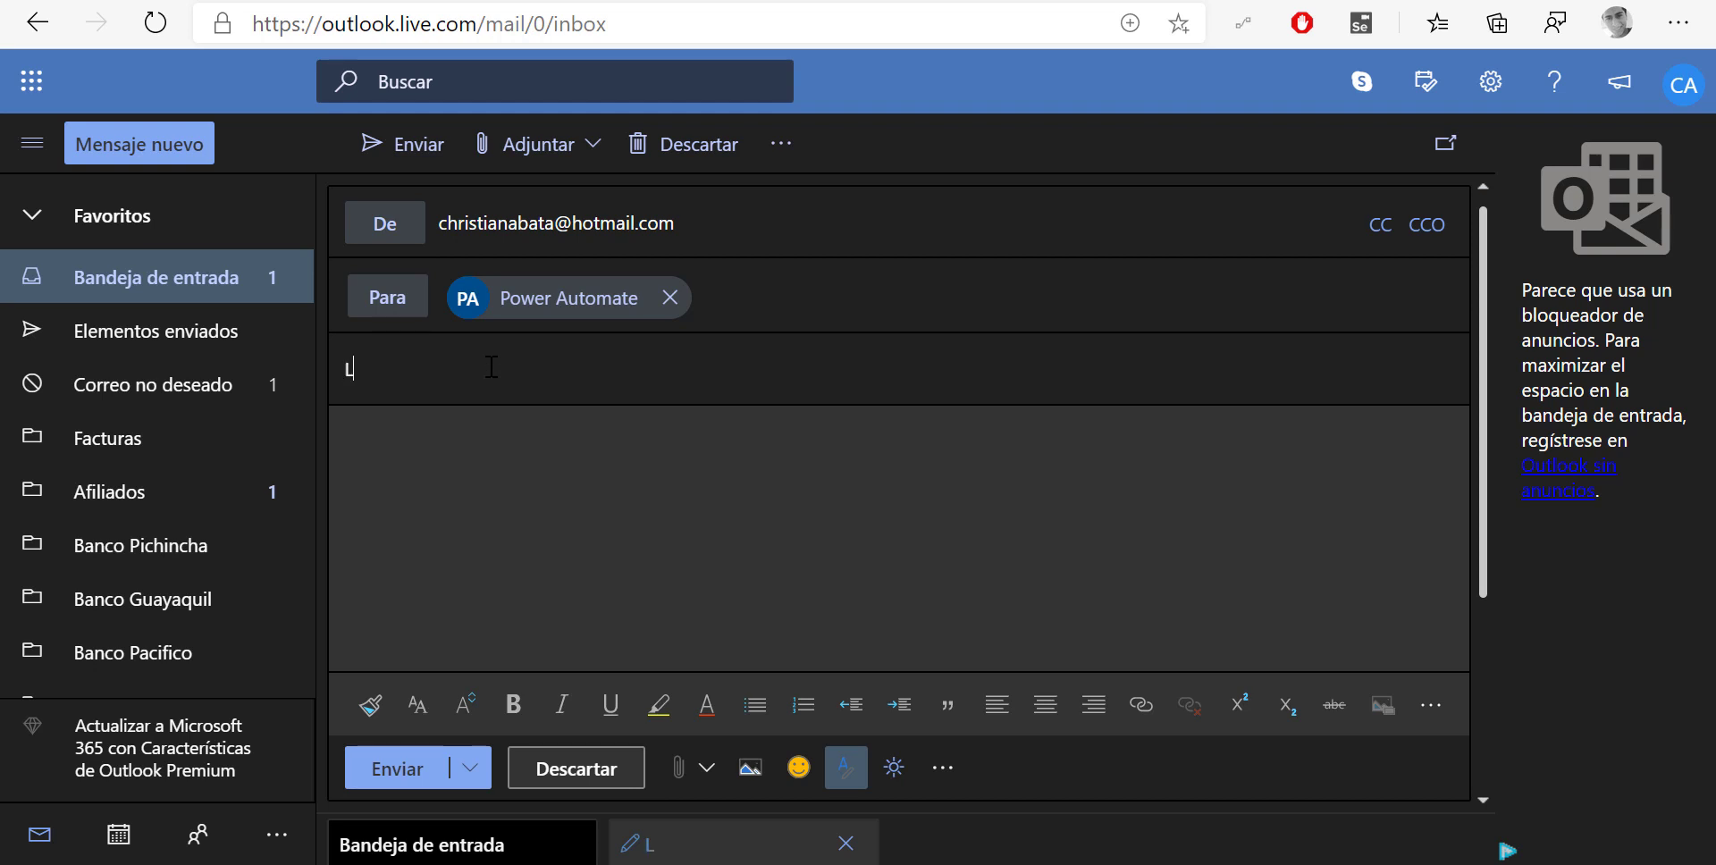
{"action": "type", "text": "MAilwith "}
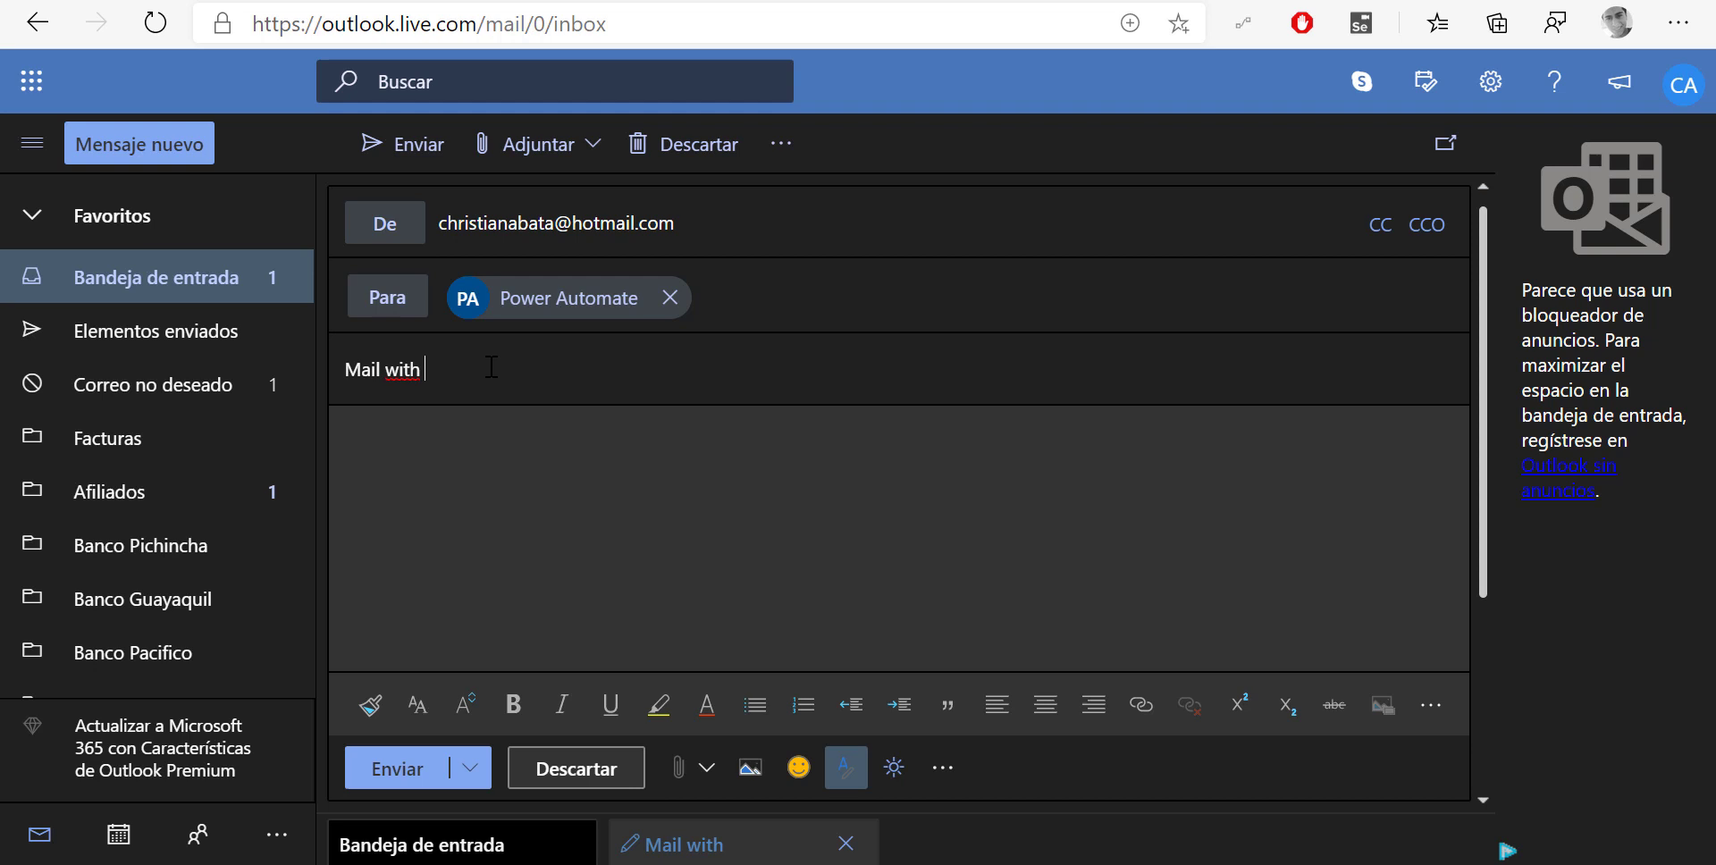
{"action": "type", "text": "Links"}
{"action": "type", "text": "See my"}
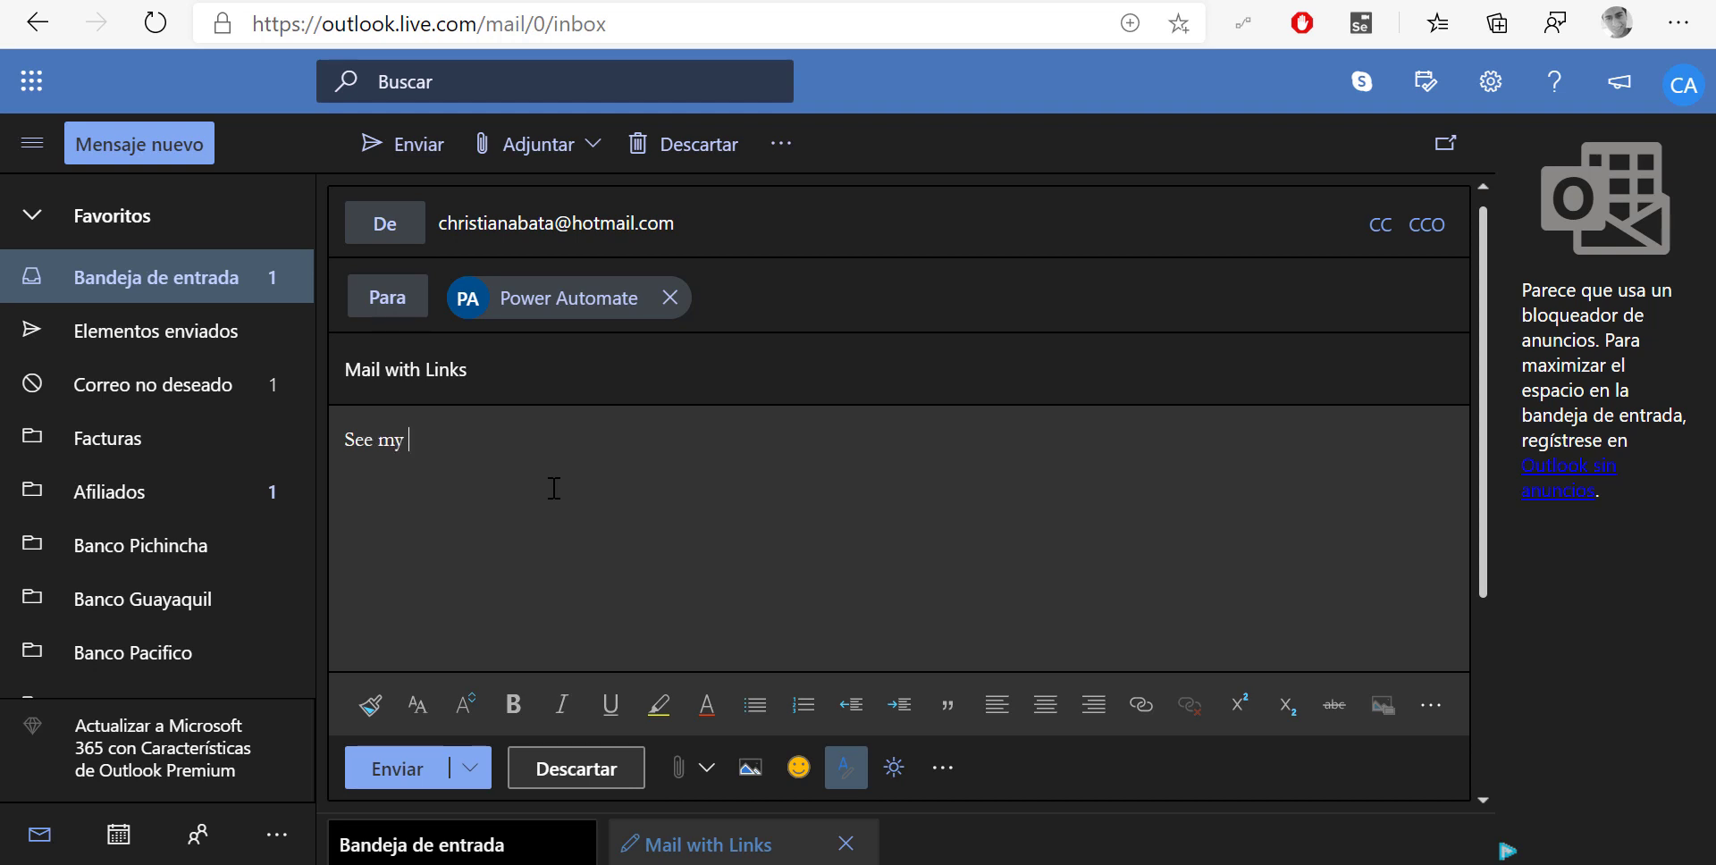
{"action": "type", "text": " profile"}
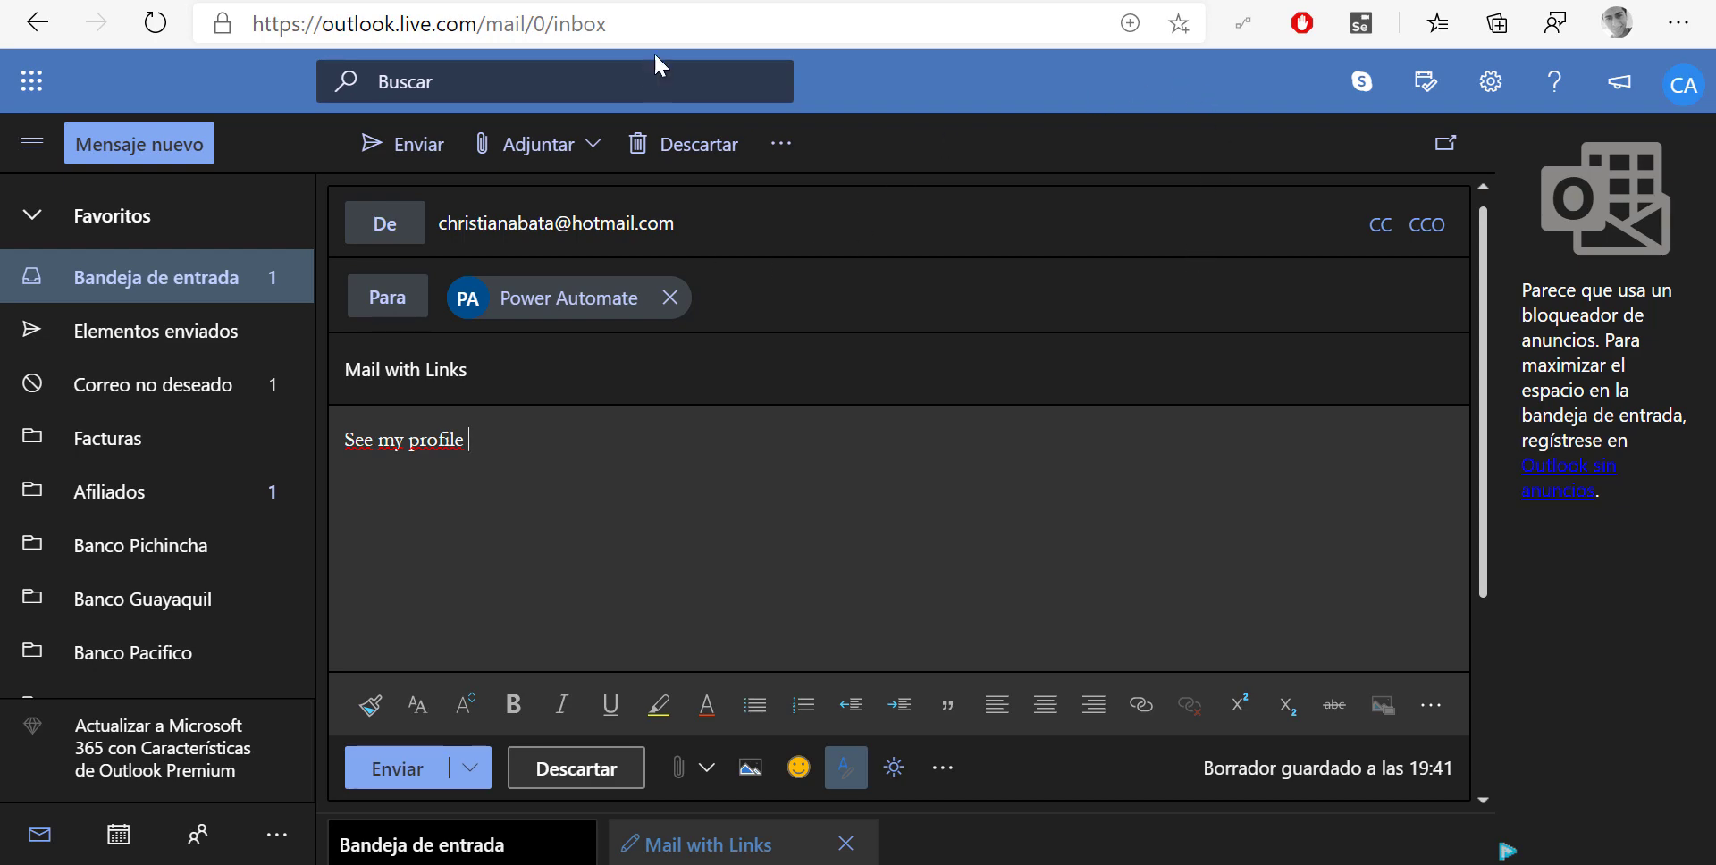
{"action": "key", "text": "ctrl+Tab"}
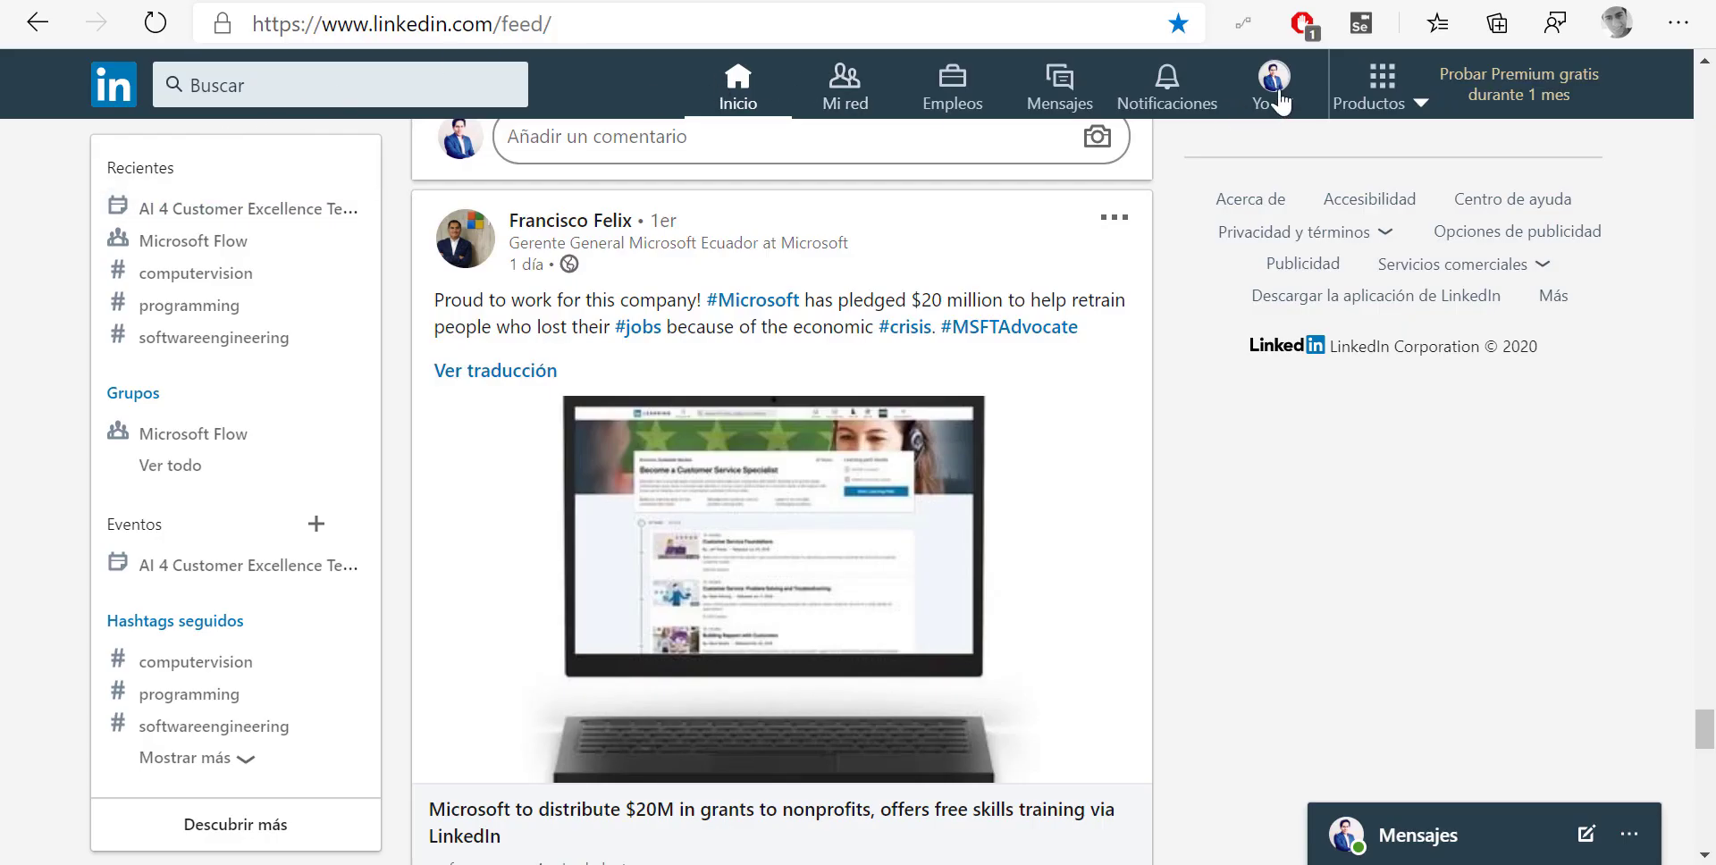
Open your own LinkedIn profile page and copy its web address
{"action": "left_click", "coordinate": [1279, 102]}
{"action": "left_click", "coordinate": [1106, 320]}
{"action": "left_click", "coordinate": [590, 25]}
{"action": "key", "text": "ctrl+c"}
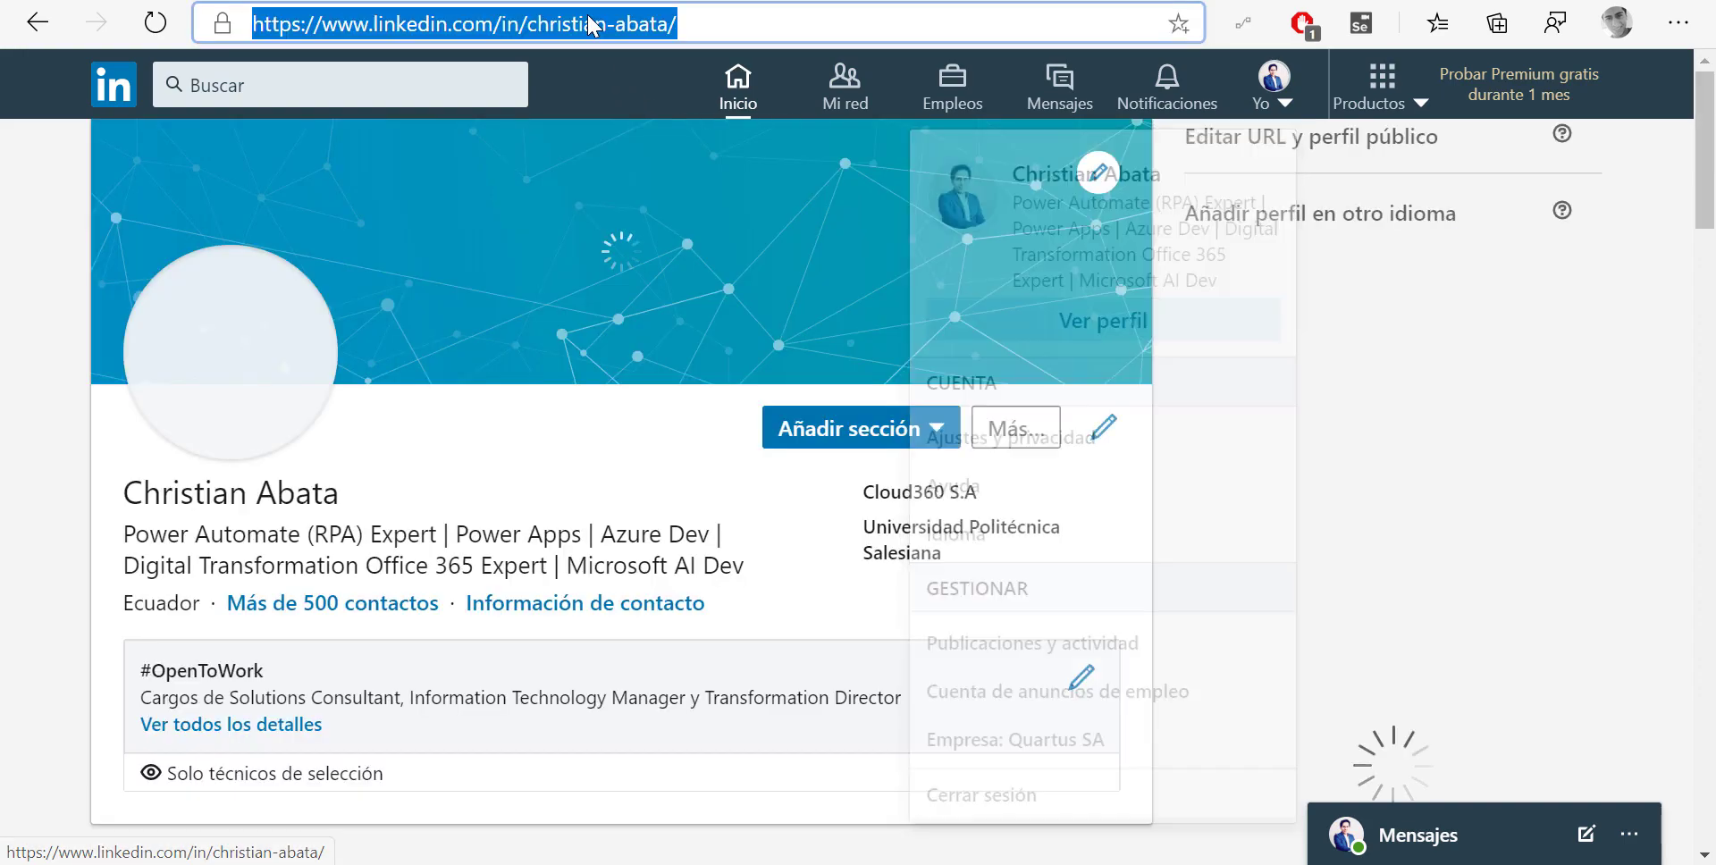
Return to the Outlook draft and bring up the insert-link box
{"action": "key", "text": "ctrl+Tab"}
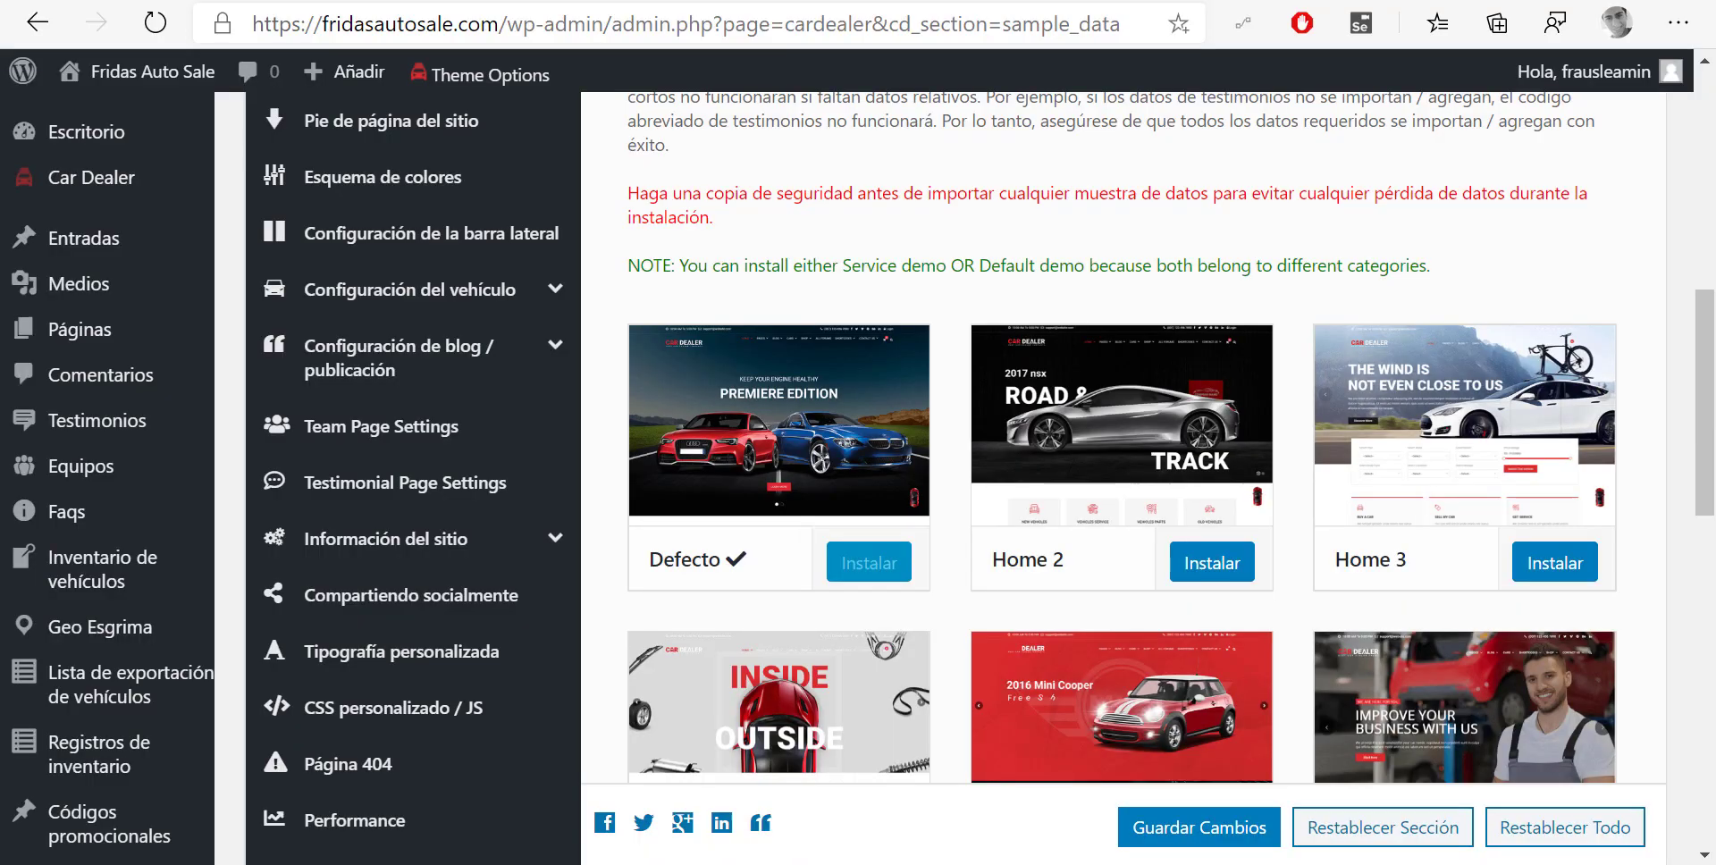
{"action": "key", "text": "ctrl+Tab"}
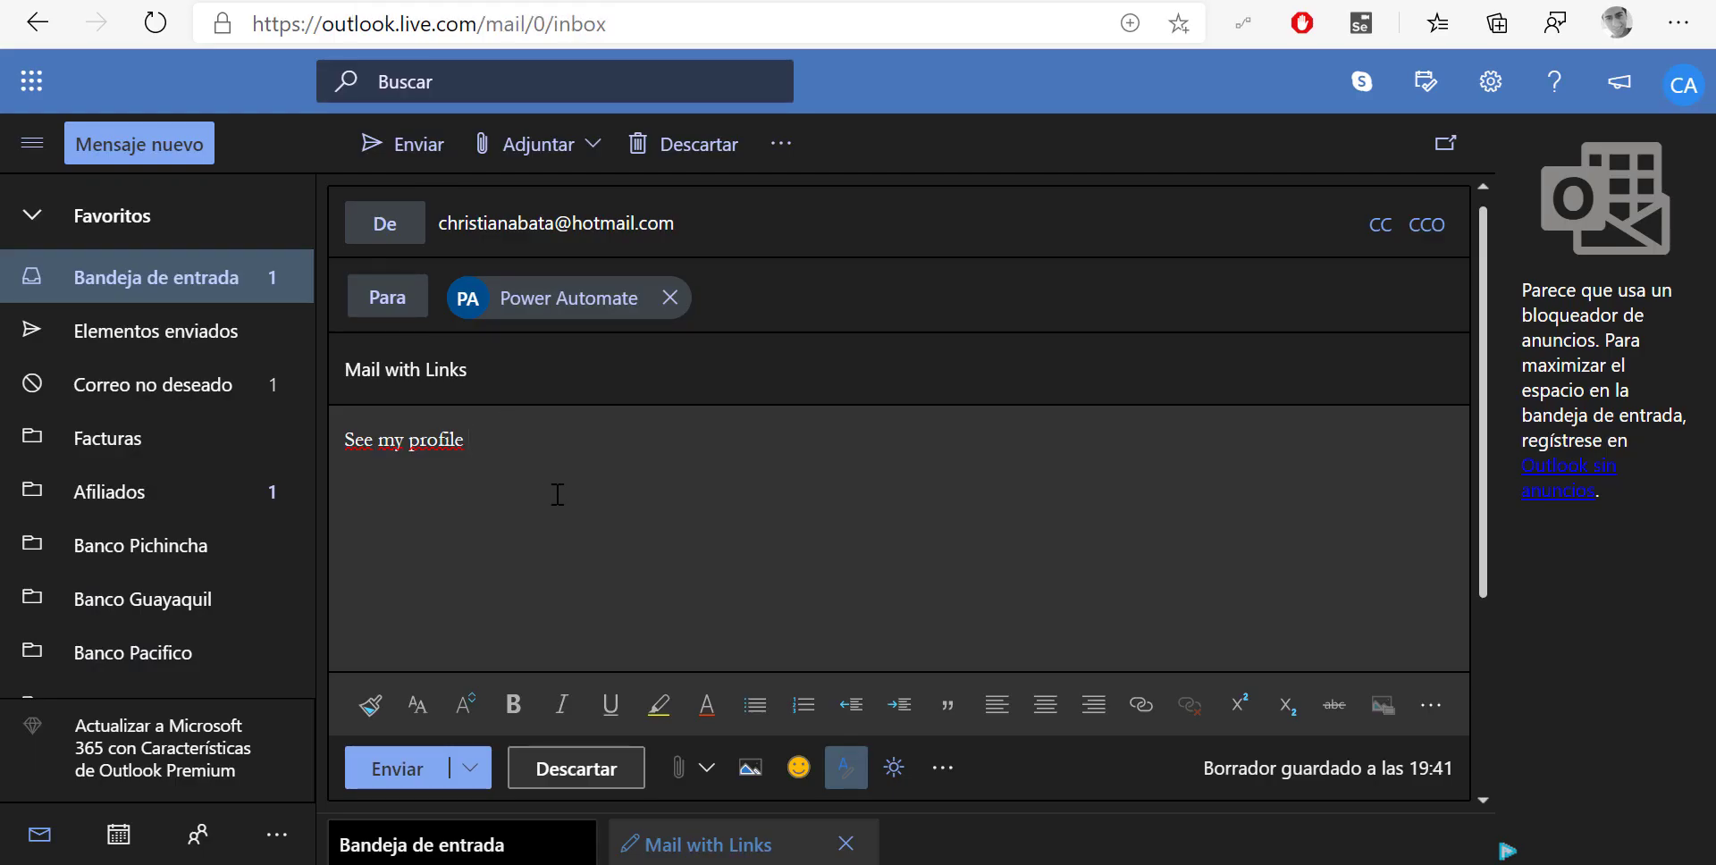
{"action": "left_click", "coordinate": [678, 767]}
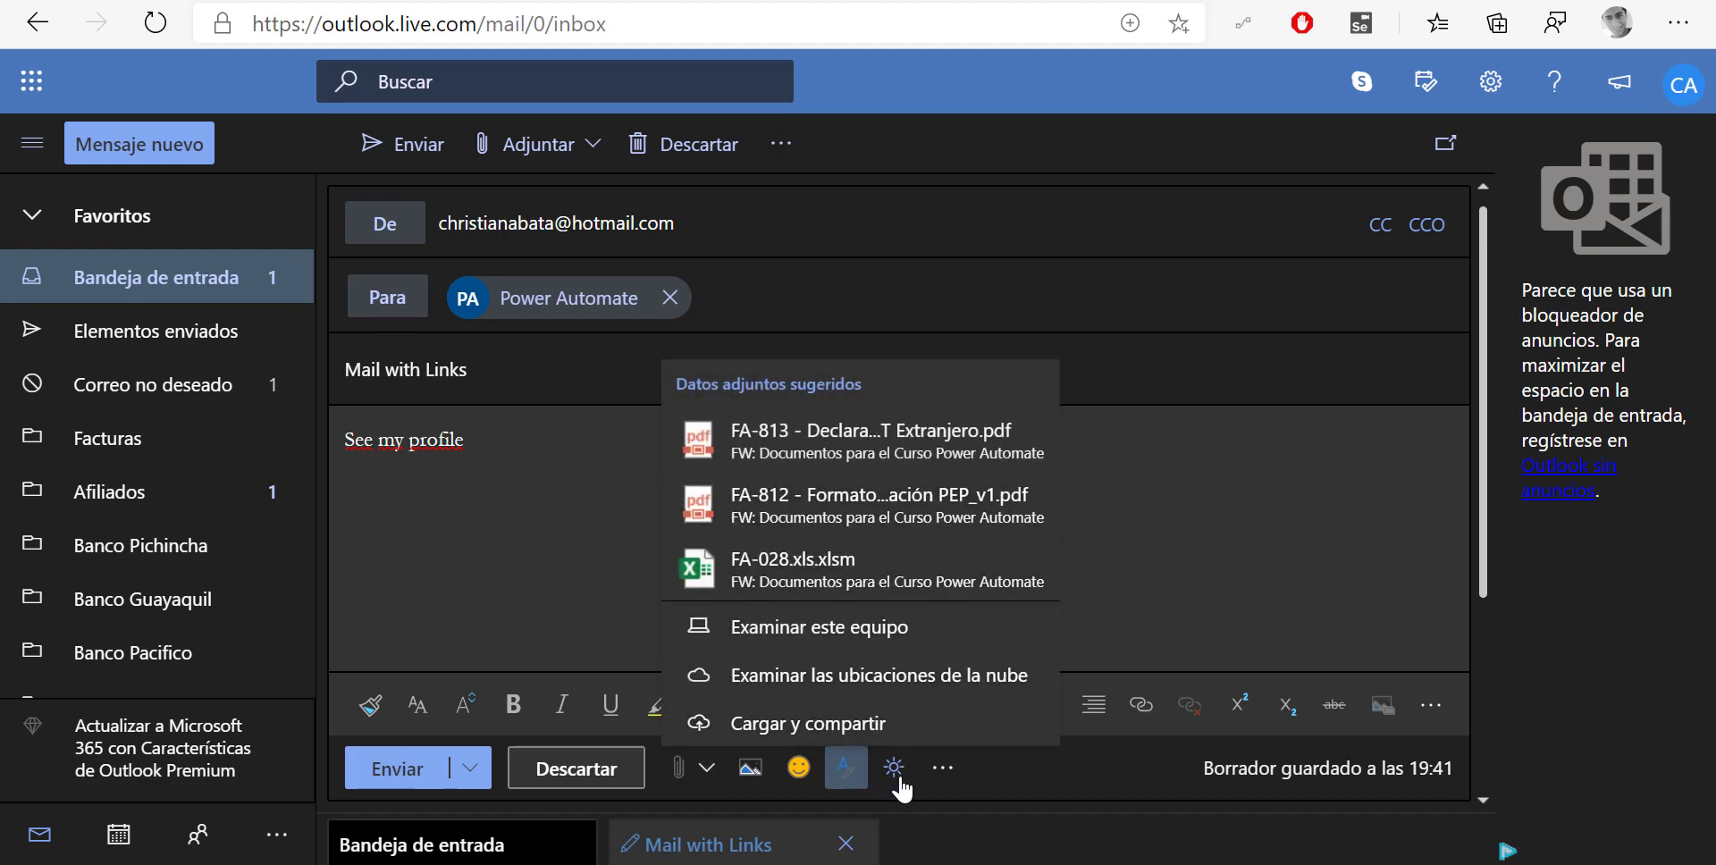
{"action": "left_click", "coordinate": [1064, 762]}
{"action": "left_click", "coordinate": [1142, 704]}
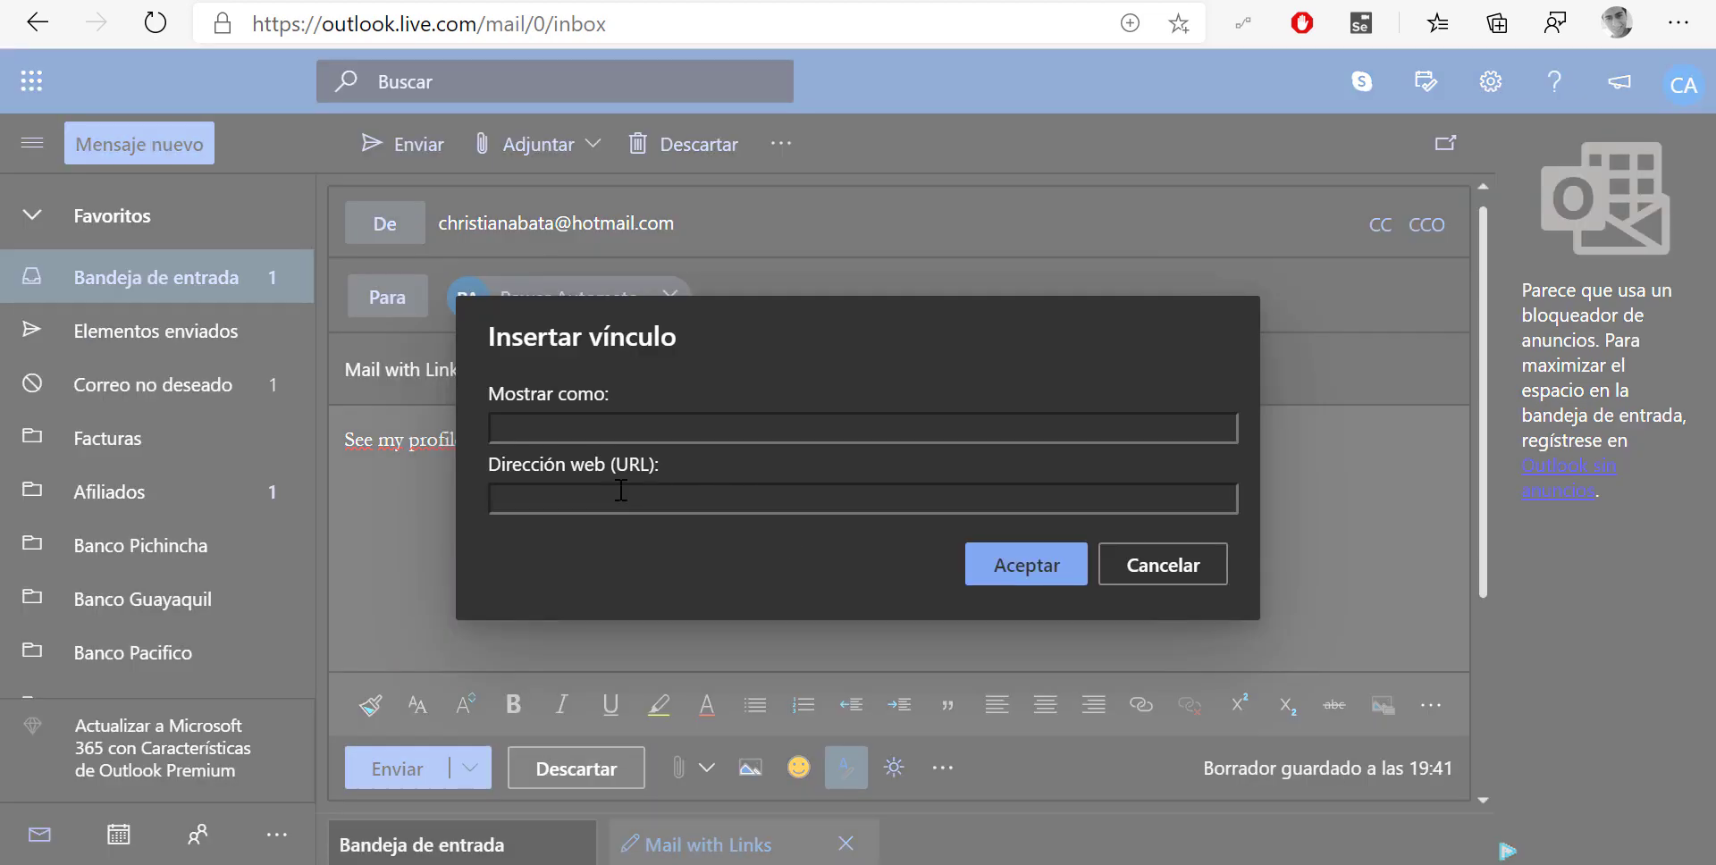
Insert the copied LinkedIn profile link after 'See my profile', then start a new browser tab
{"action": "key", "text": "ctrl+v"}
{"action": "left_click", "coordinate": [970, 572]}
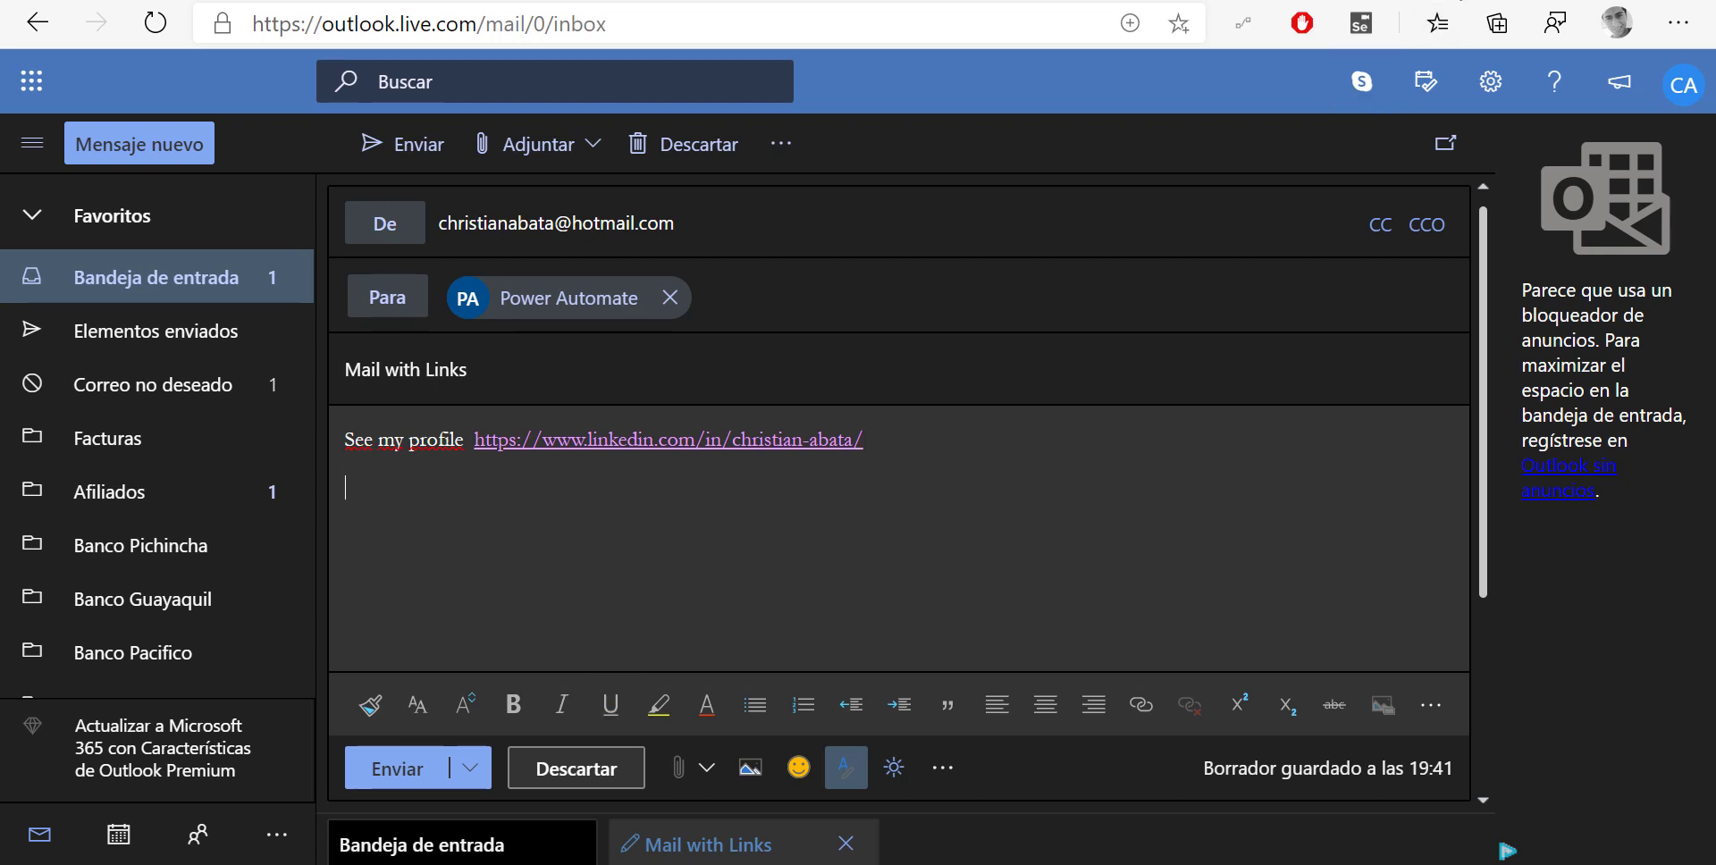
{"action": "key", "text": "ctrl+t"}
{"action": "type", "text": "goo"}
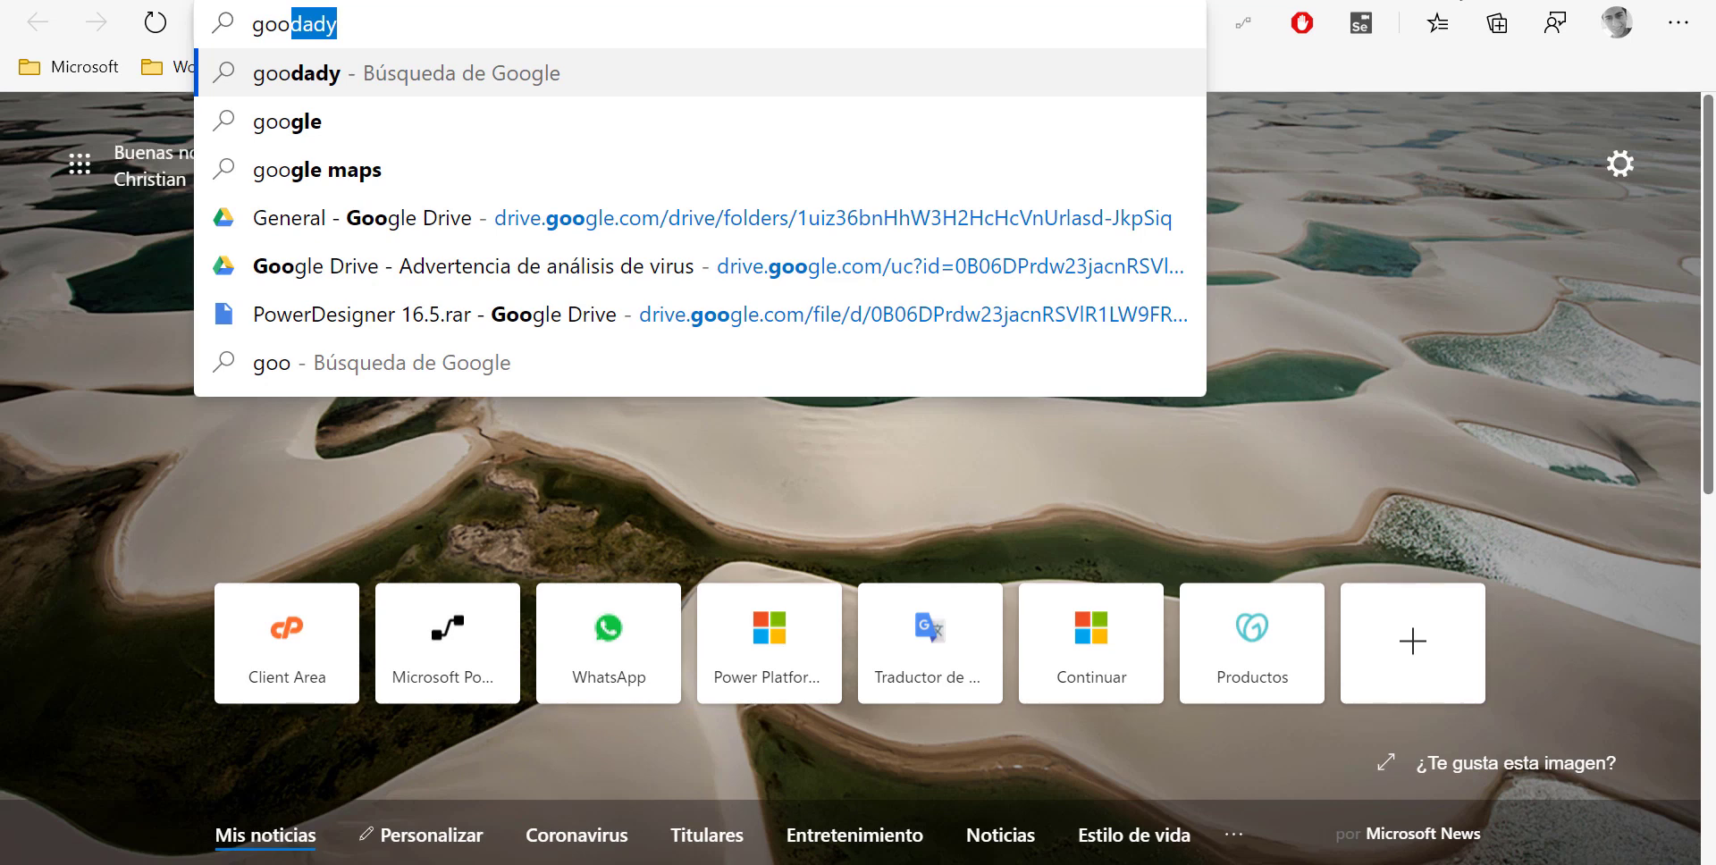
{"action": "type", "text": "go"}
Go to google.com in the new tab
{"action": "key", "text": "BackSpace"}
{"action": "type", "text": "l"}
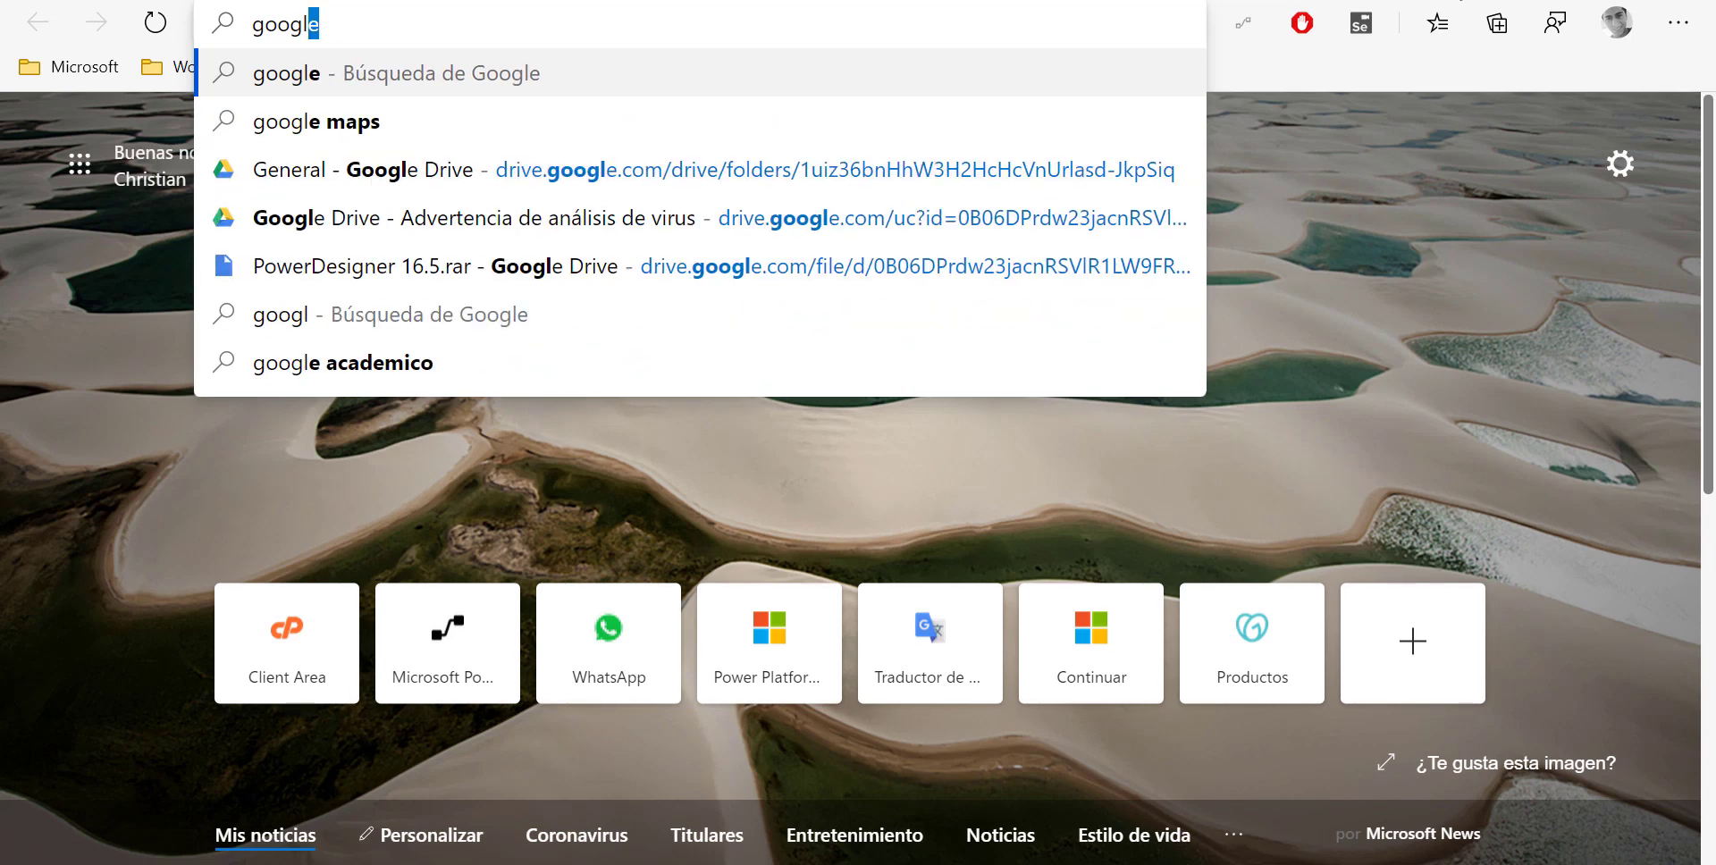
{"action": "type", "text": "e.co"}
{"action": "key", "text": "Return"}
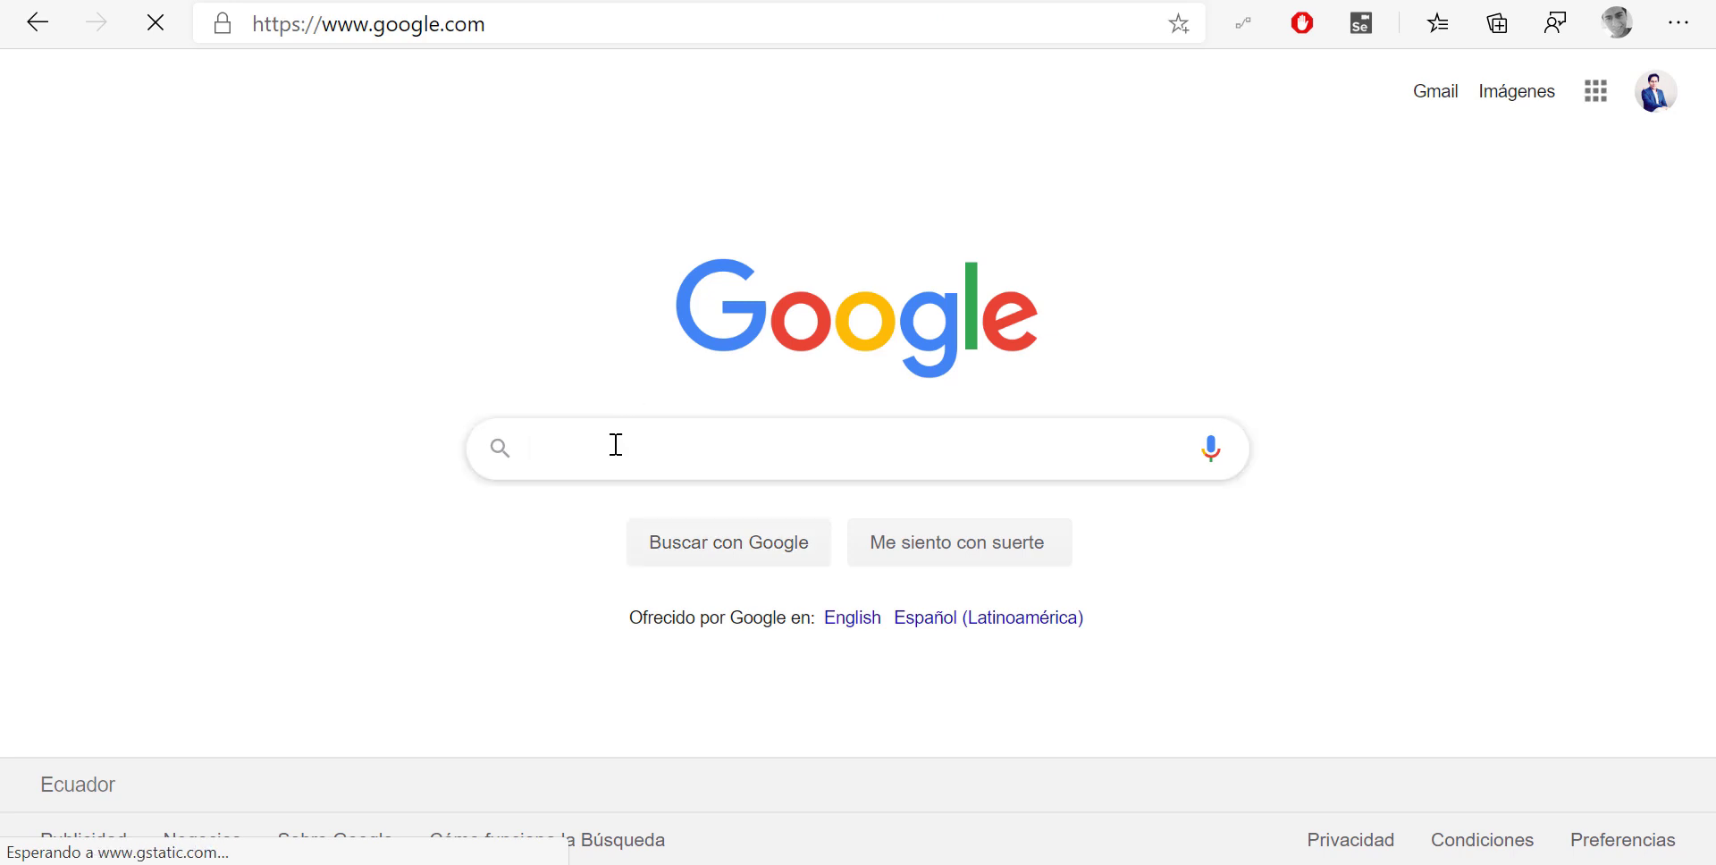
Search 'top 3 power automate updates' and copy the Power Automate product-updates blog URL
{"action": "left_click", "coordinate": [616, 444]}
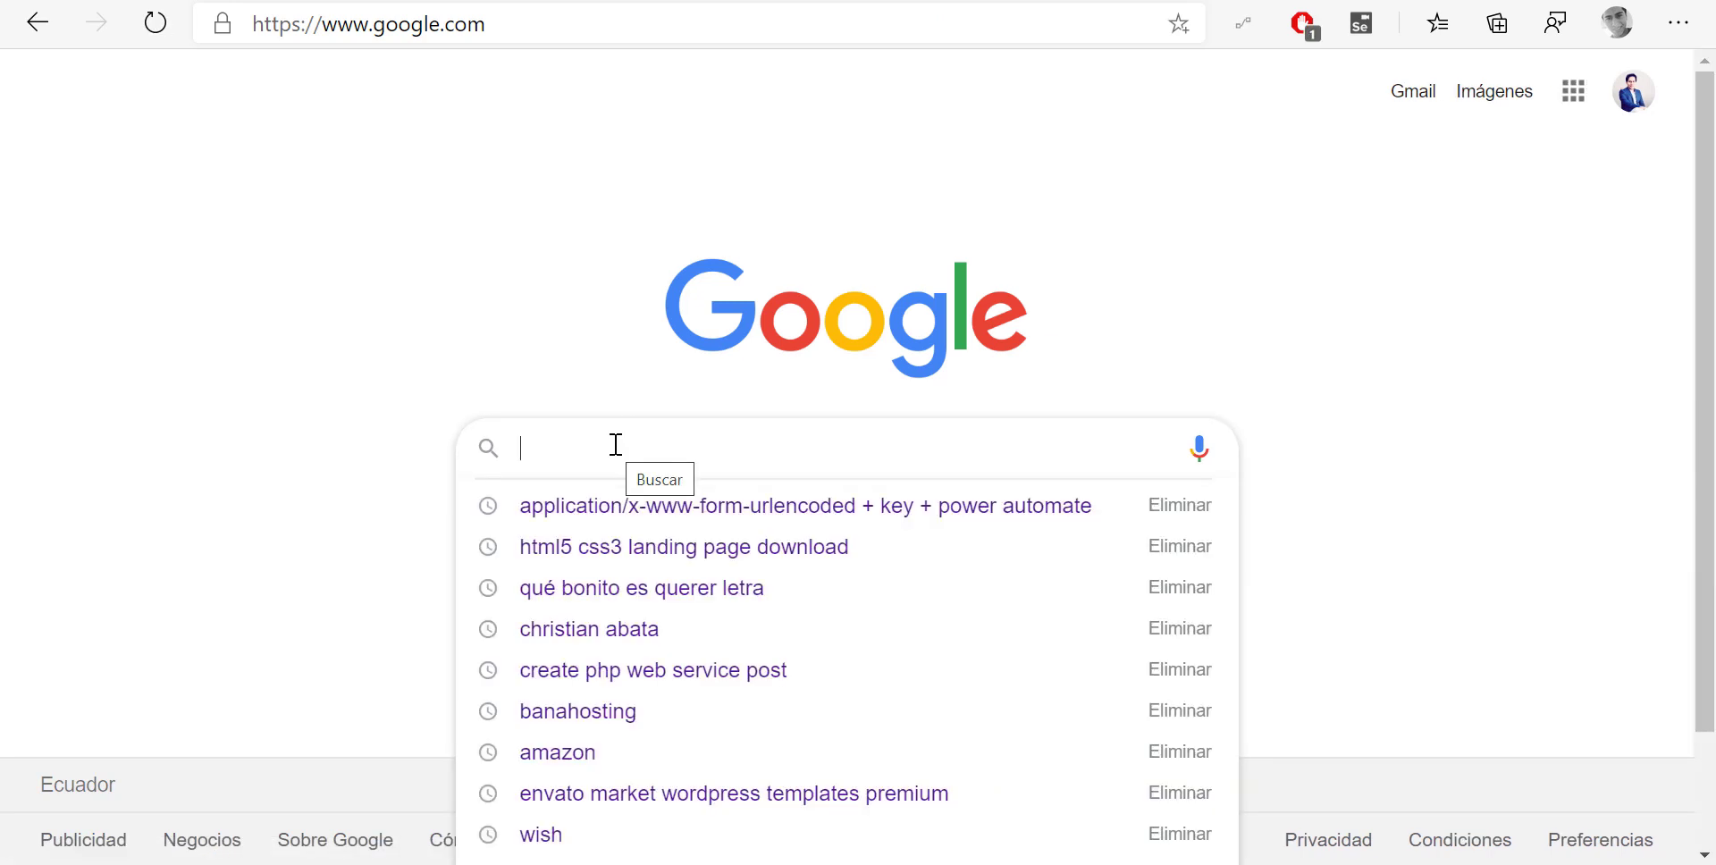
{"action": "type", "text": "top 3"}
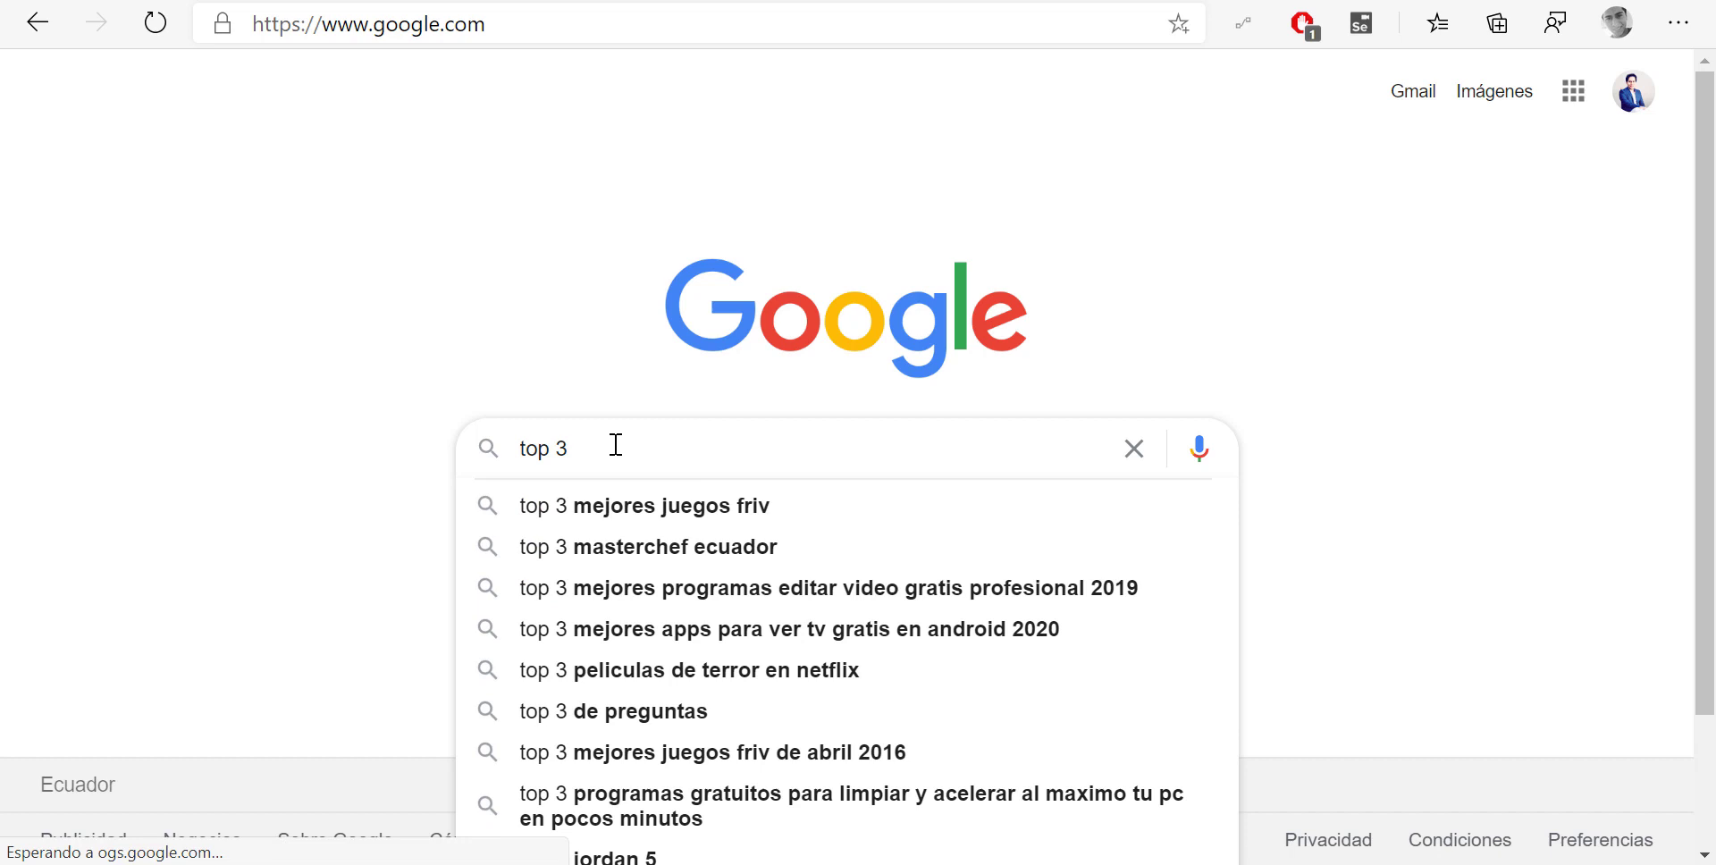
{"action": "type", "text": " power auto"}
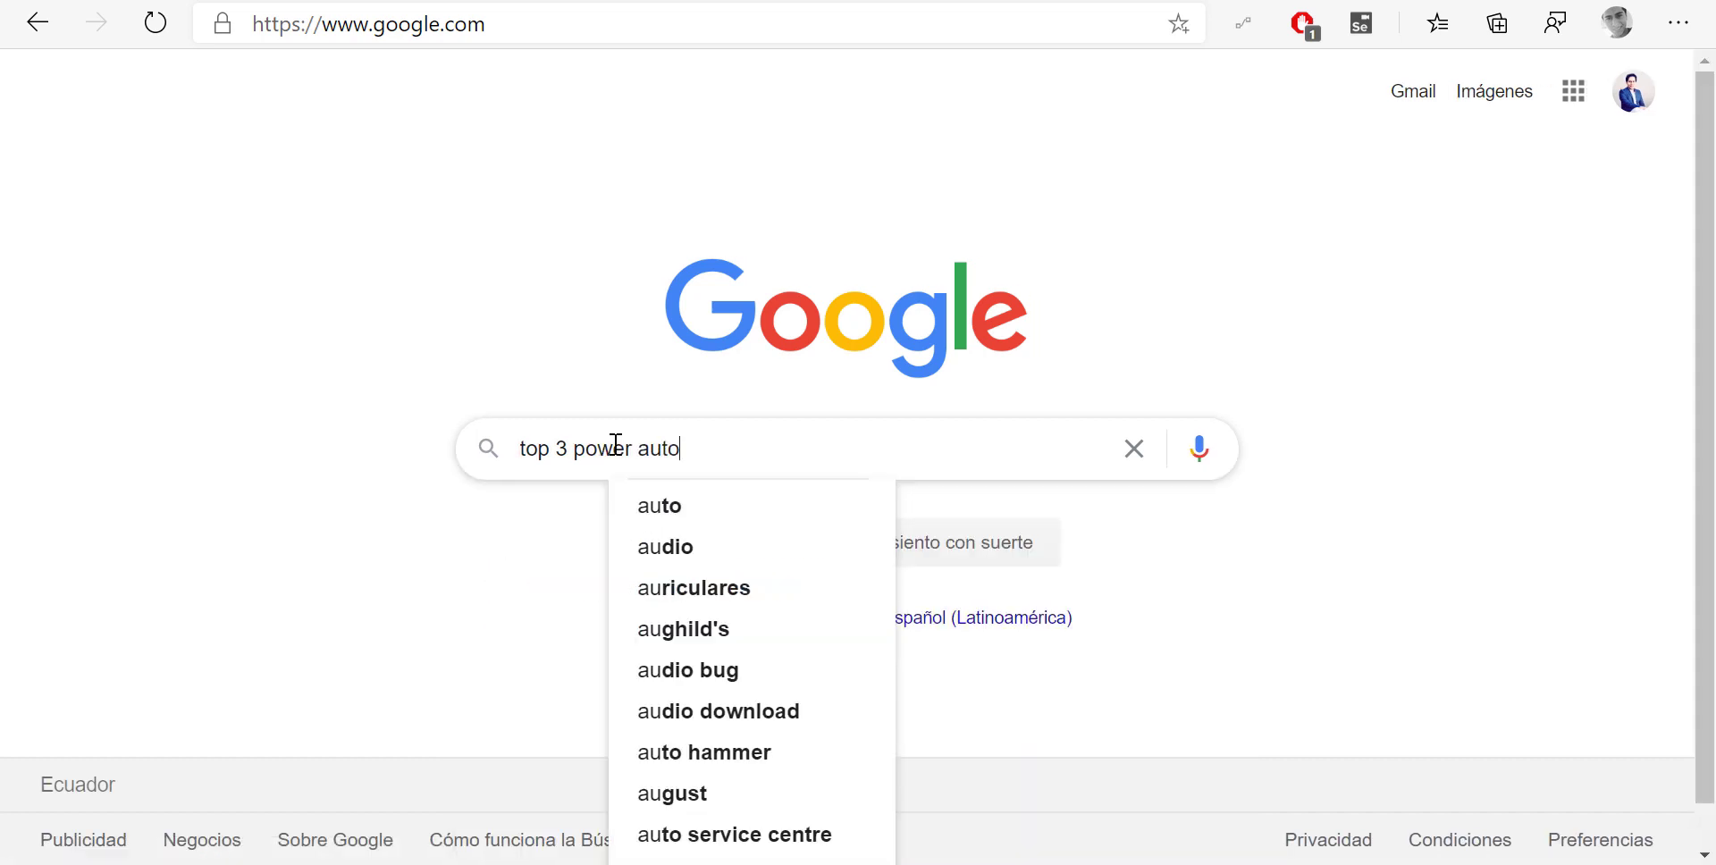
{"action": "type", "text": "mate updat"}
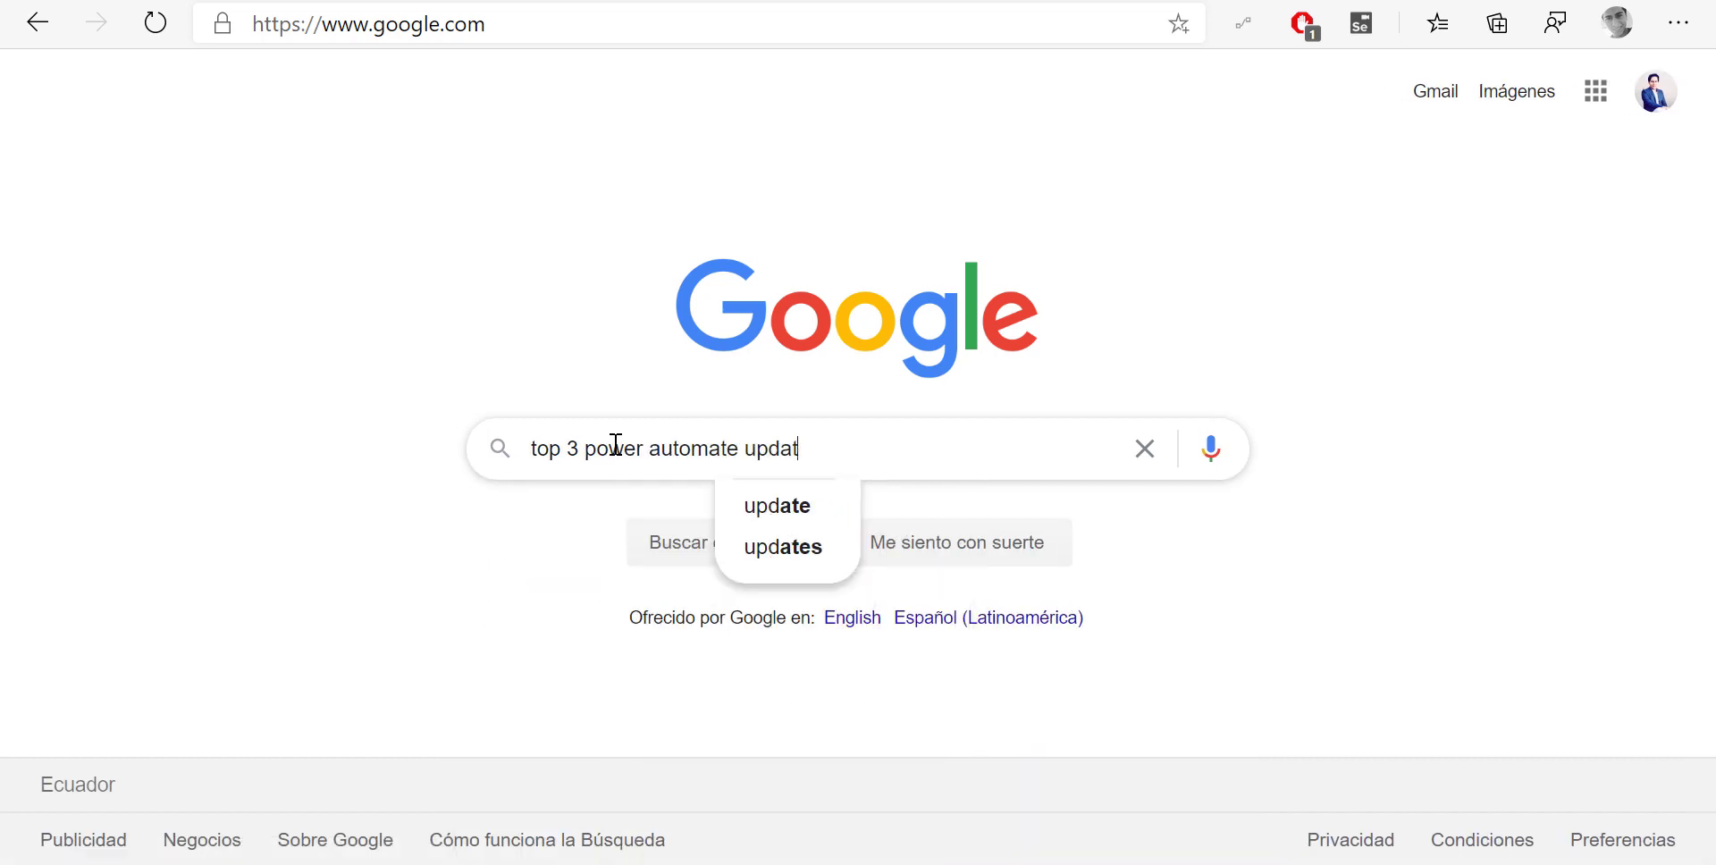
{"action": "type", "text": "es"}
{"action": "key", "text": "Return"}
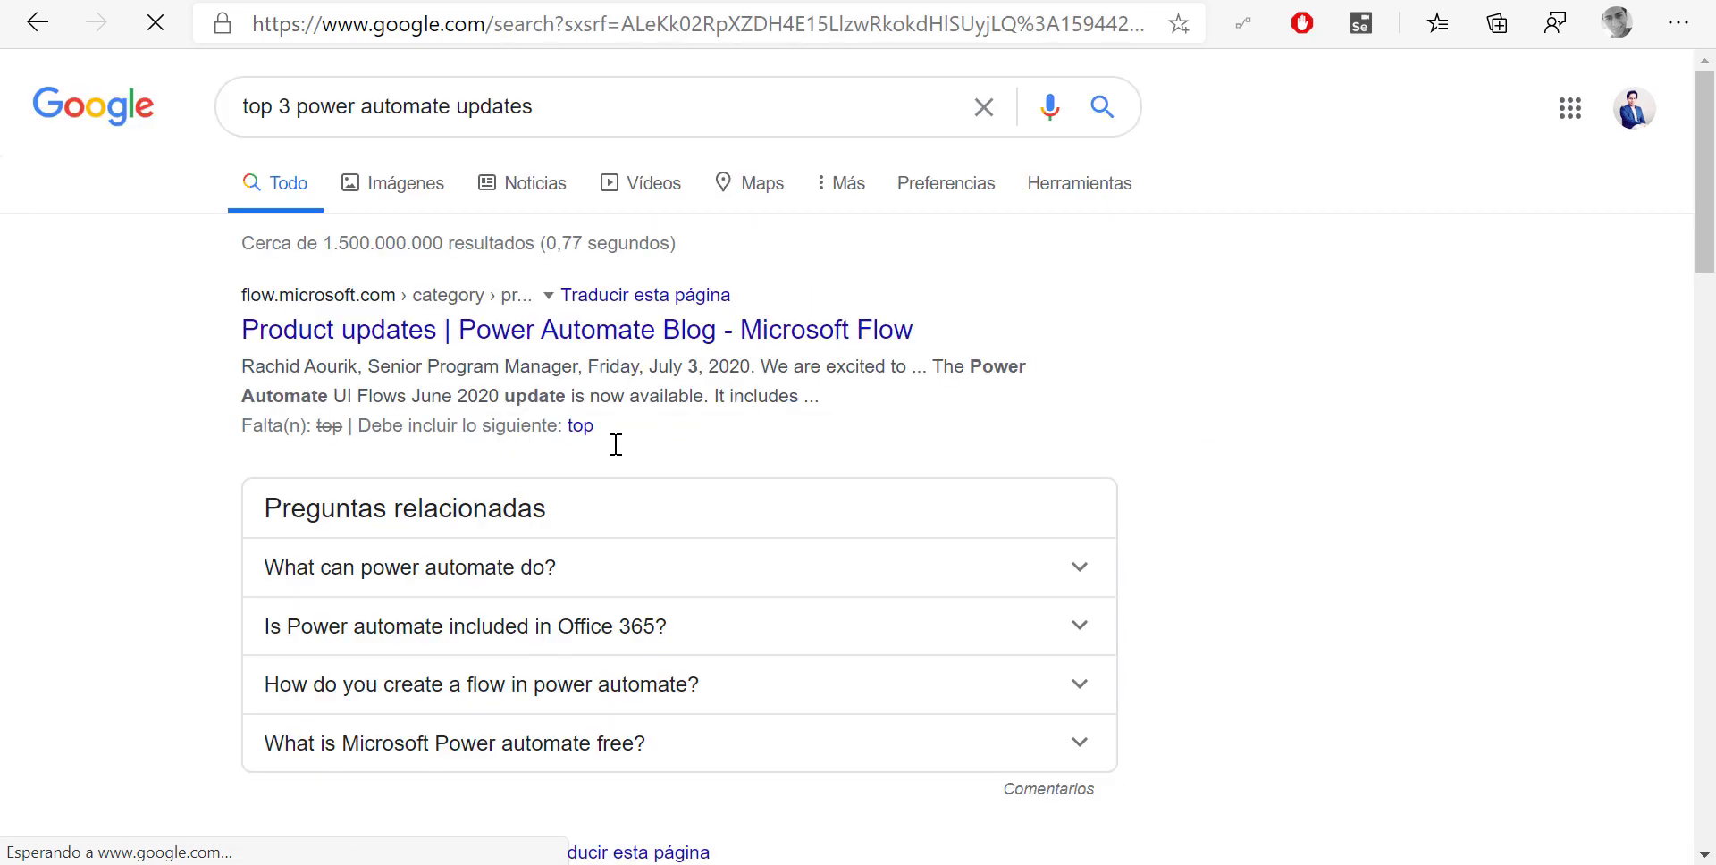
{"action": "left_click", "coordinate": [564, 33]}
{"action": "key", "text": "ctrl+c"}
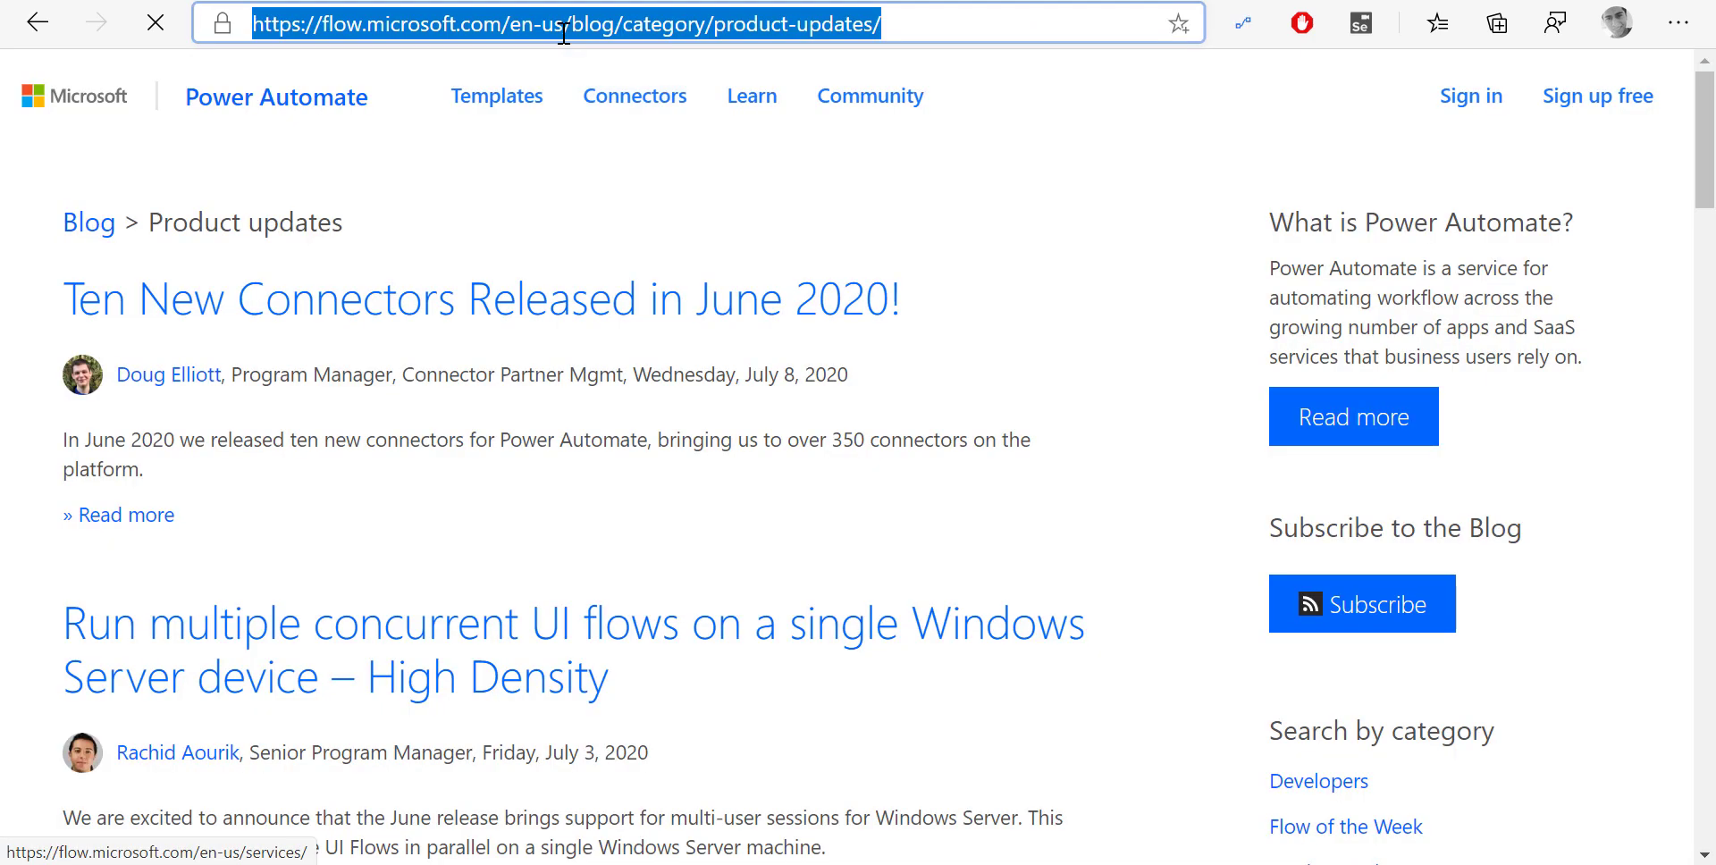
{"action": "key", "text": "ctrl+Tab"}
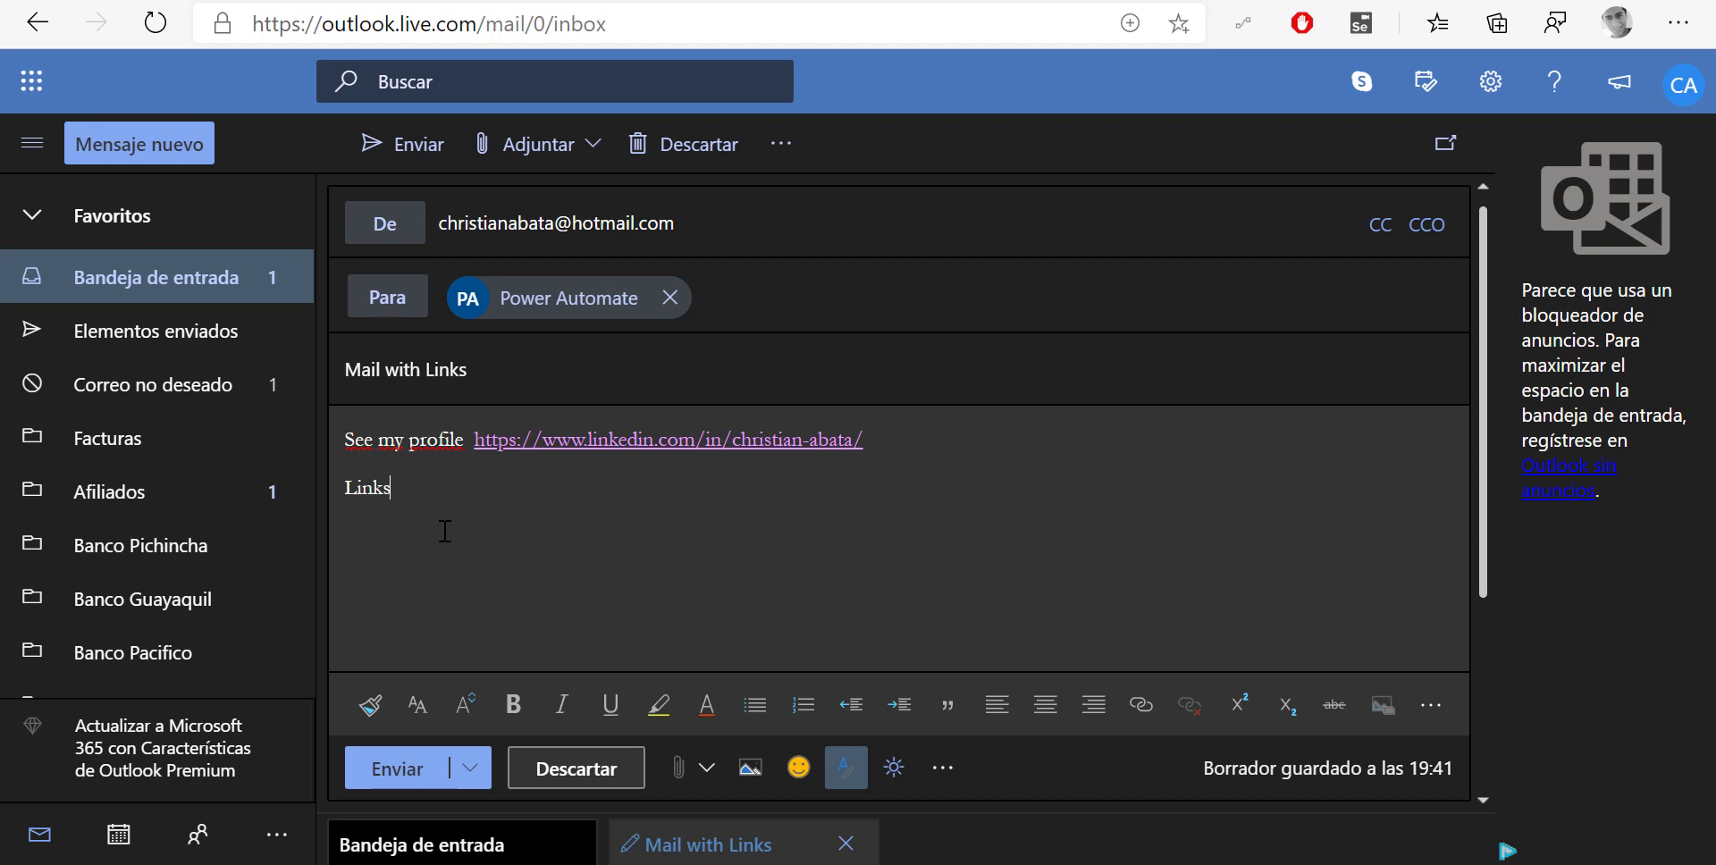
Add 'to top 3 power automate updates' linked to the product-updates blog, then send the email
{"action": "type", "text": "to top 3 power automate update"}
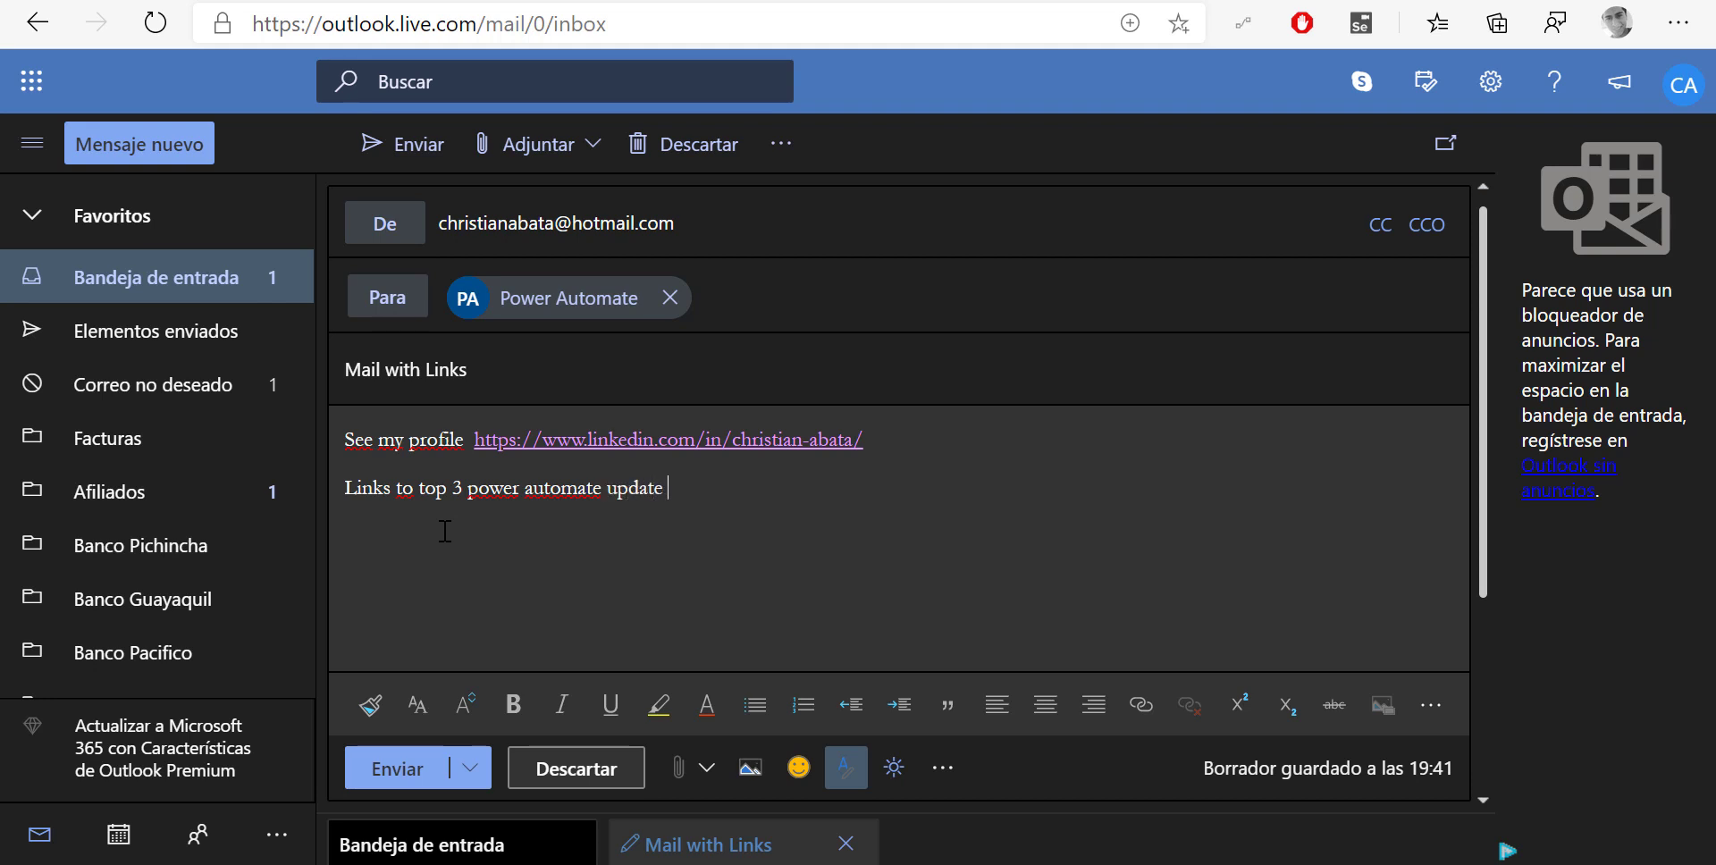
{"action": "key", "text": "BackSpace"}
{"action": "type", "text": "s"}
{"action": "left_click", "coordinate": [1142, 705]}
{"action": "key", "text": "ctrl+v"}
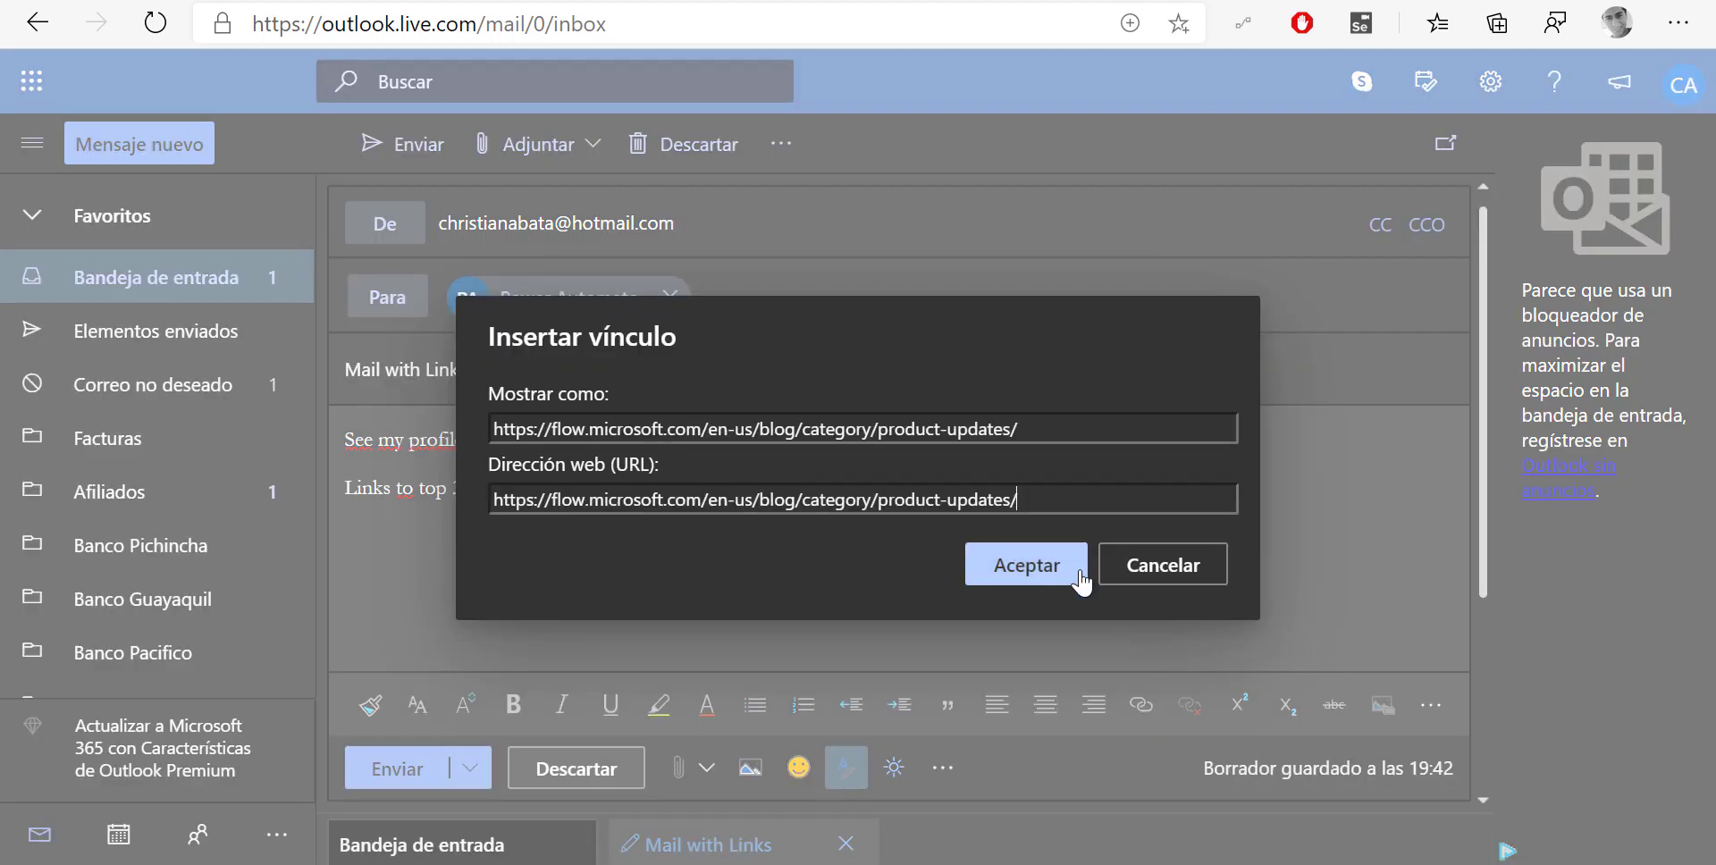
{"action": "left_click", "coordinate": [1077, 572]}
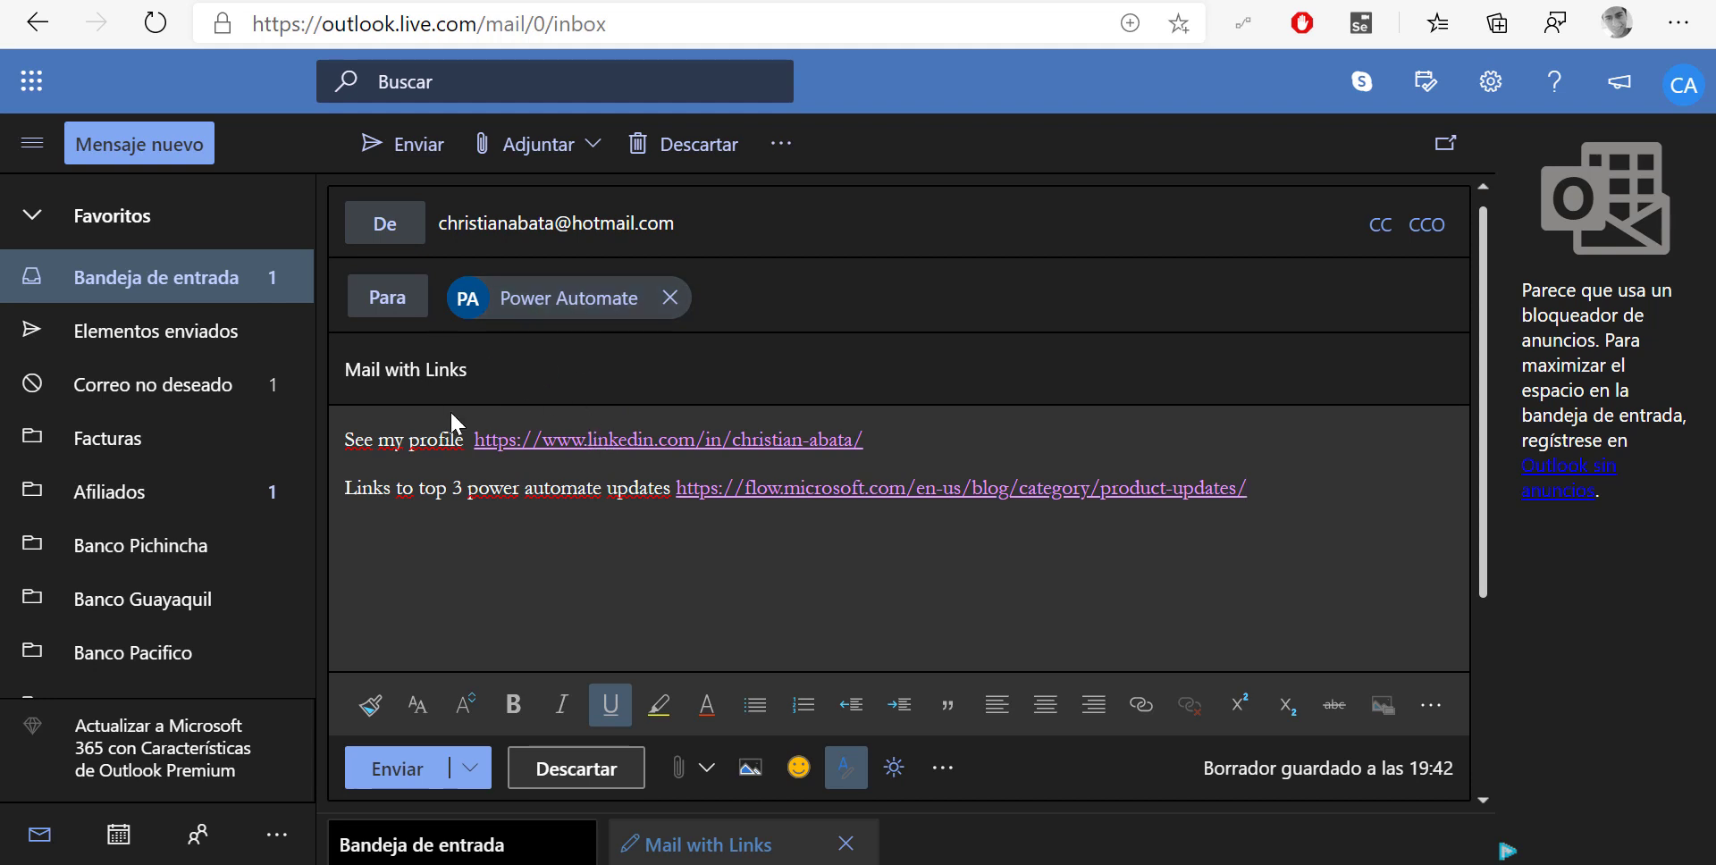
{"action": "left_click", "coordinate": [422, 784]}
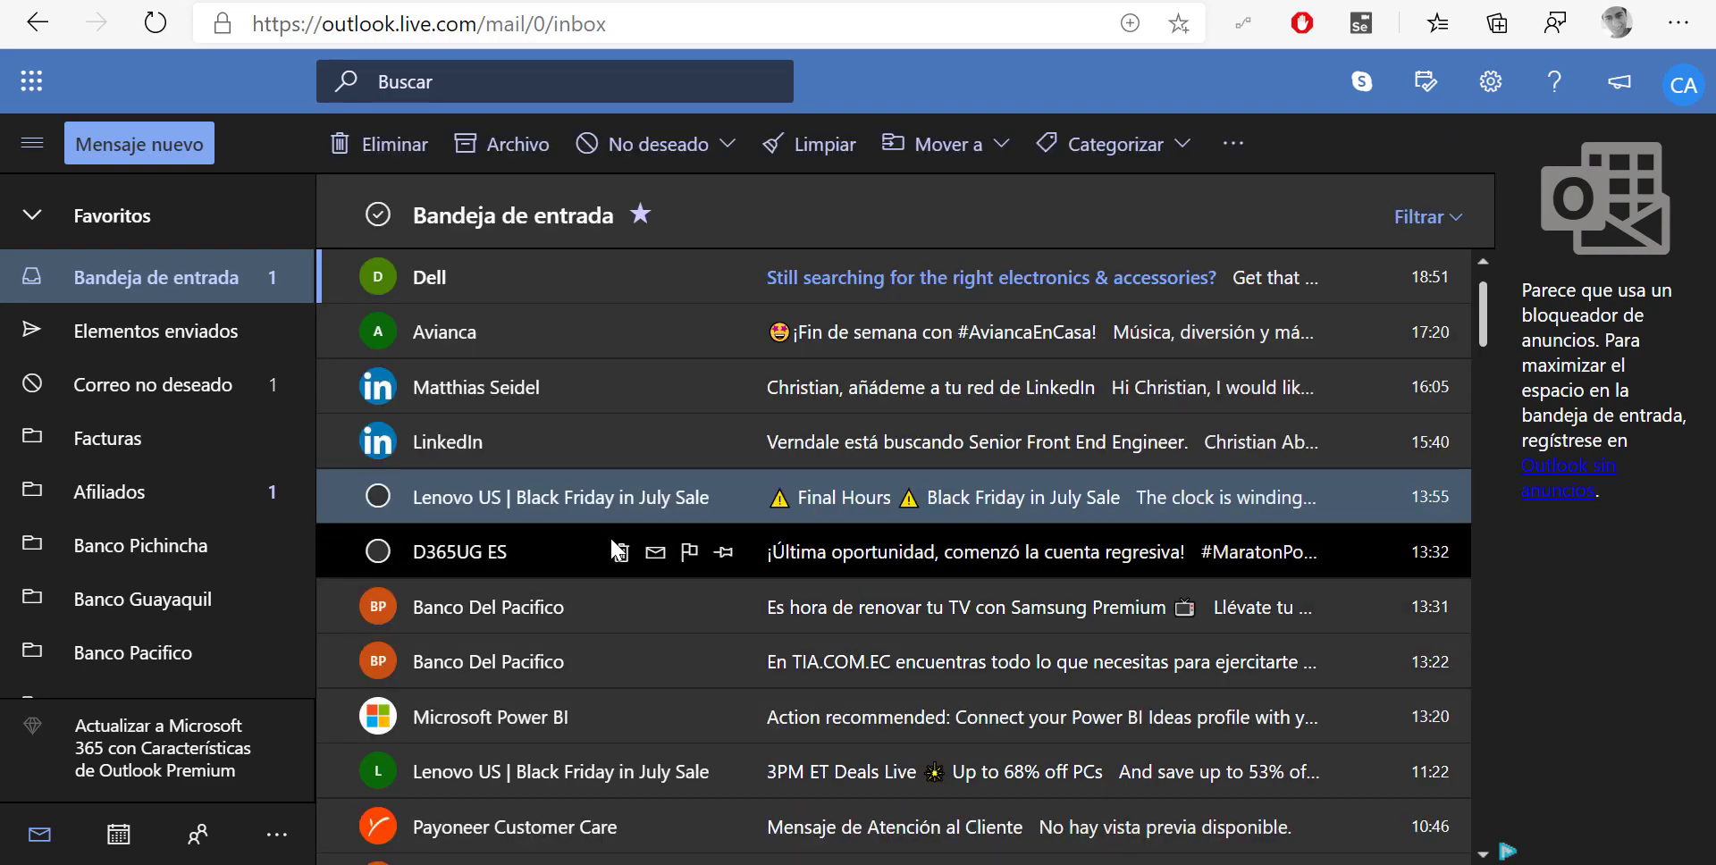
Confirm 'Mail with Links' reached the inbox, then view the Link flow's successful run
{"action": "key", "text": "alt+Tab"}
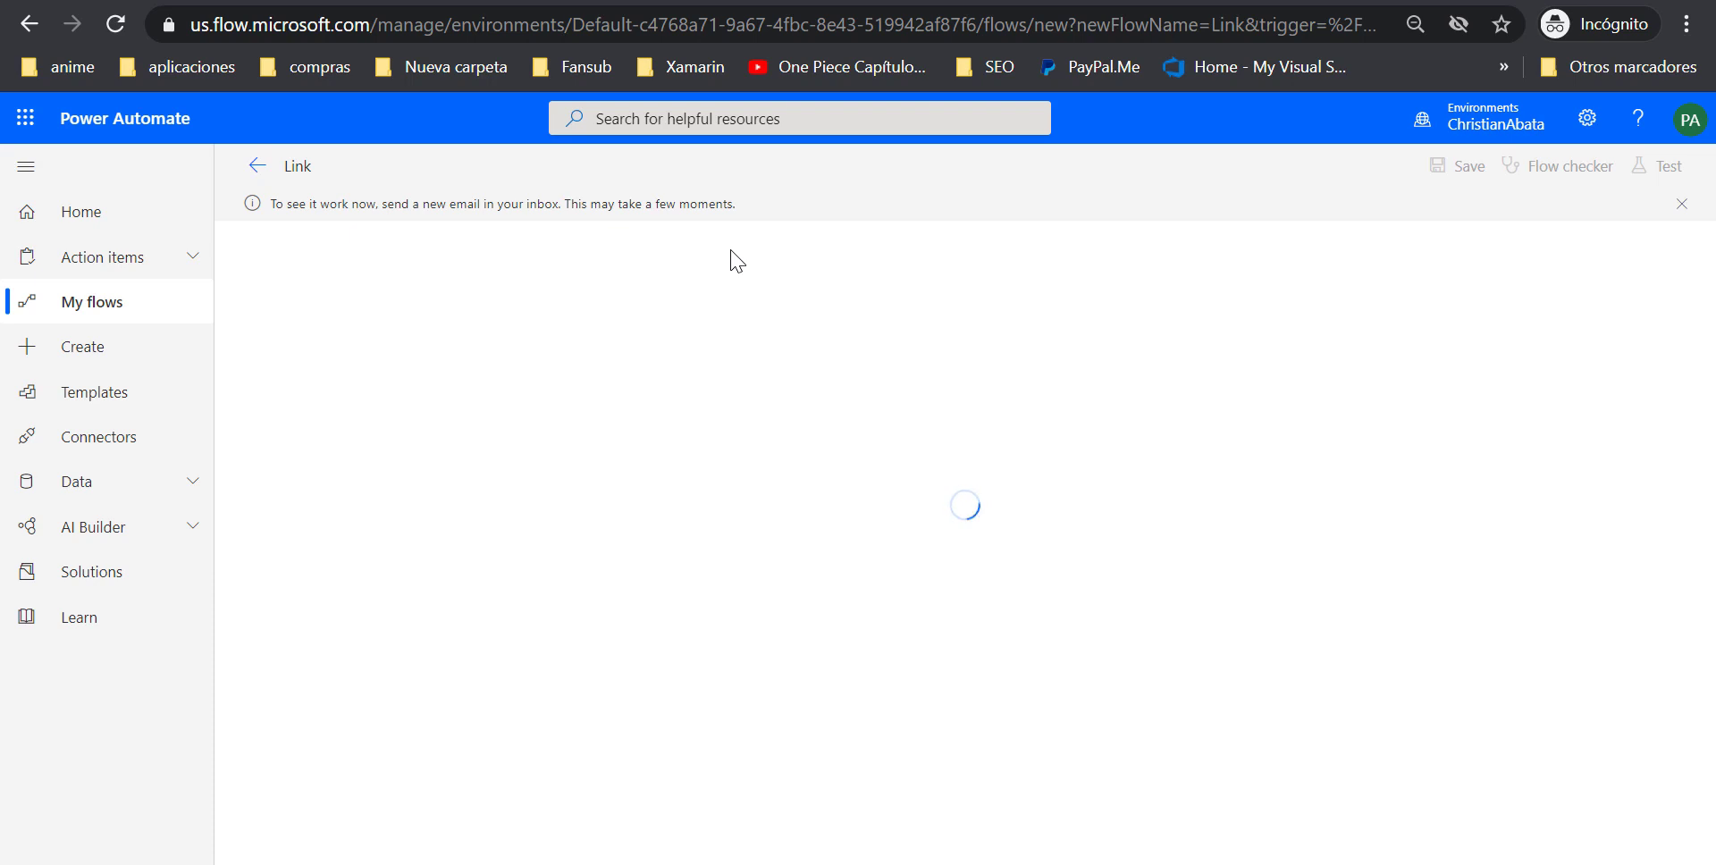
{"action": "key", "text": "alt+Tab"}
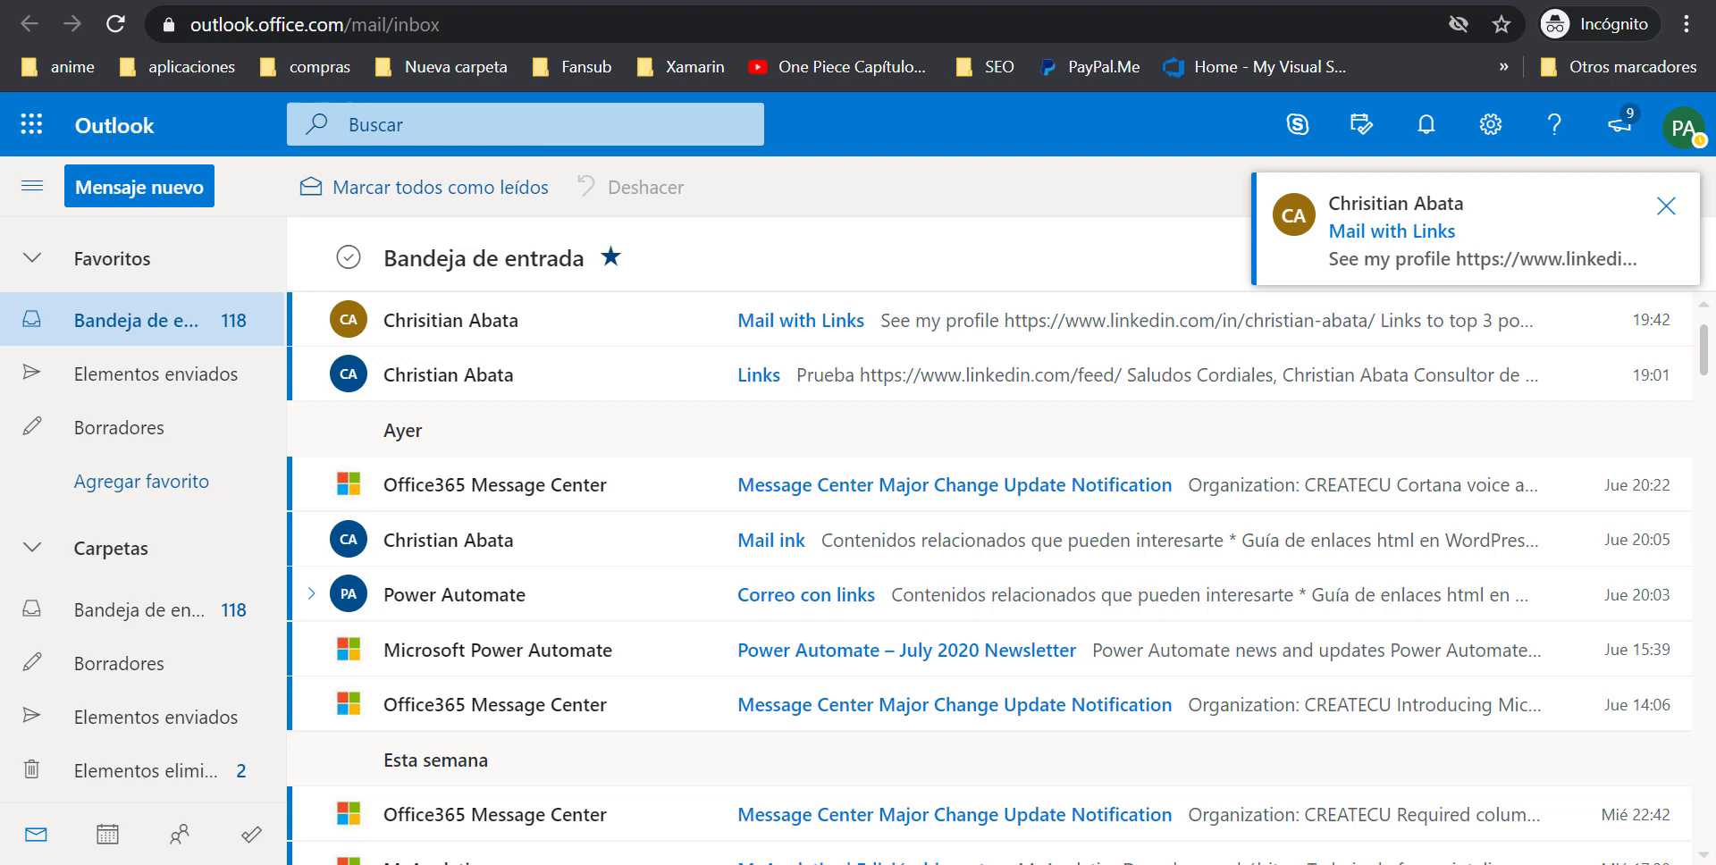
{"action": "left_click", "coordinate": [1028, 2]}
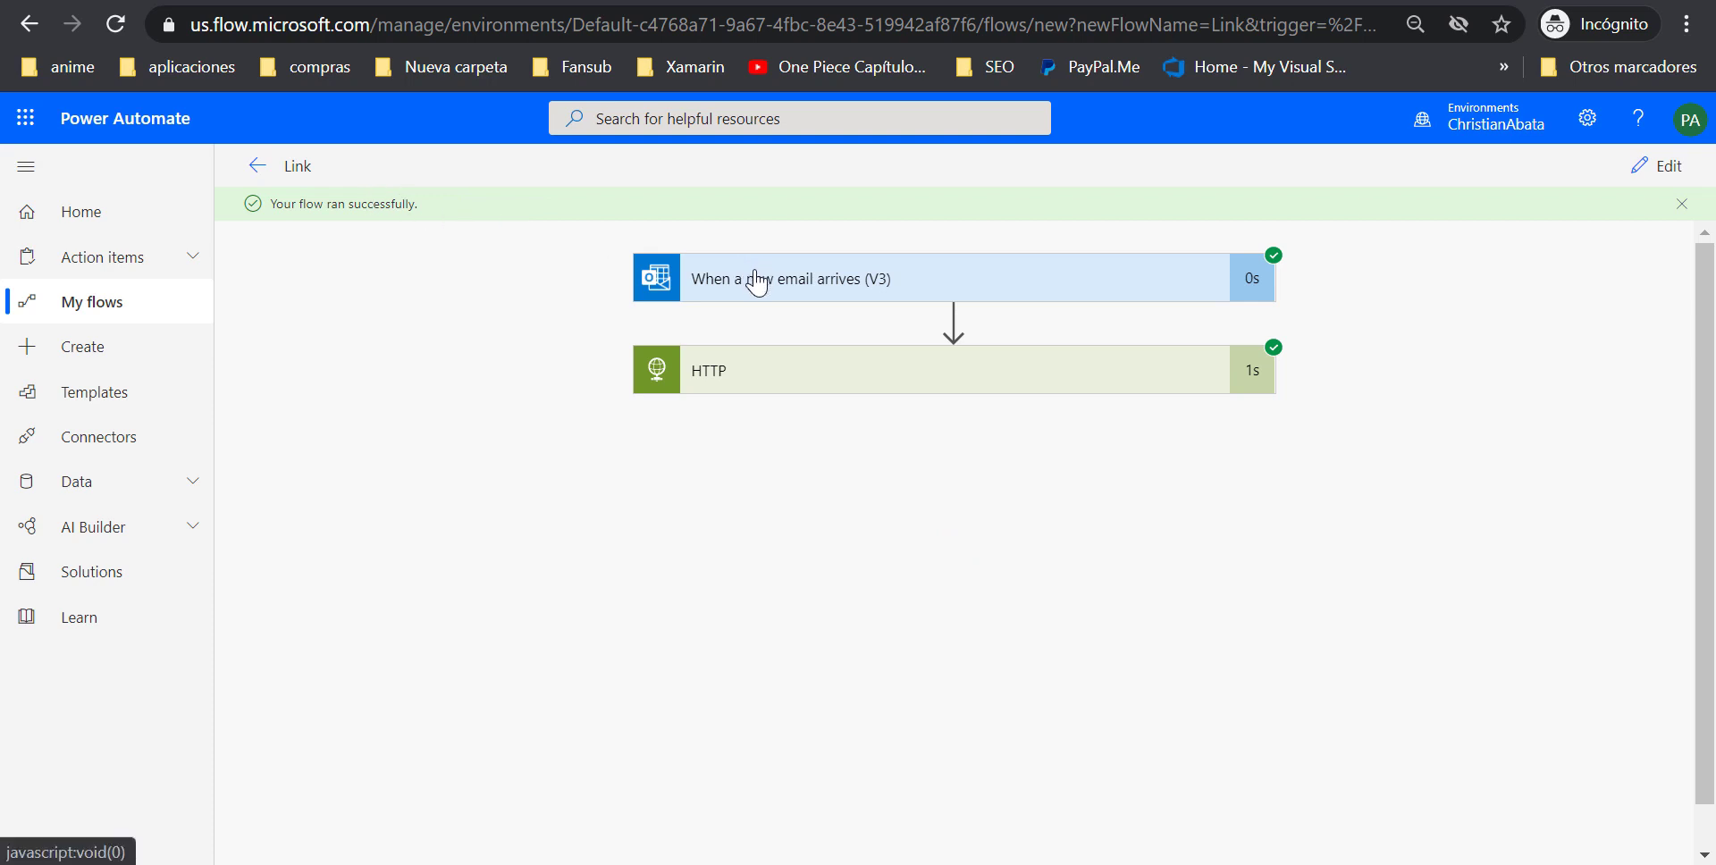
Expand and collapse the email trigger's run details, then show the HTTP step's POST inputs
{"action": "left_click", "coordinate": [784, 284]}
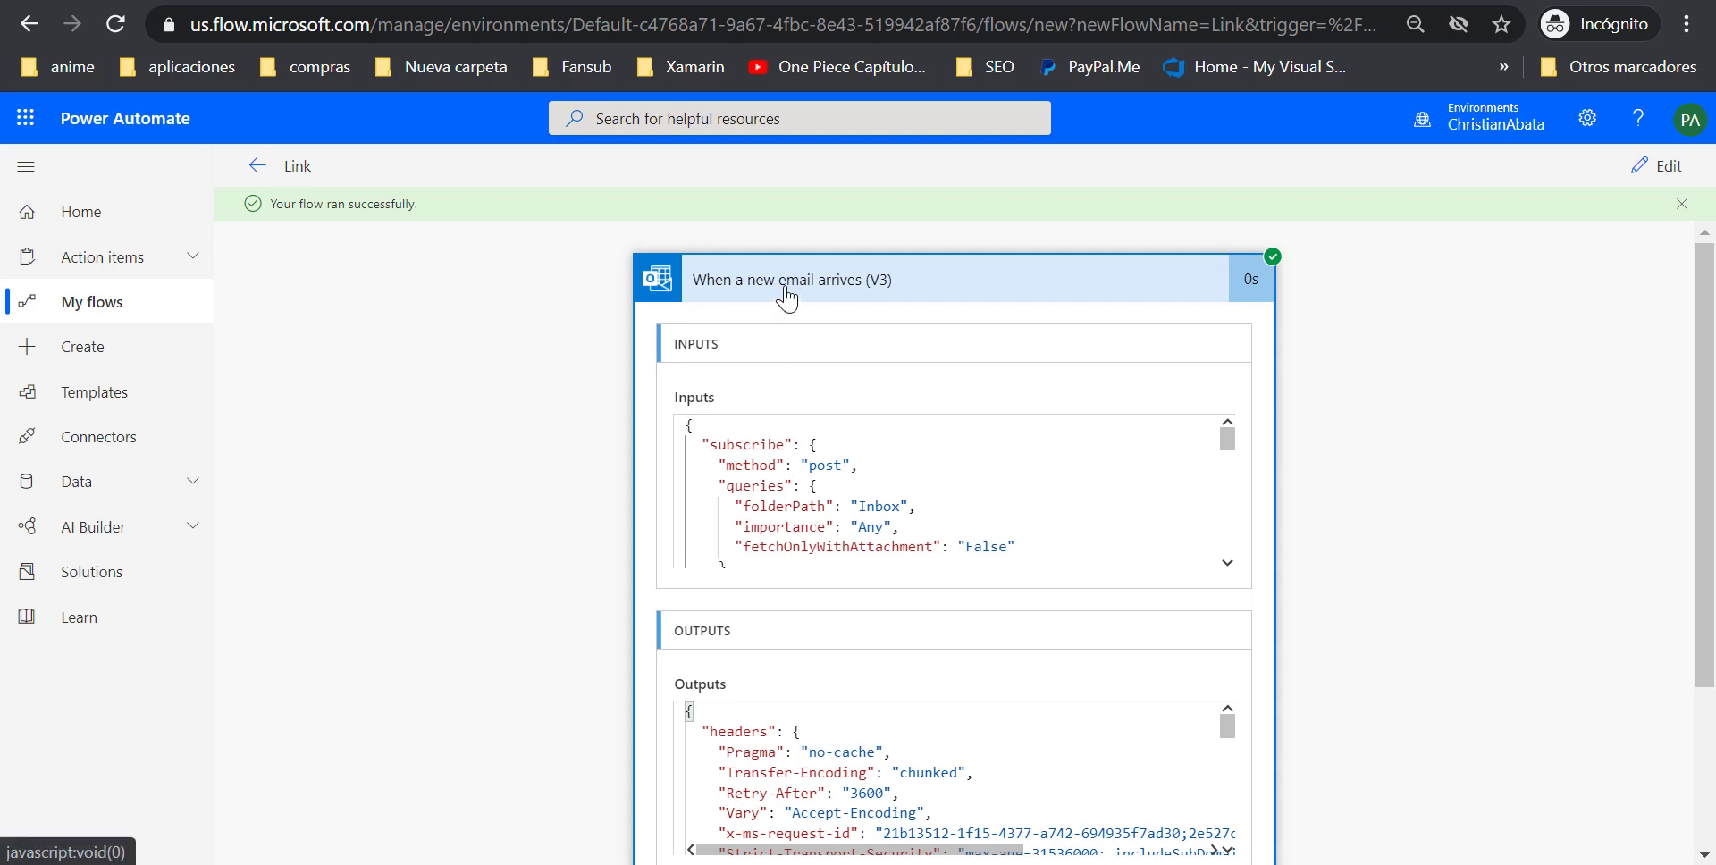
{"action": "left_click", "coordinate": [786, 293]}
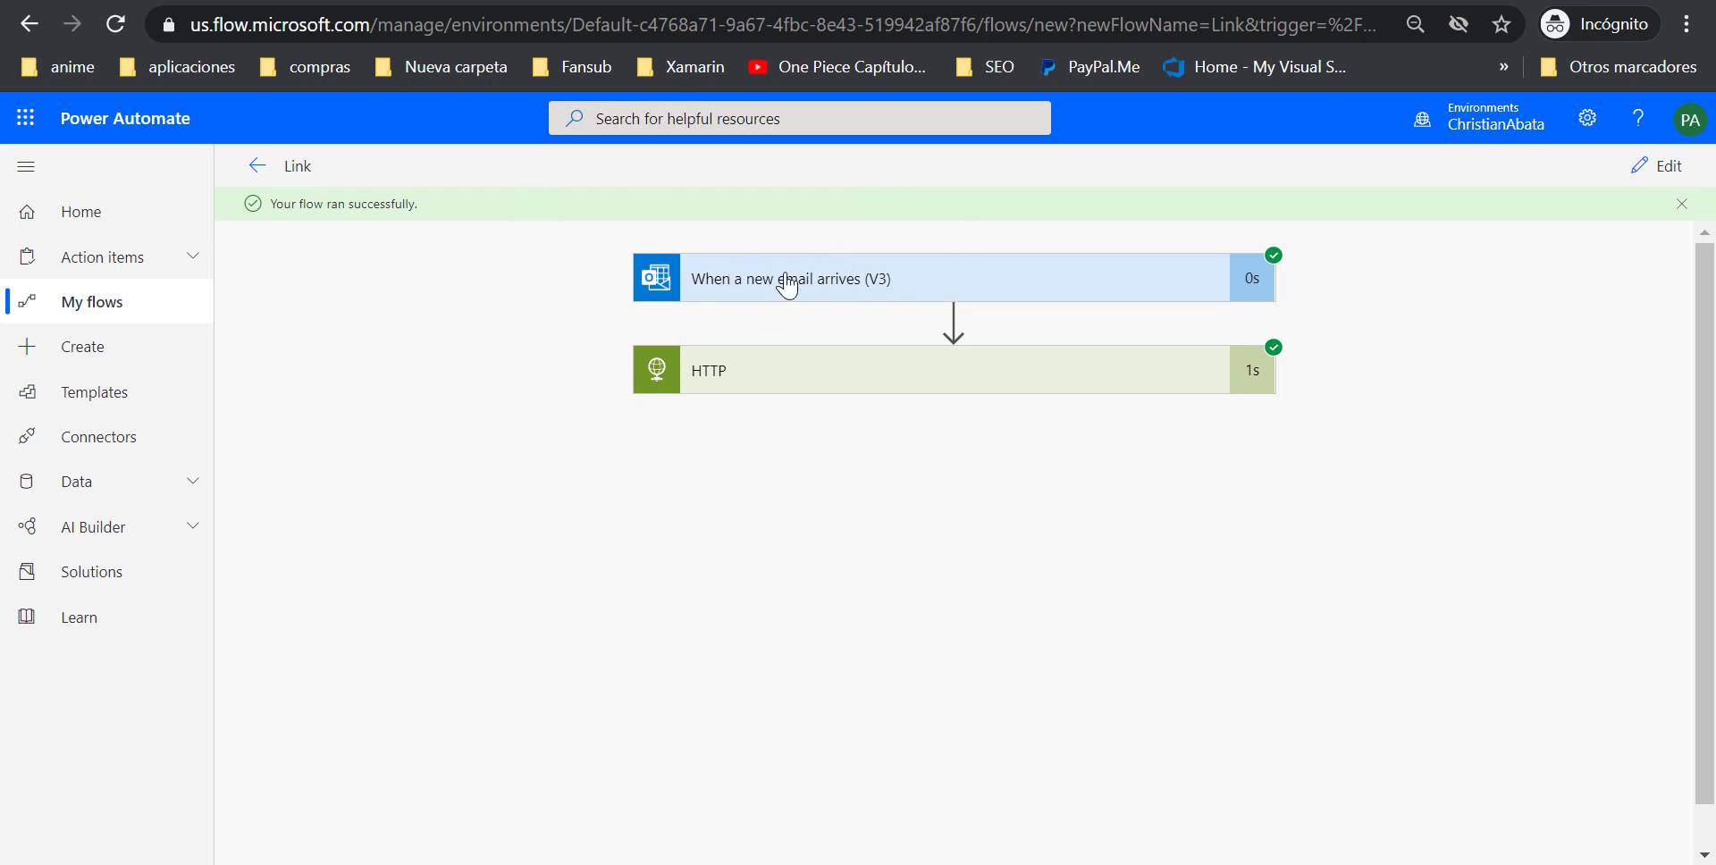
{"action": "left_click", "coordinate": [790, 387]}
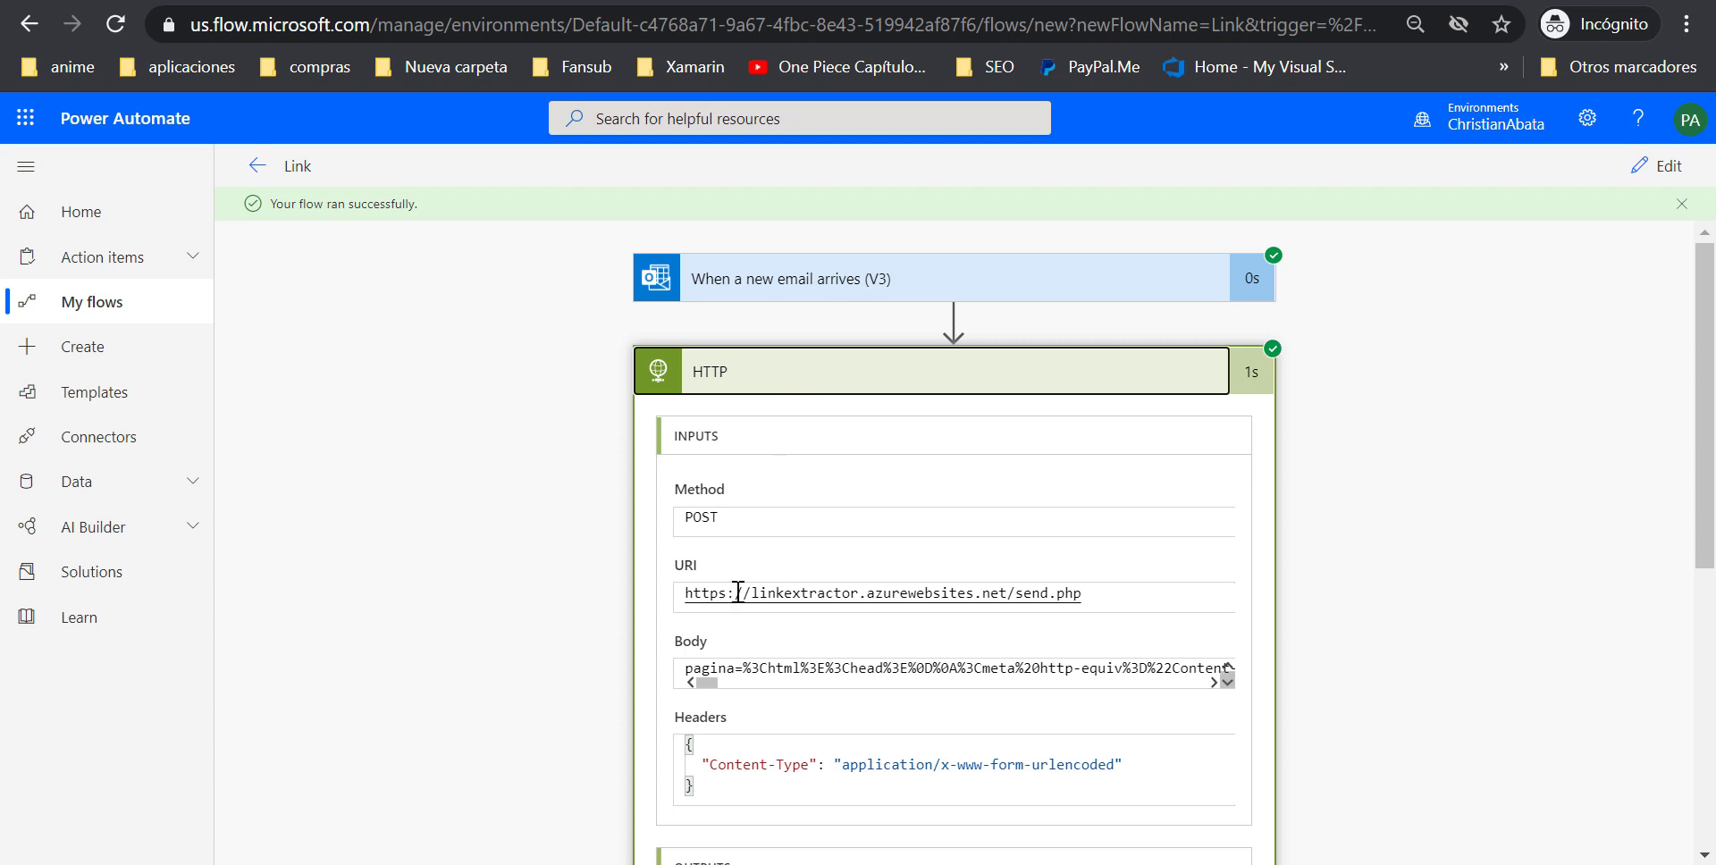
Inspect the extracted links in the HTTP output body, then reopen the trigger's run details
{"action": "left_click_drag", "start_coordinate": [738, 593], "coordinate": [1058, 555]}
{"action": "scroll", "coordinate": [487, 352], "scroll_direction": "down", "scroll_amount": 6}
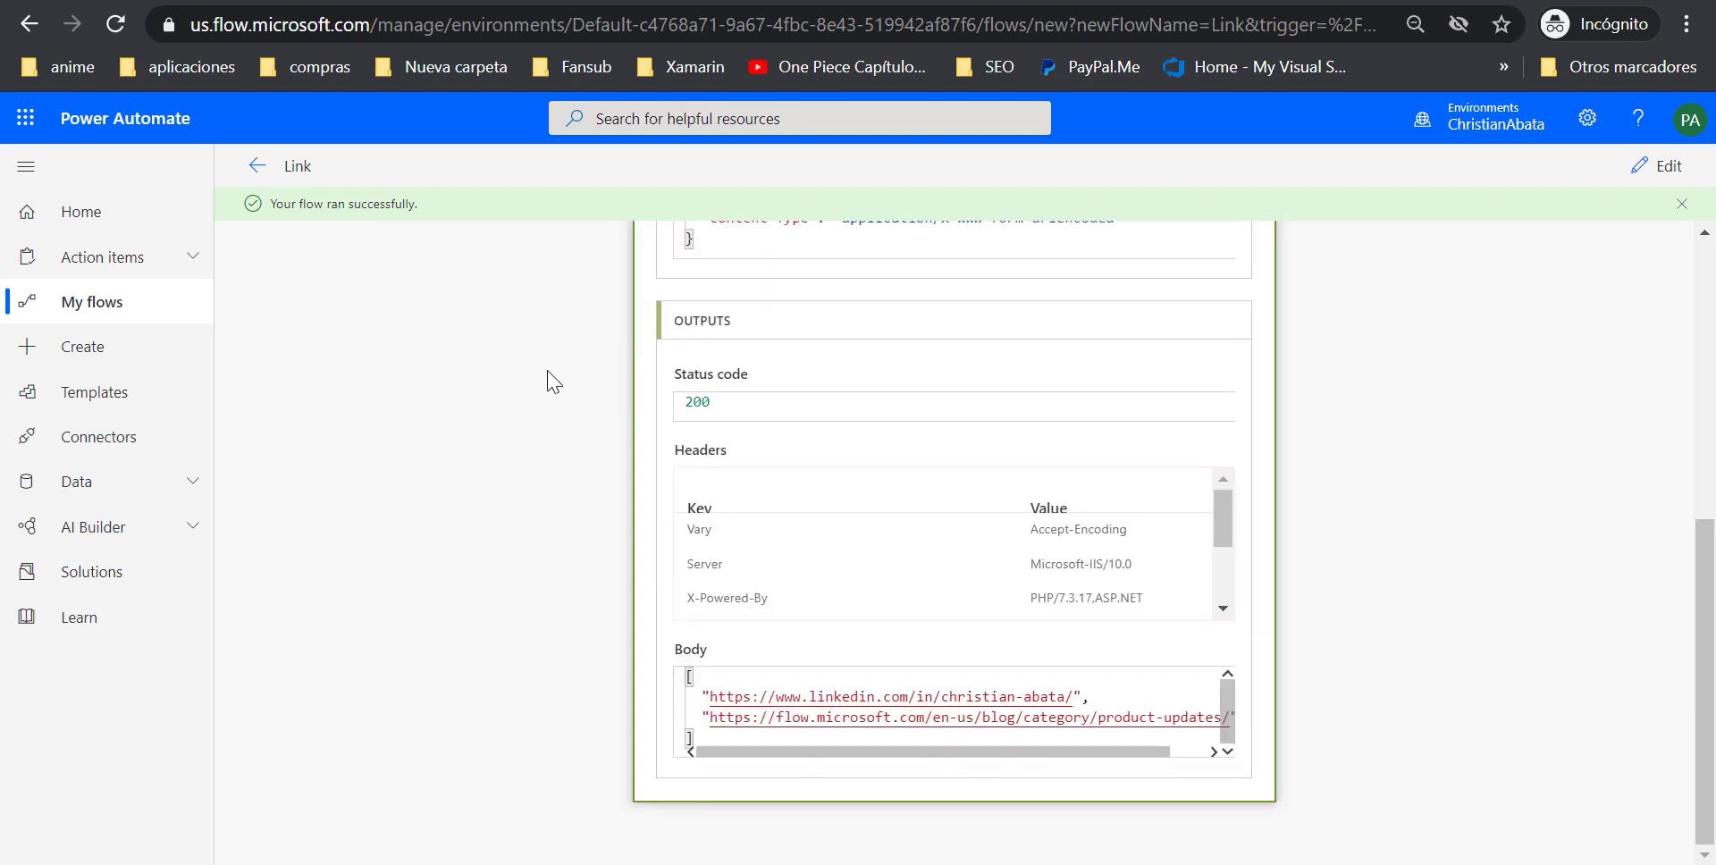
{"action": "left_click", "coordinate": [727, 697]}
{"action": "left_click", "coordinate": [758, 734]}
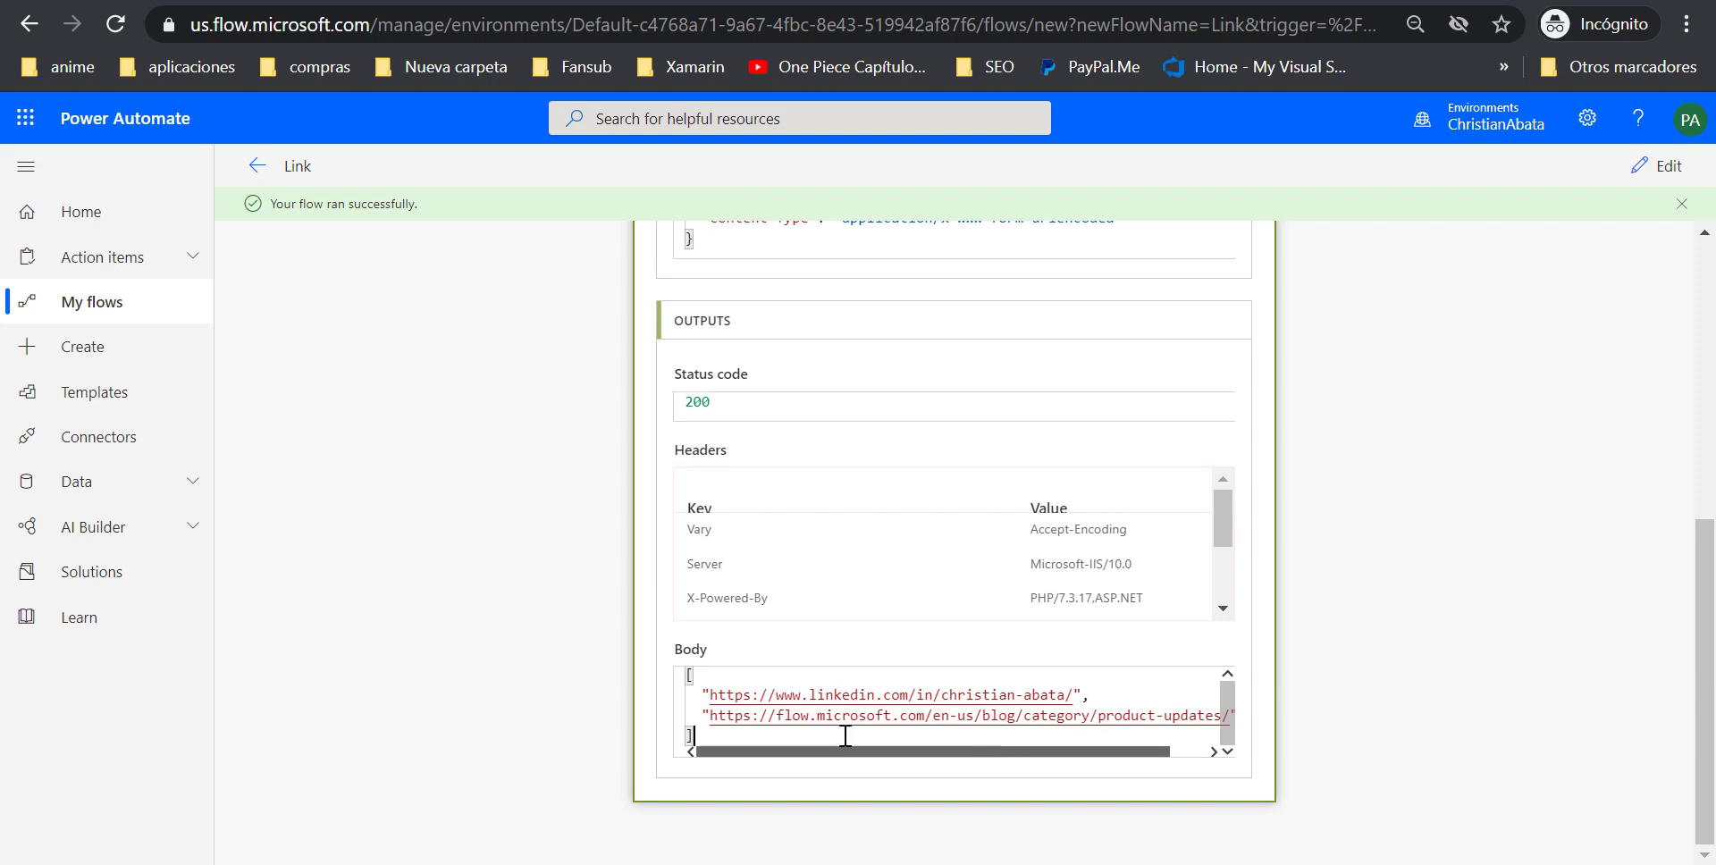
{"action": "scroll", "coordinate": [715, 563], "scroll_direction": "up", "scroll_amount": 6}
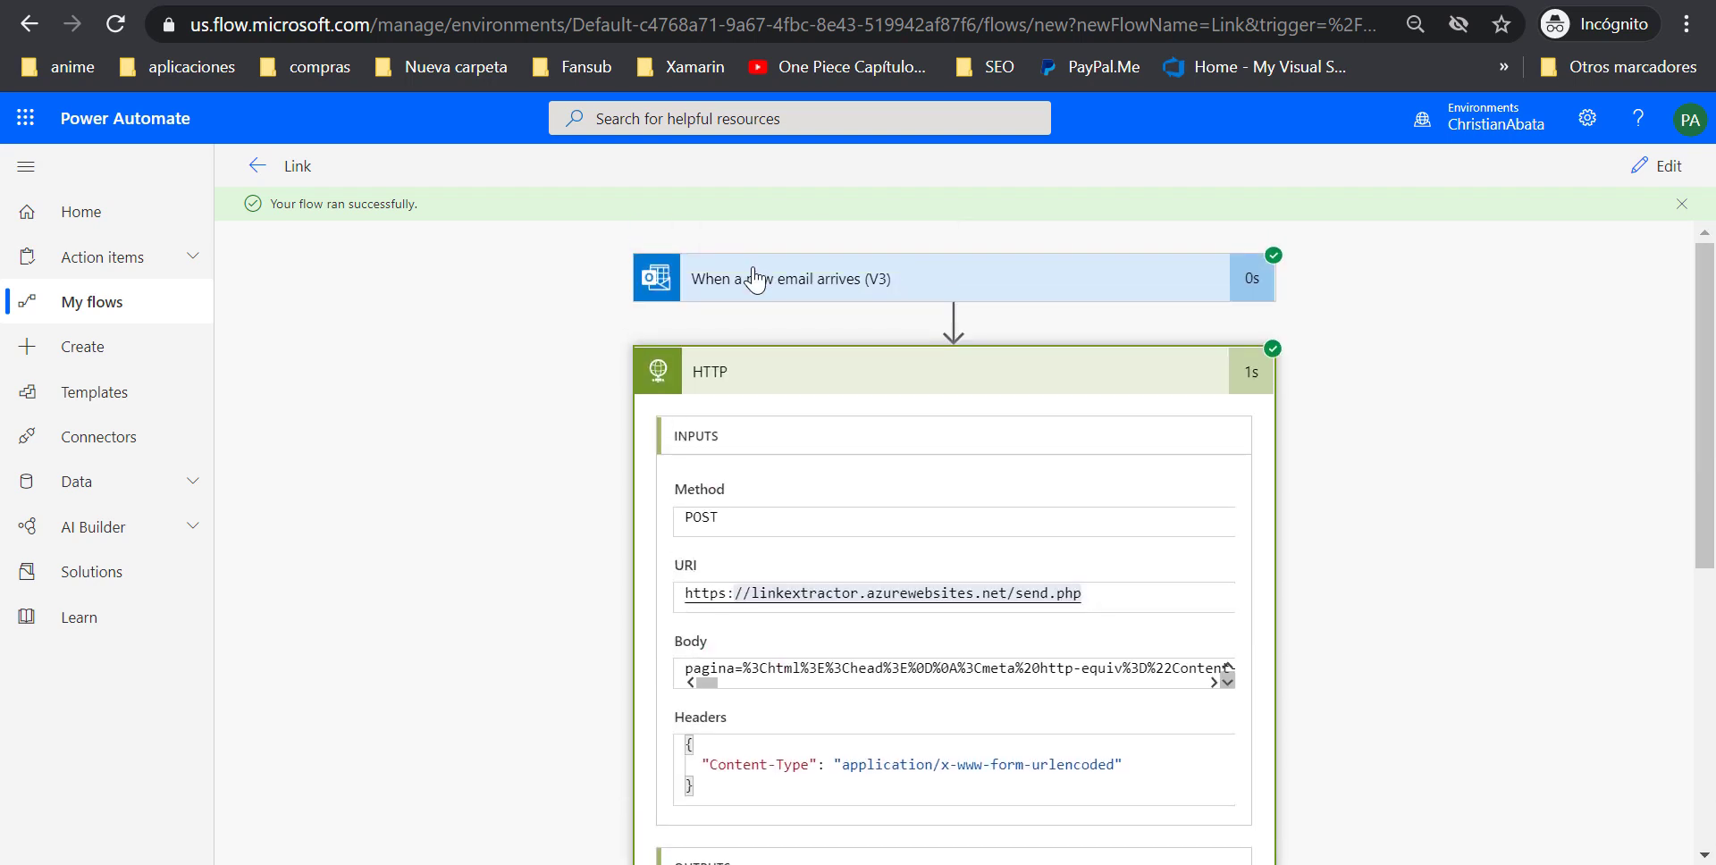
{"action": "left_click", "coordinate": [755, 279]}
Select the LinkedIn profile and product-updates blog links in the HTTP output body
{"action": "scroll", "coordinate": [599, 679], "scroll_direction": "down", "scroll_amount": 2}
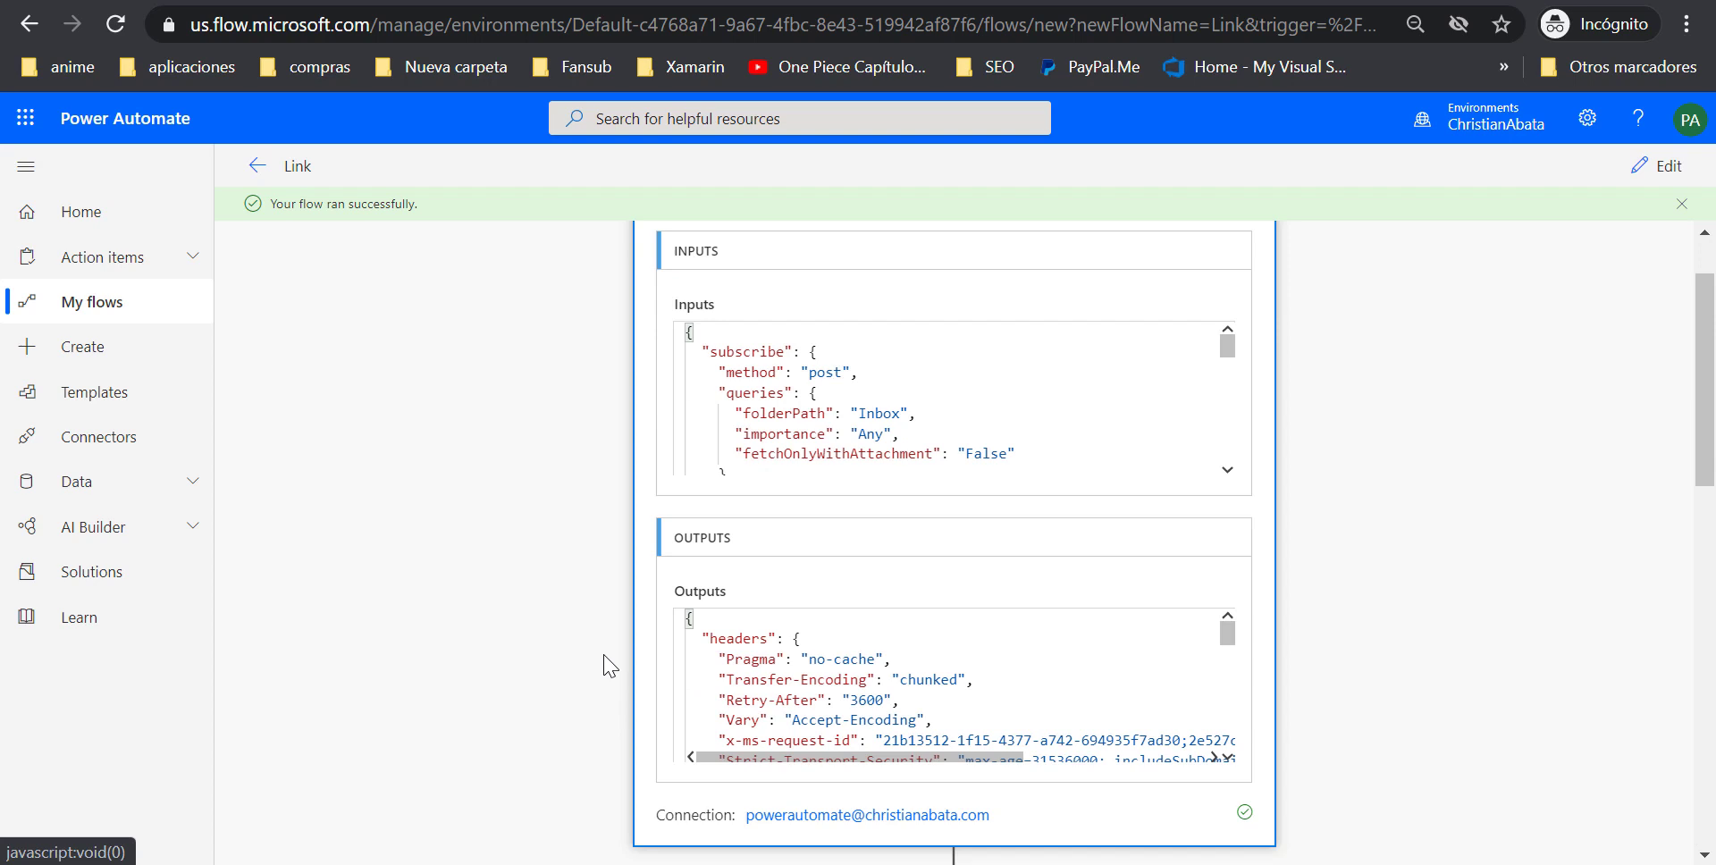
{"action": "scroll", "coordinate": [769, 616], "scroll_direction": "down", "scroll_amount": 3}
{"action": "scroll", "coordinate": [575, 563], "scroll_direction": "down", "scroll_amount": 5}
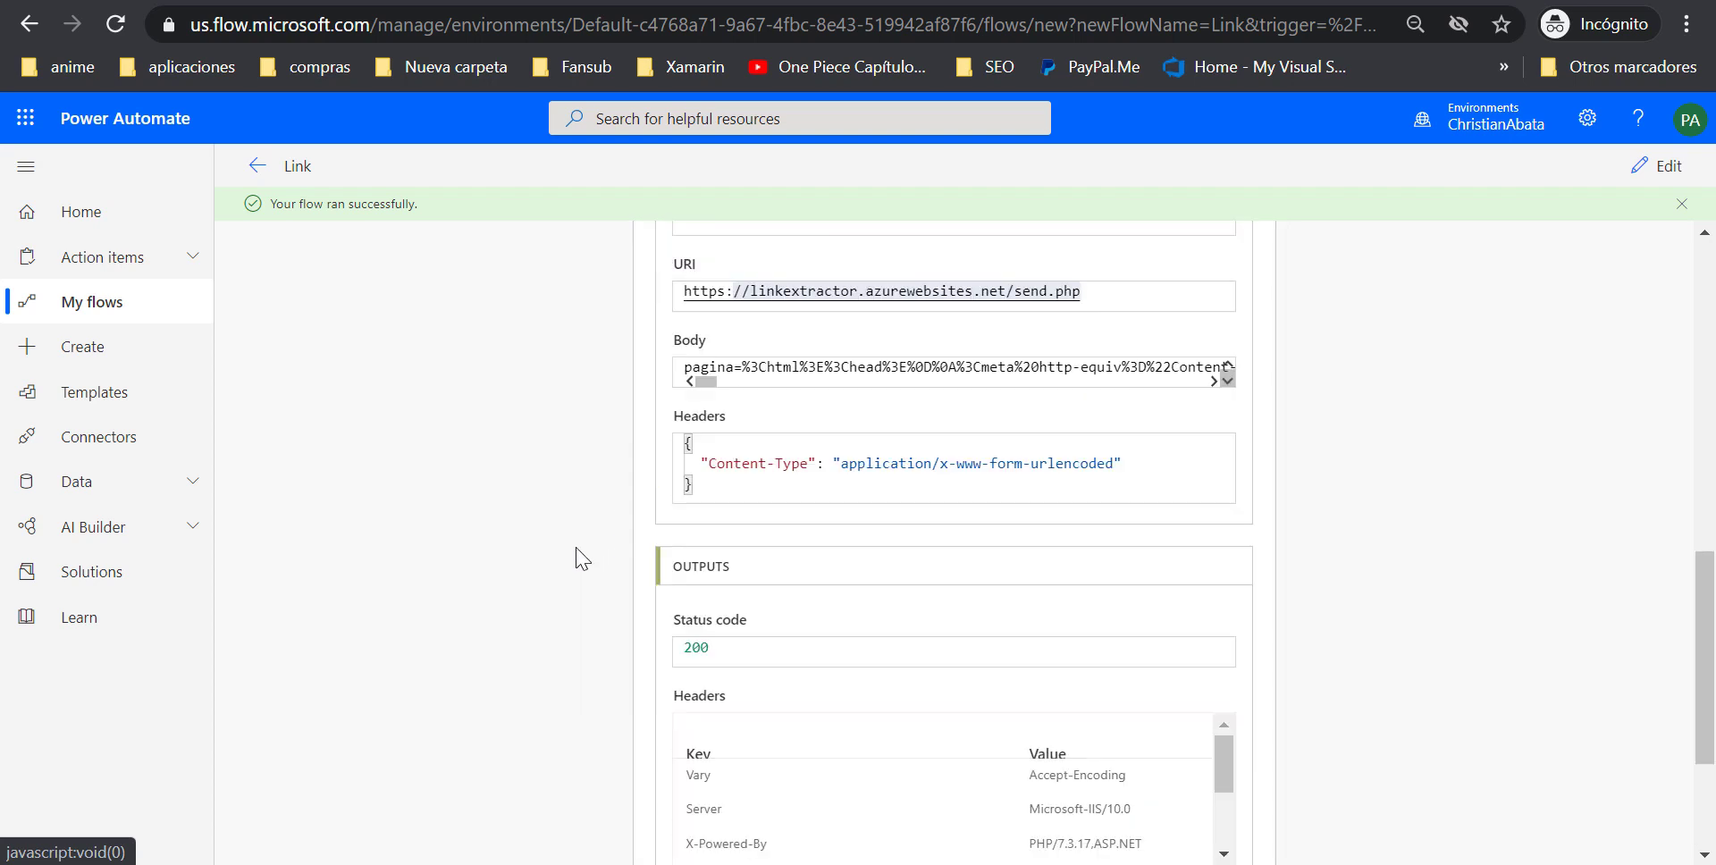
{"action": "scroll", "coordinate": [581, 545], "scroll_direction": "down", "scroll_amount": 3}
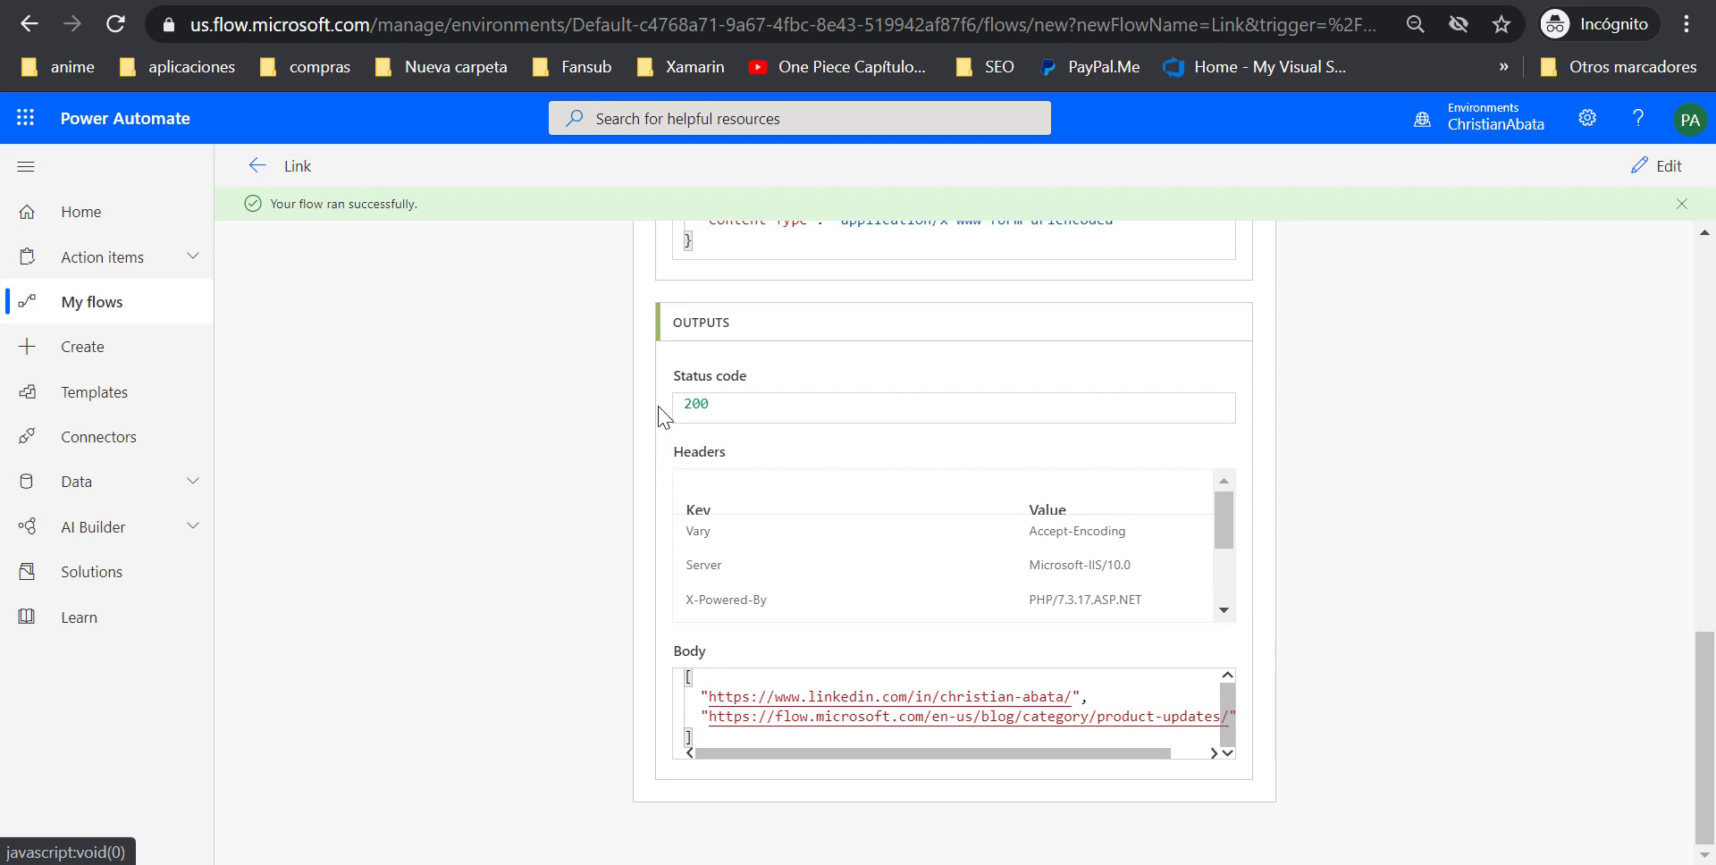
{"action": "left_click", "coordinate": [697, 681]}
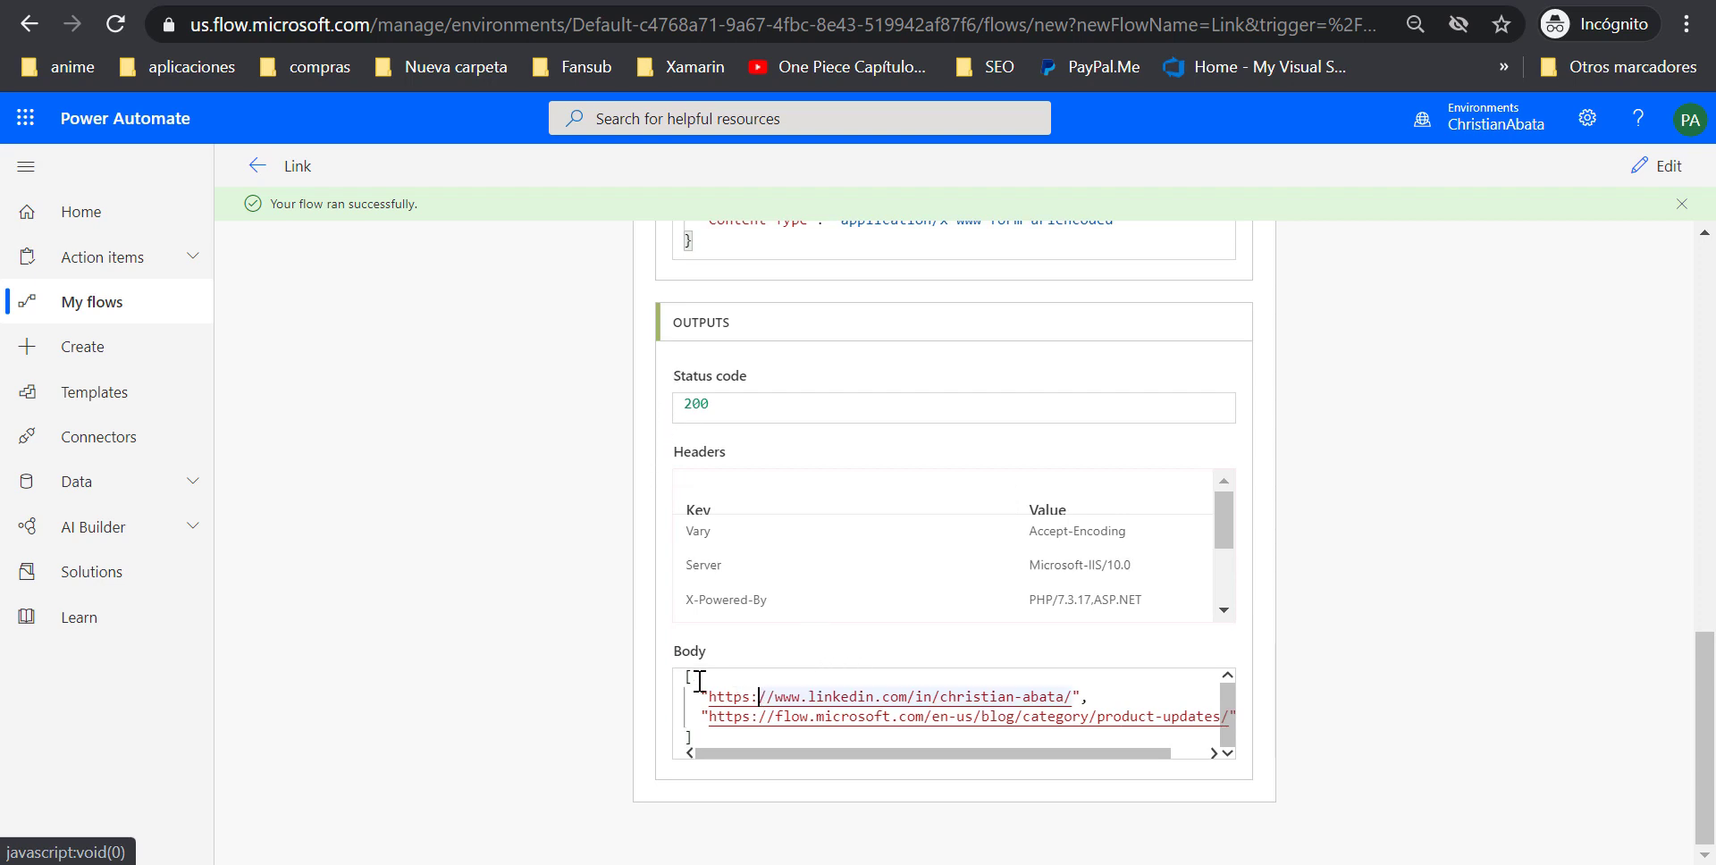
{"action": "left_click", "coordinate": [751, 716]}
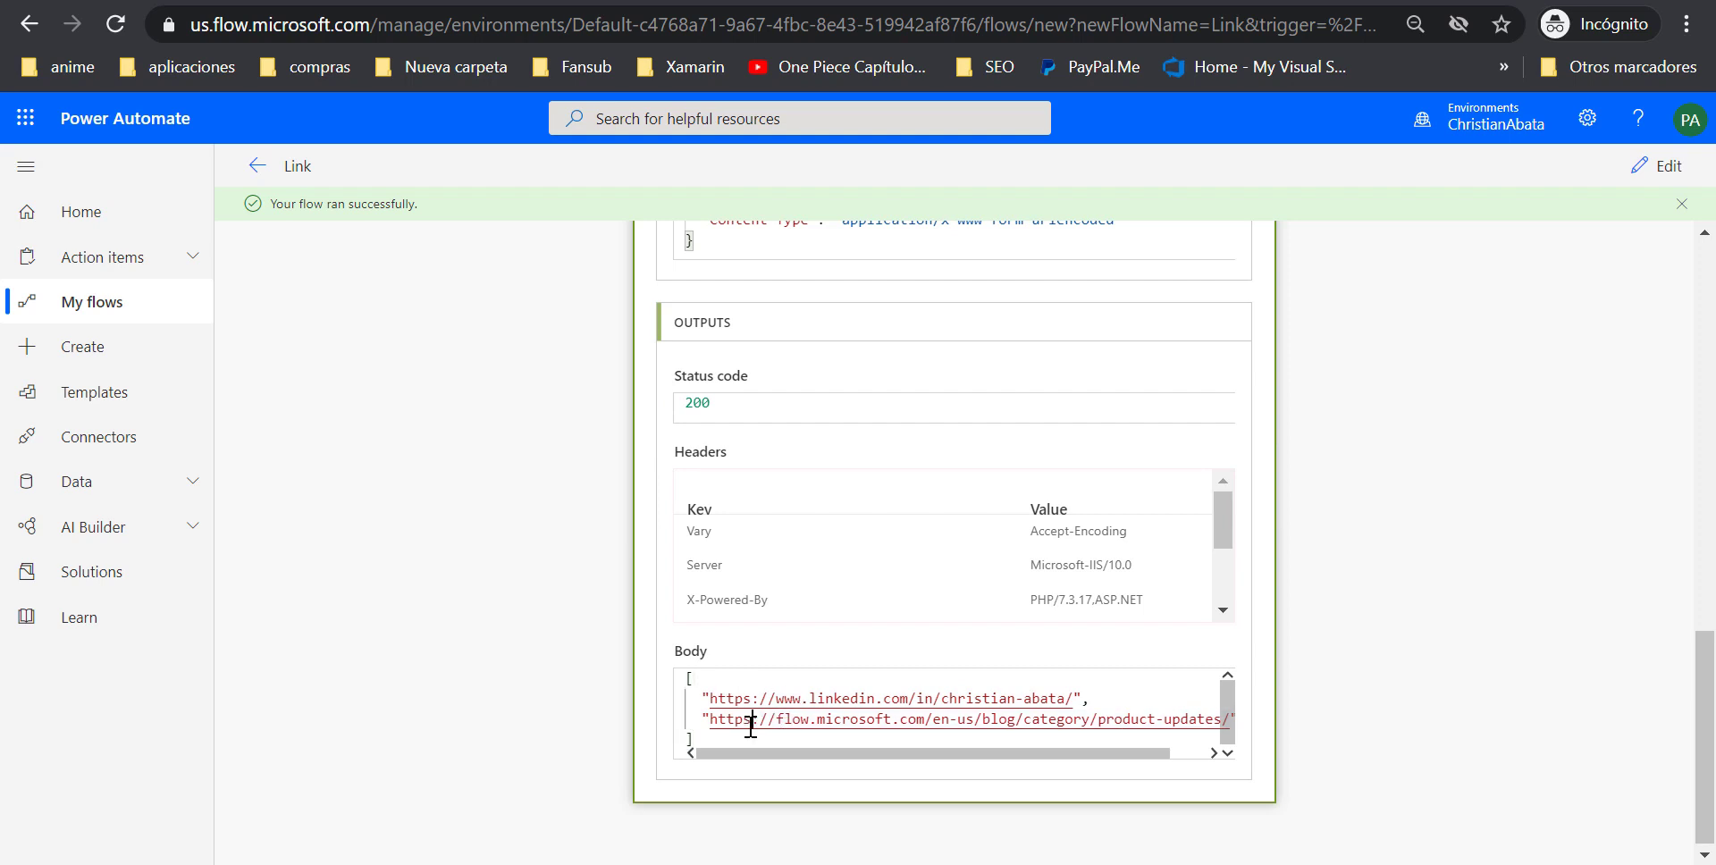
{"action": "left_click_drag", "start_coordinate": [709, 695], "coordinate": [1079, 706]}
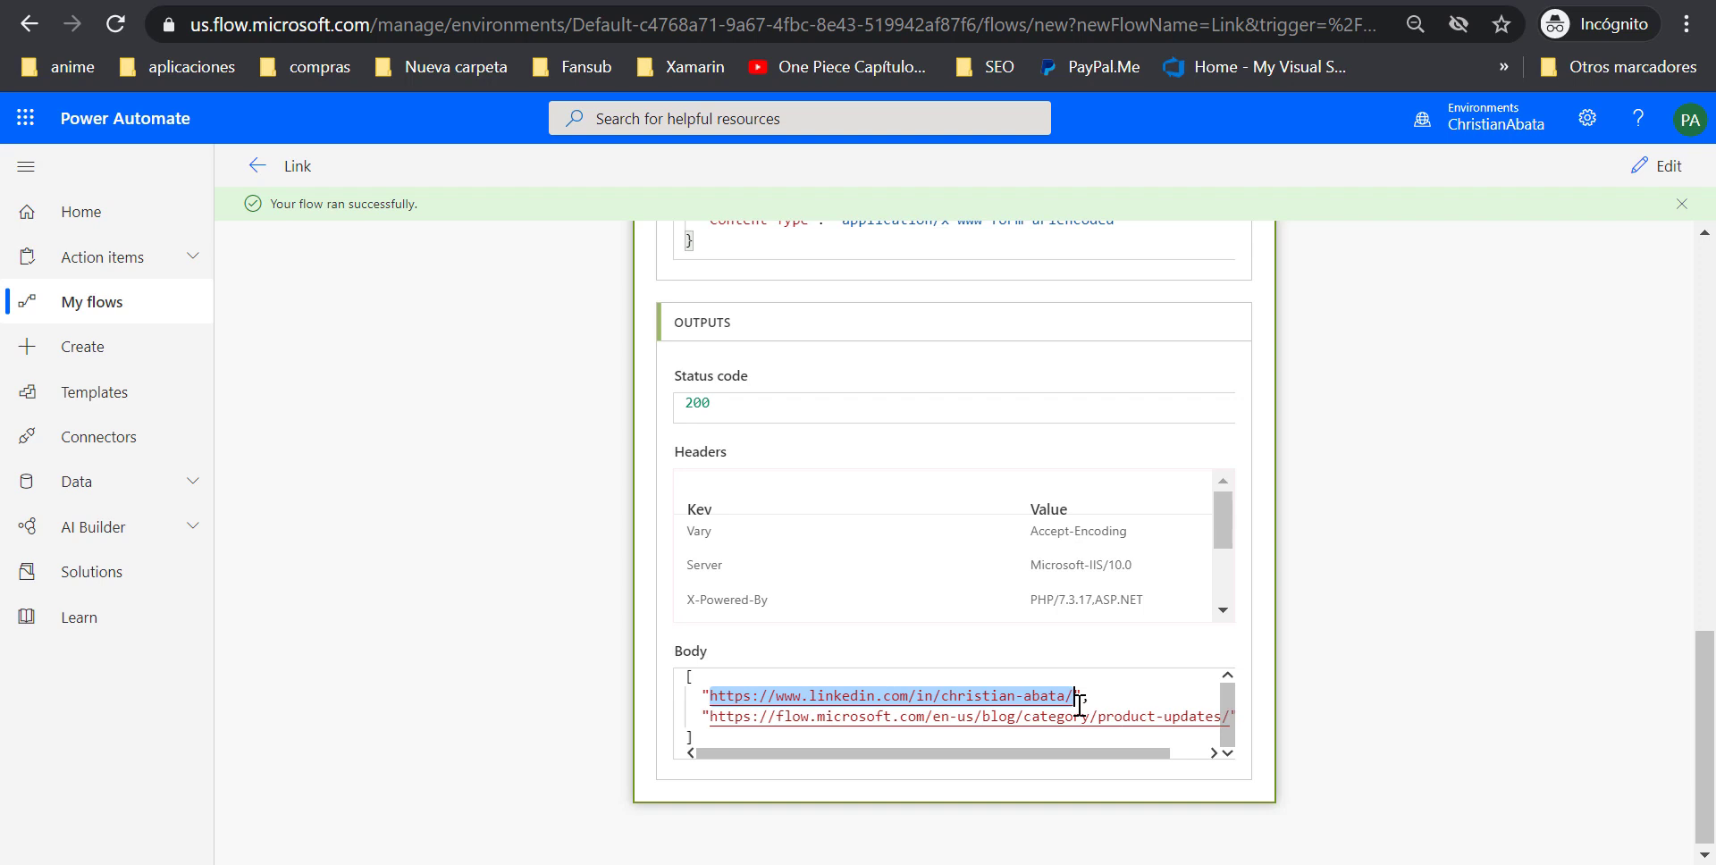
{"action": "left_click_drag", "start_coordinate": [1023, 754], "coordinate": [1062, 754]}
{"action": "left_click", "coordinate": [1151, 724]}
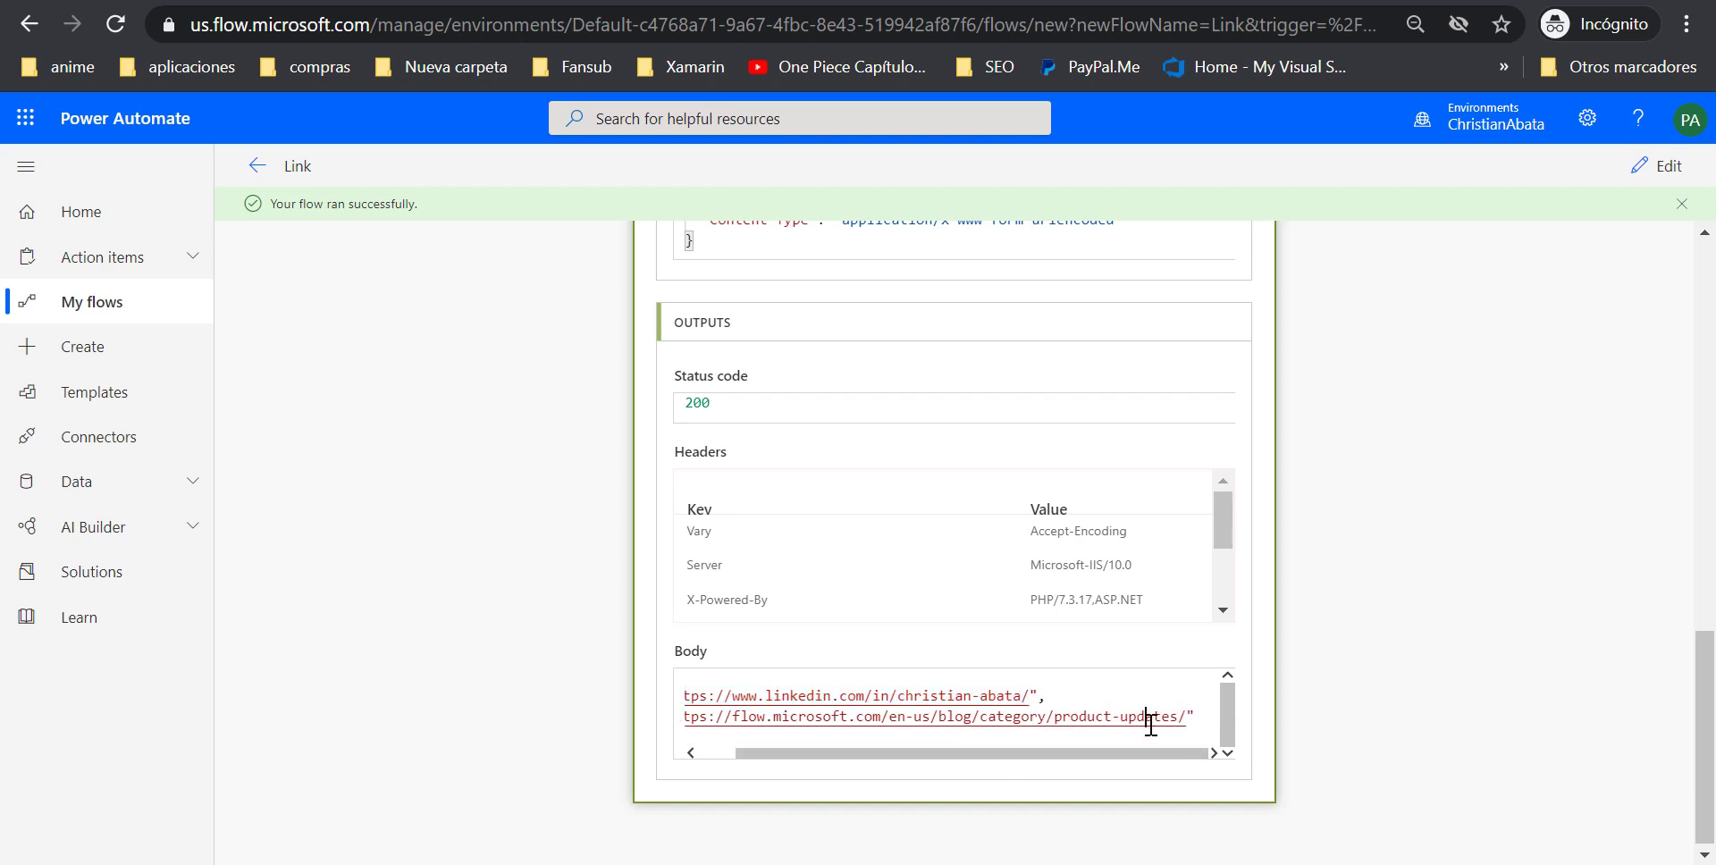
{"action": "key", "text": "shift+Home"}
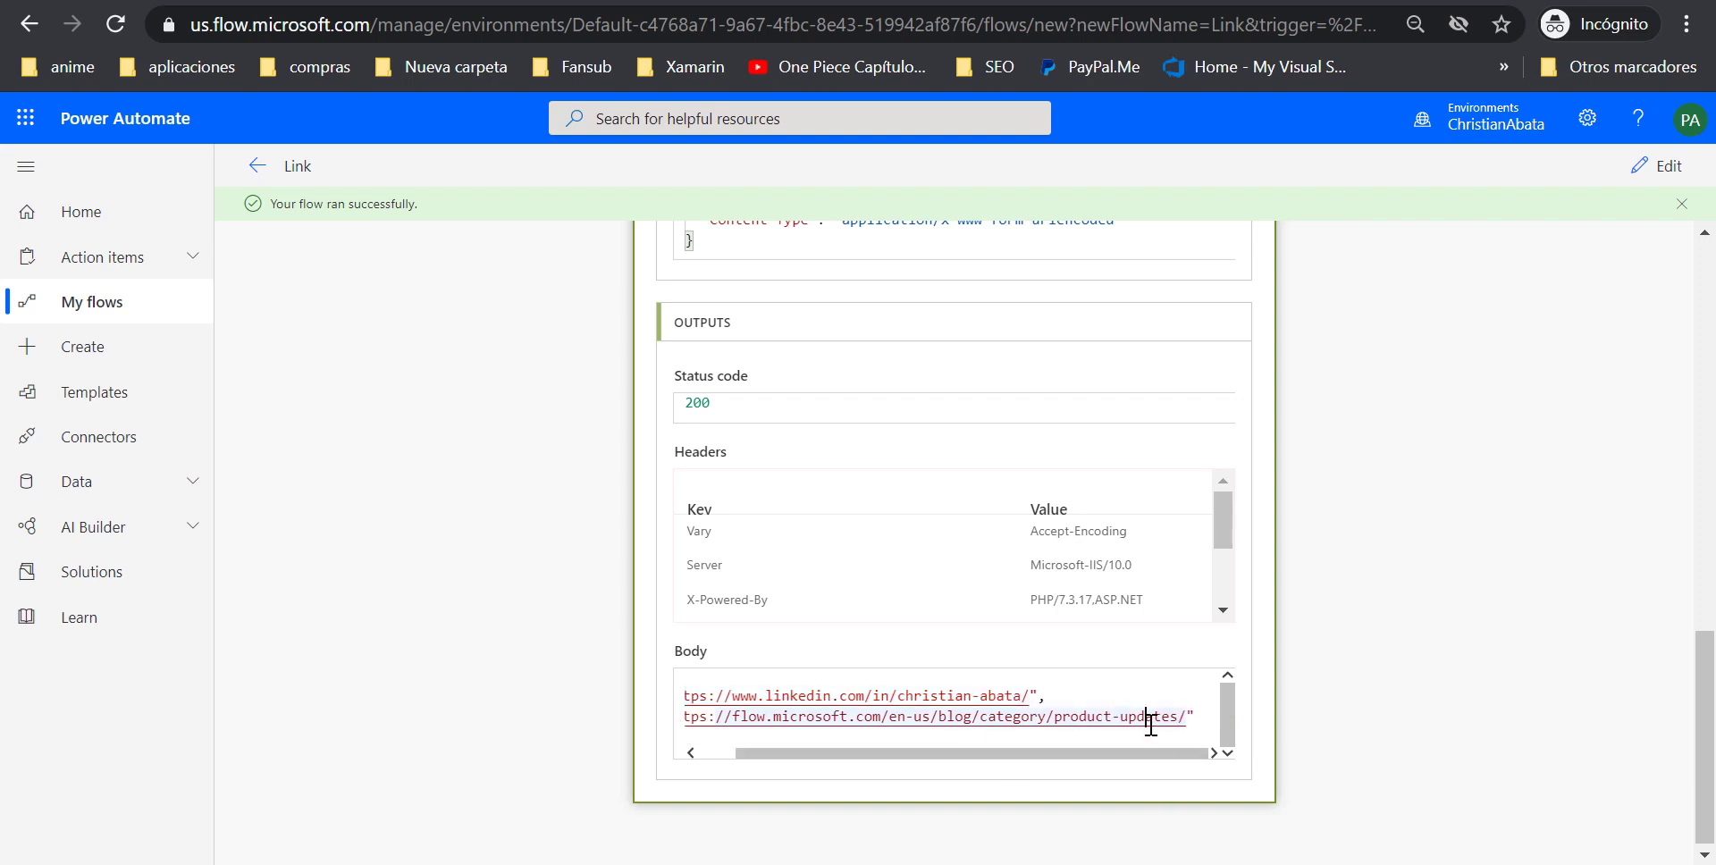